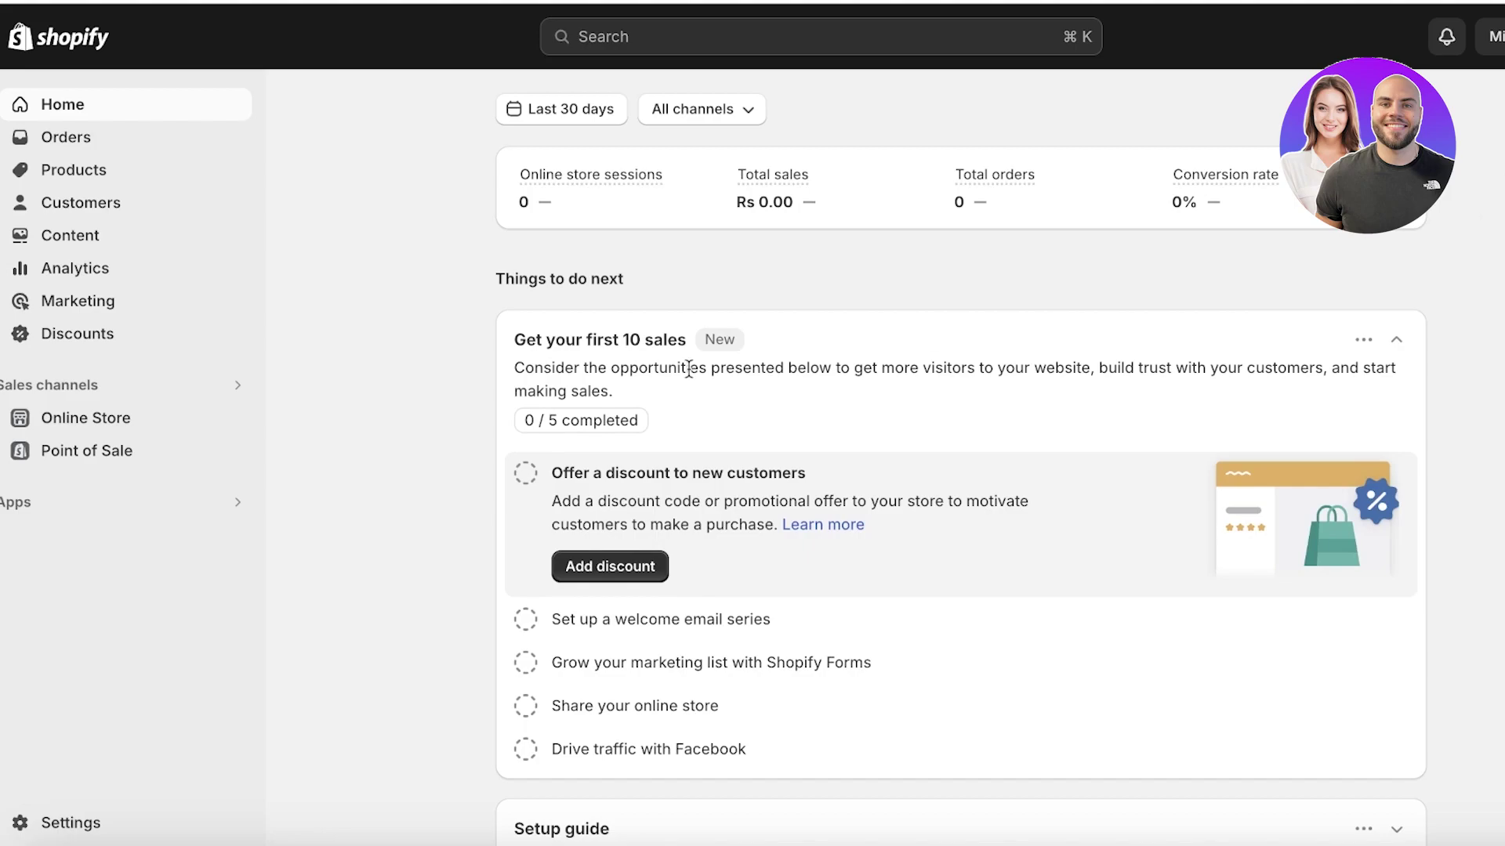
- Go from the home dashboard to the Products list, which shows the single product Bag
left_click(12, 179)
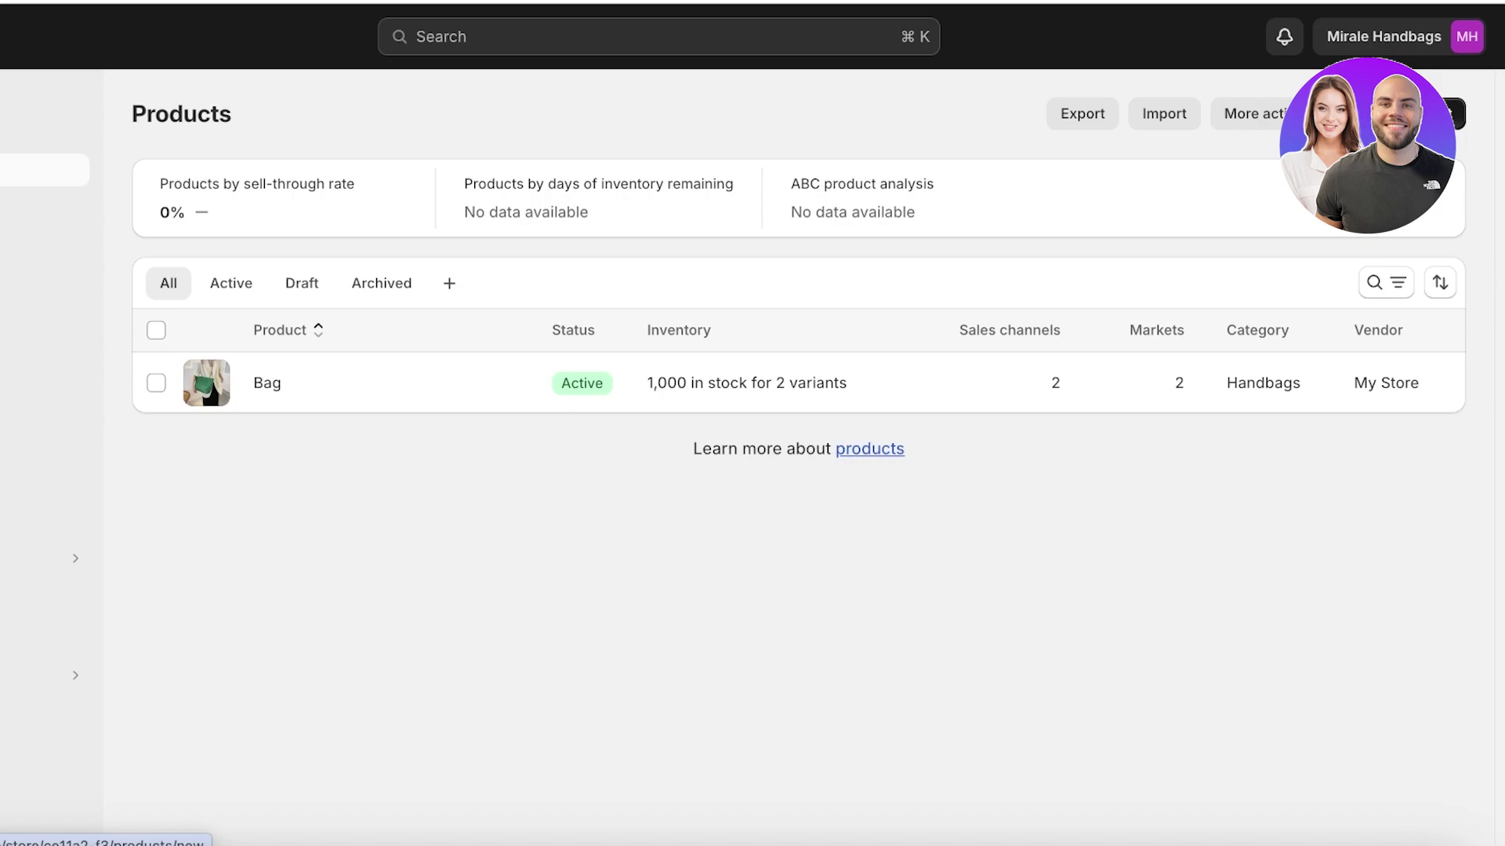
- Add a new product and enter 'Tote Bag' as its title
left_click(1450, 114)
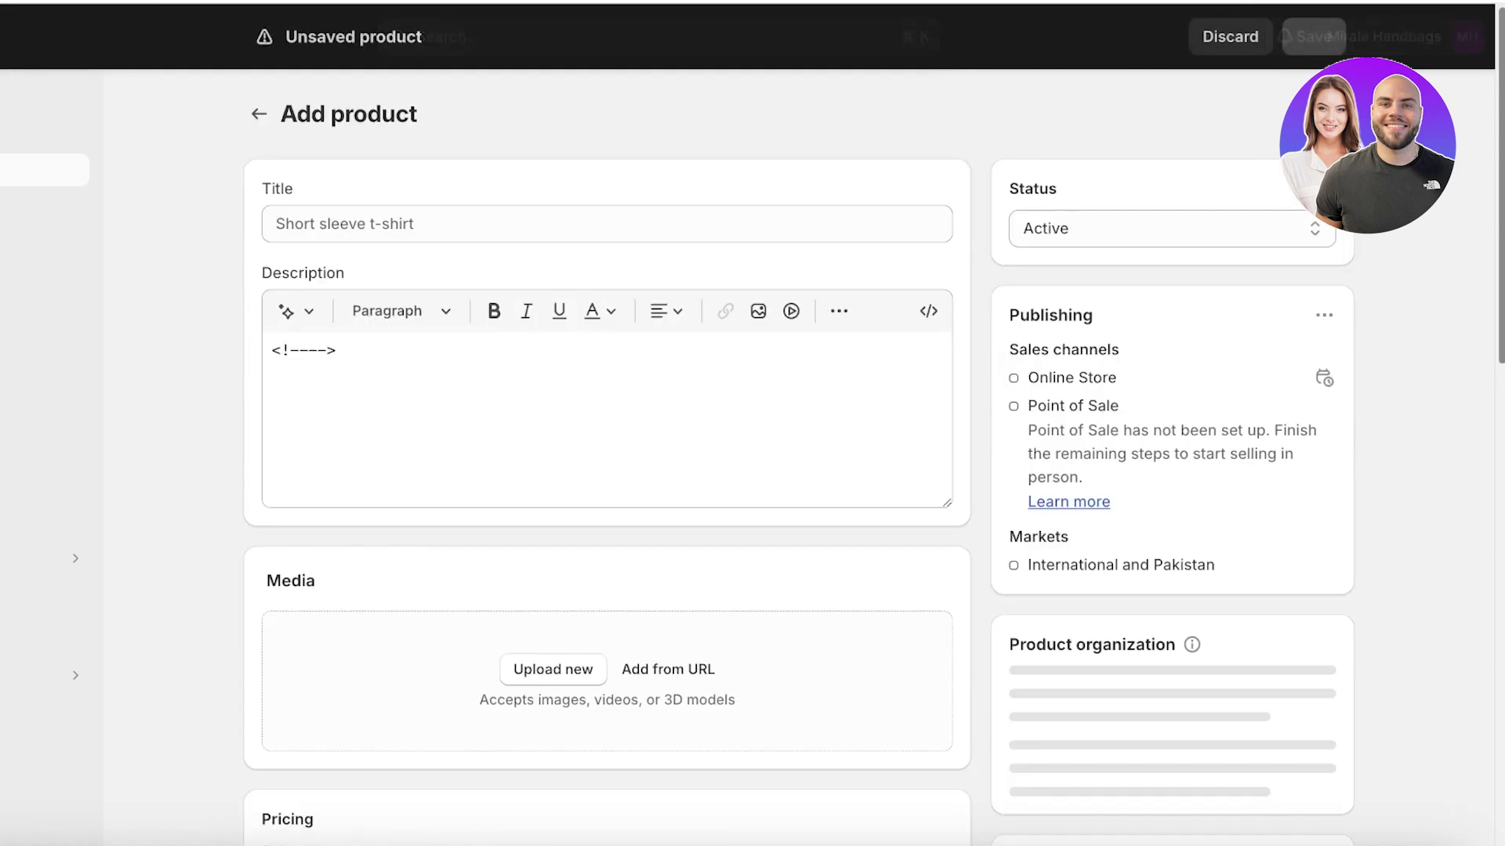
left_click(417, 222)
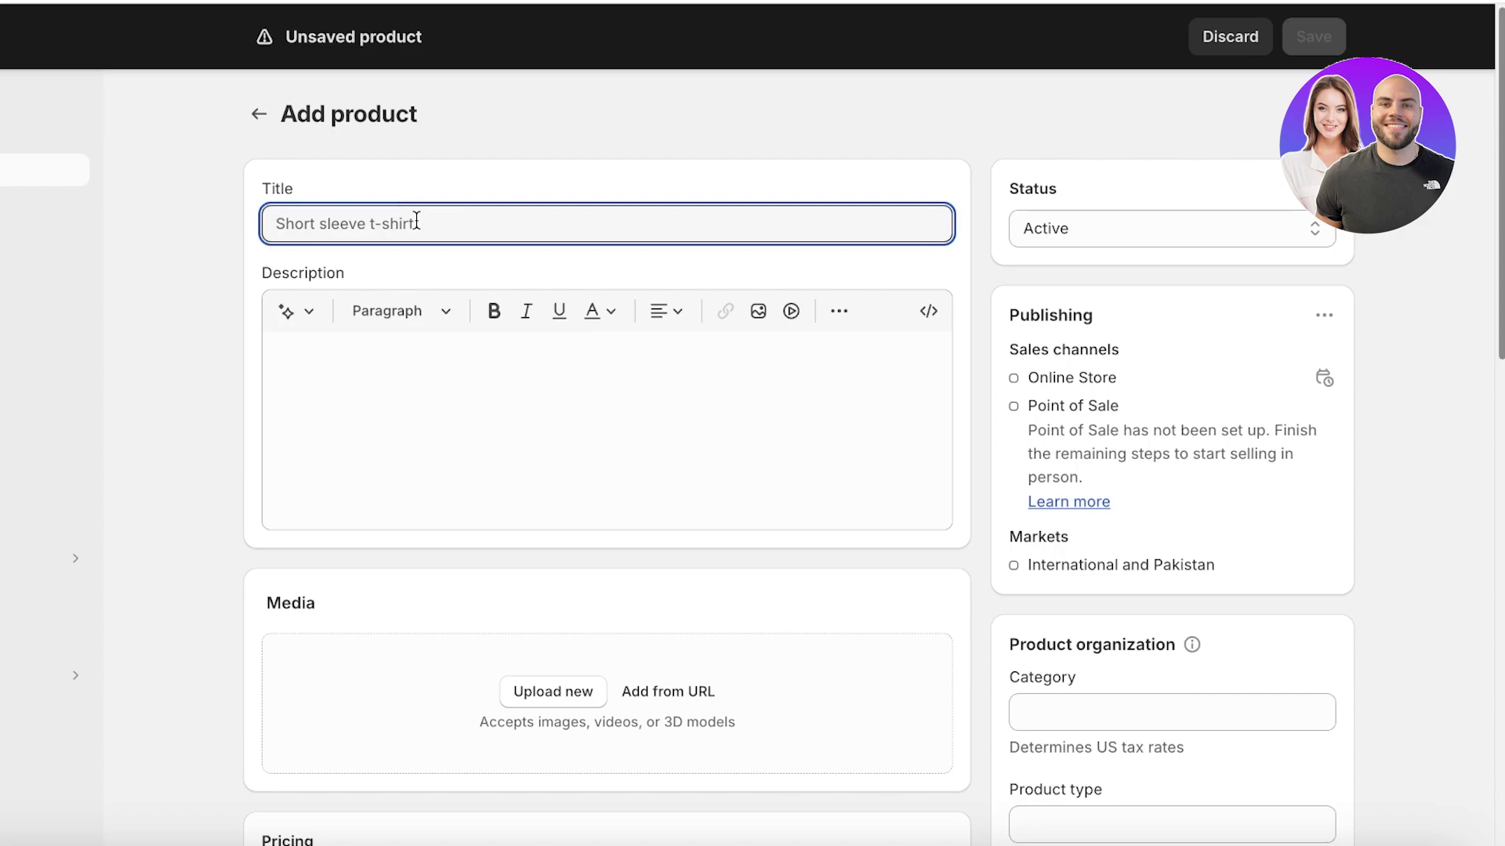
type("Tote Bag")
left_click(468, 382)
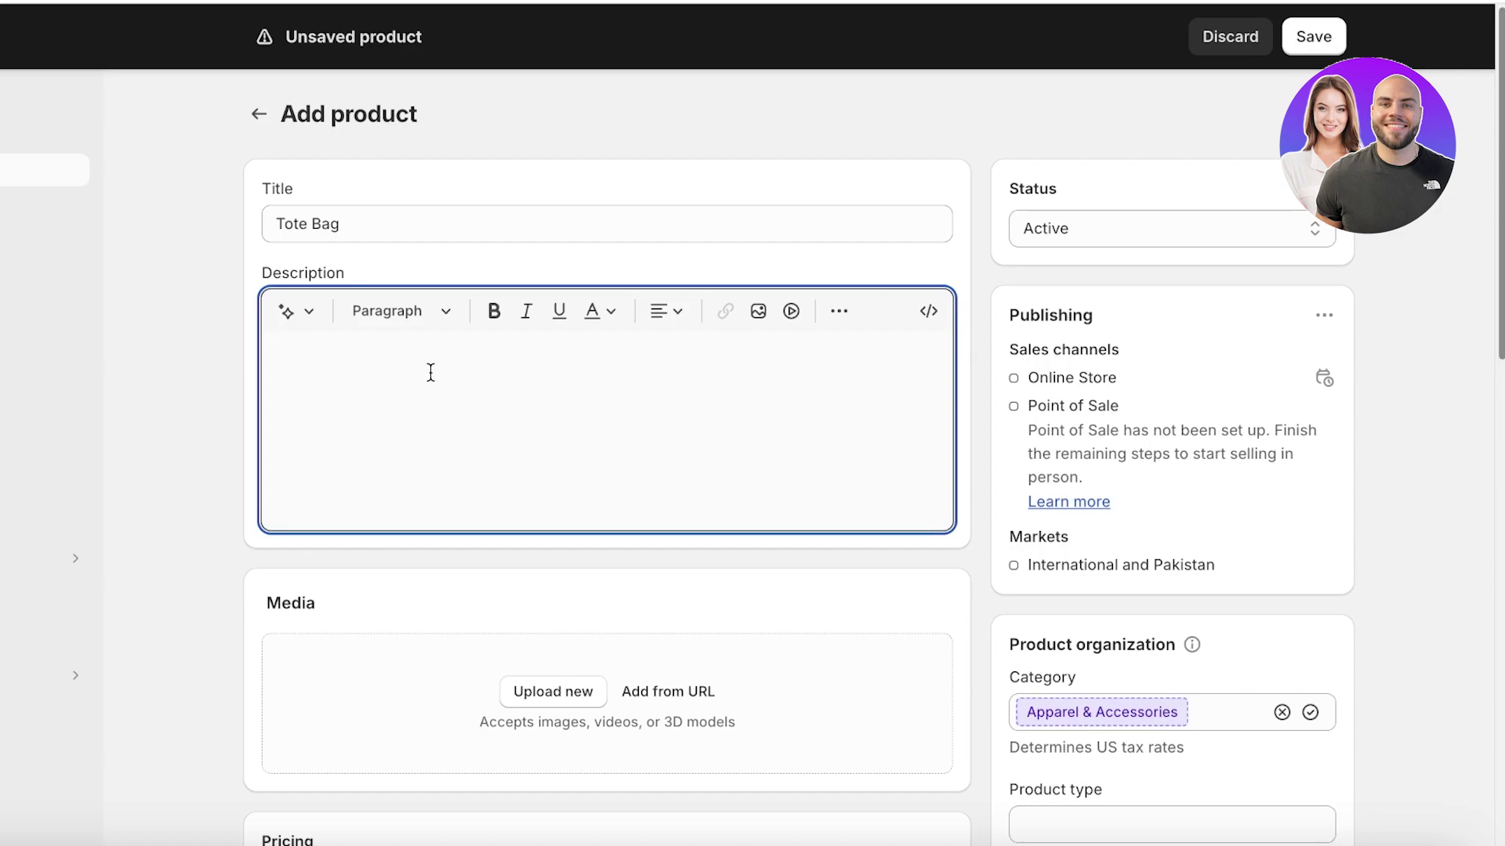
- Generate a Sophisticated-tone description from keywords stylish, trendy, leather or croc leather, large capacity, and keep it
left_click(285, 315)
type("-")
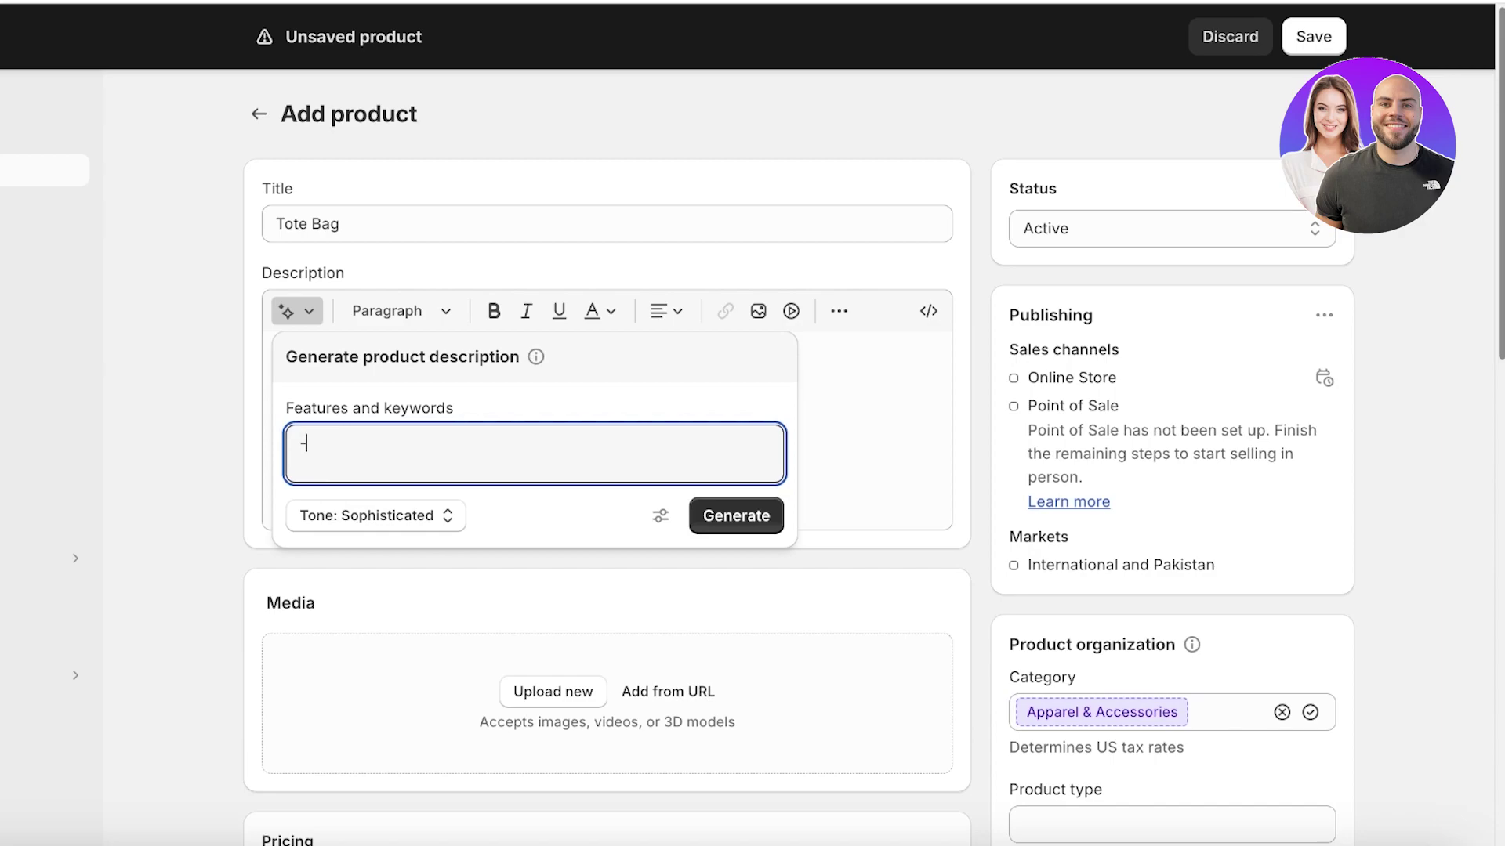
type("tote bag ")
type("-has")
key("BackSpace")
key("BackSpace")
key("BackSpace")
type("stylish -trendy ")
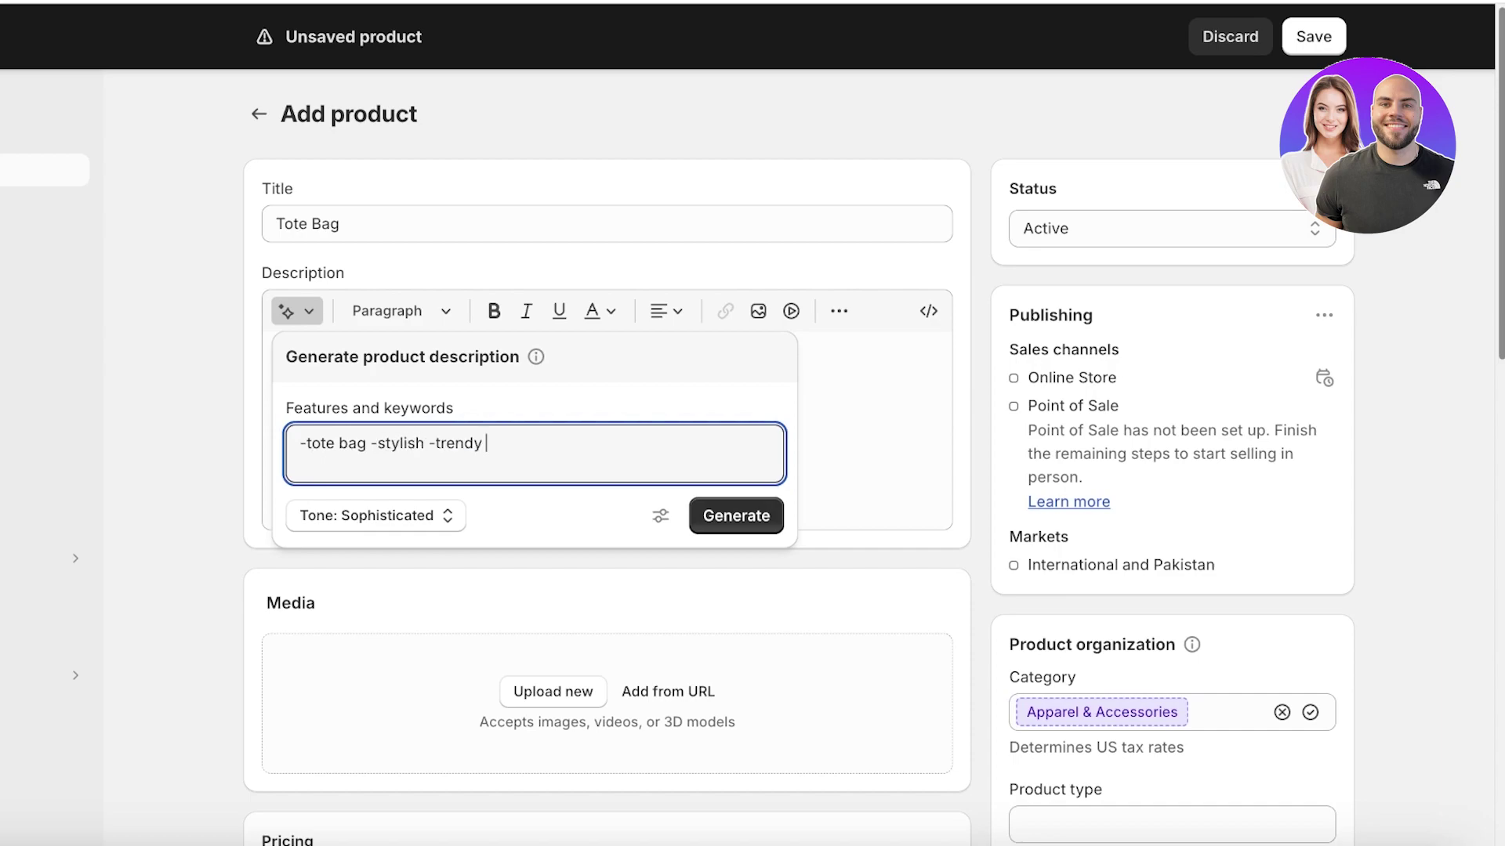
type("-made of leather or c")
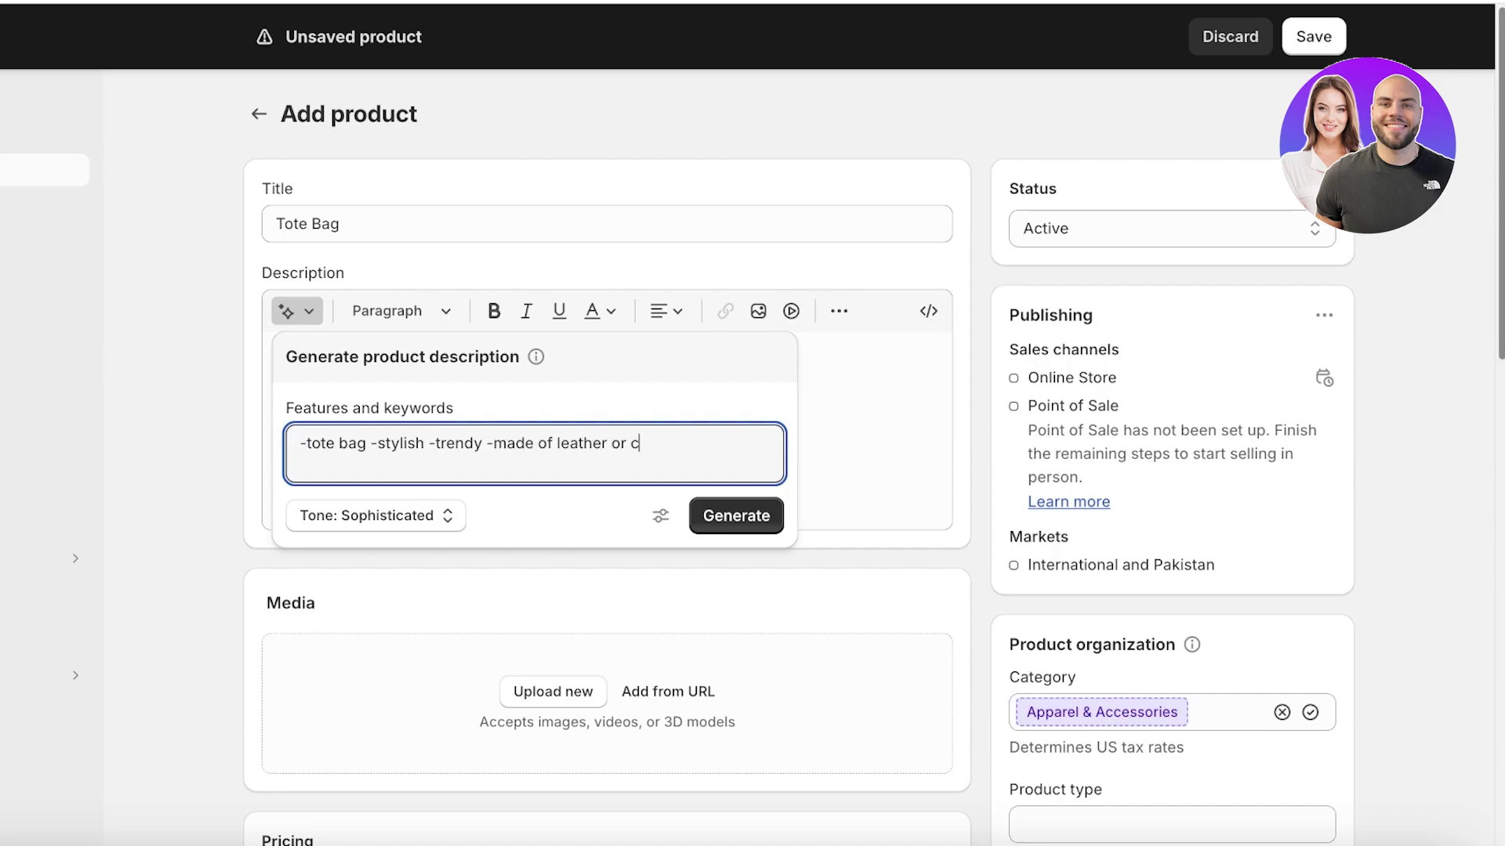
type("roc leather -large capacity")
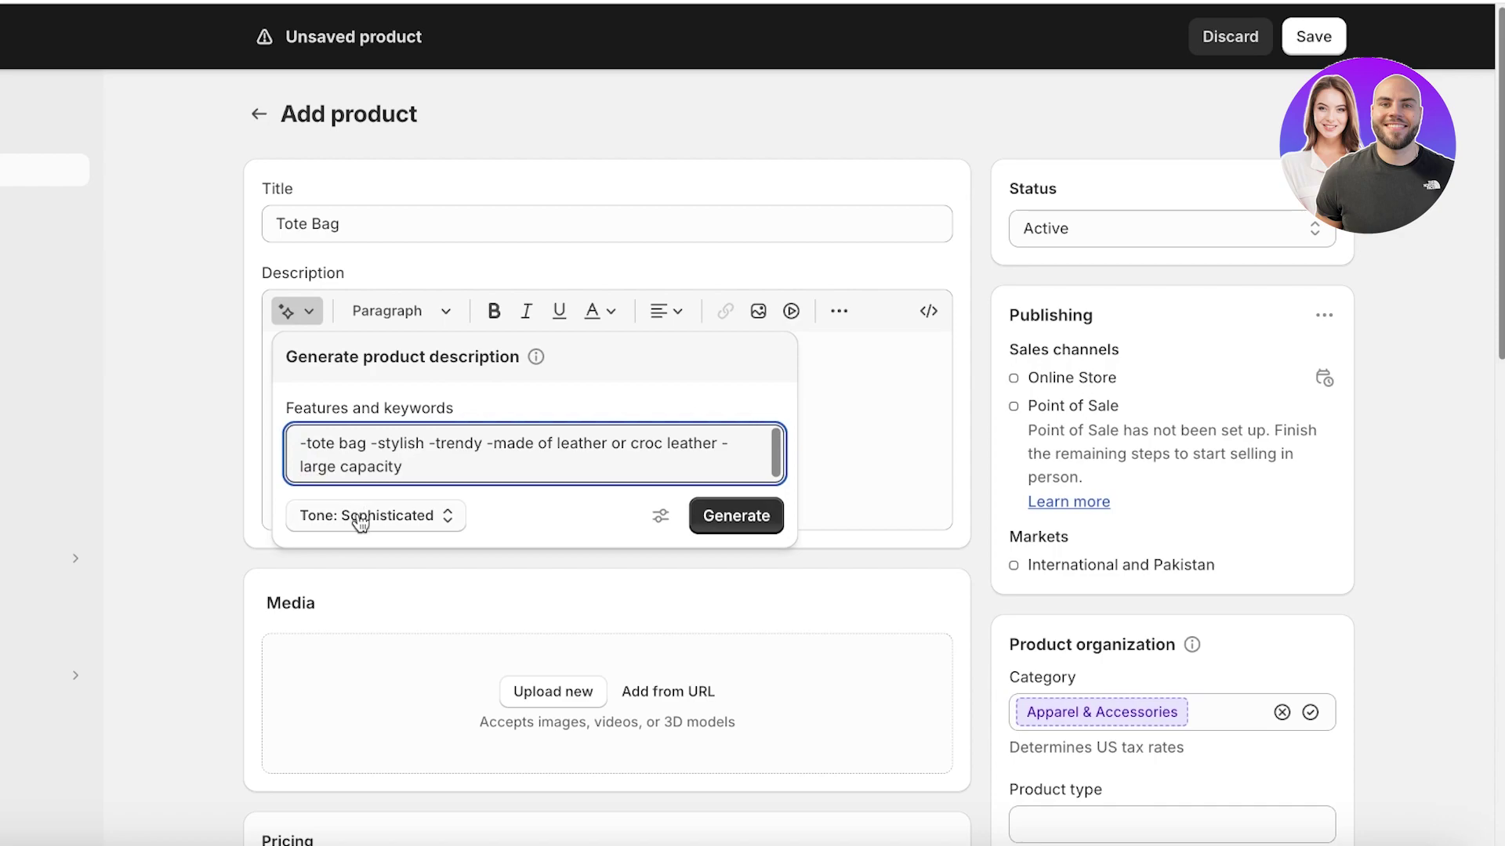
left_click(431, 515)
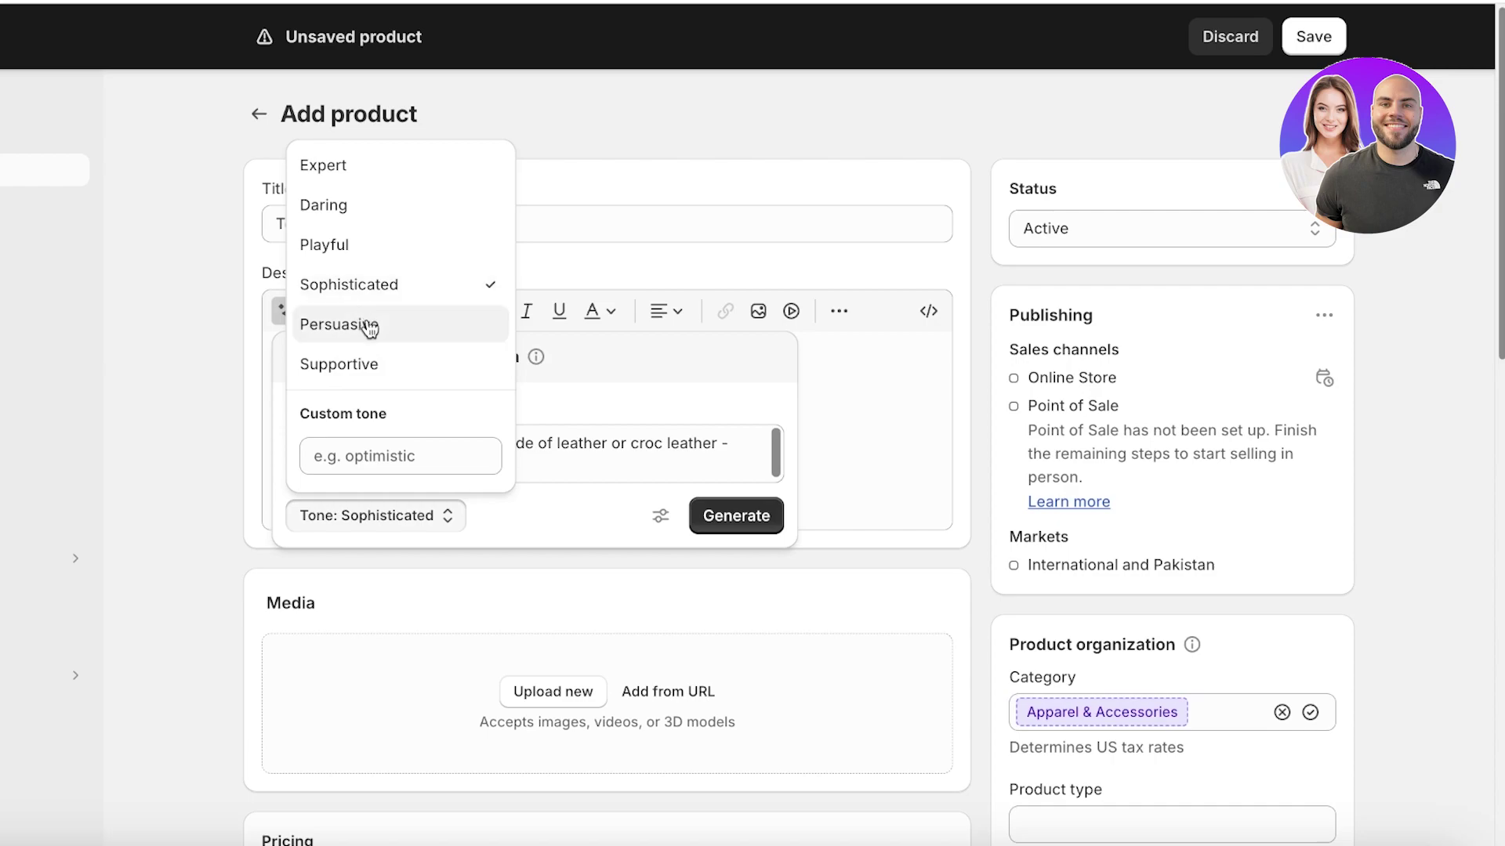
left_click(363, 291)
left_click(718, 528)
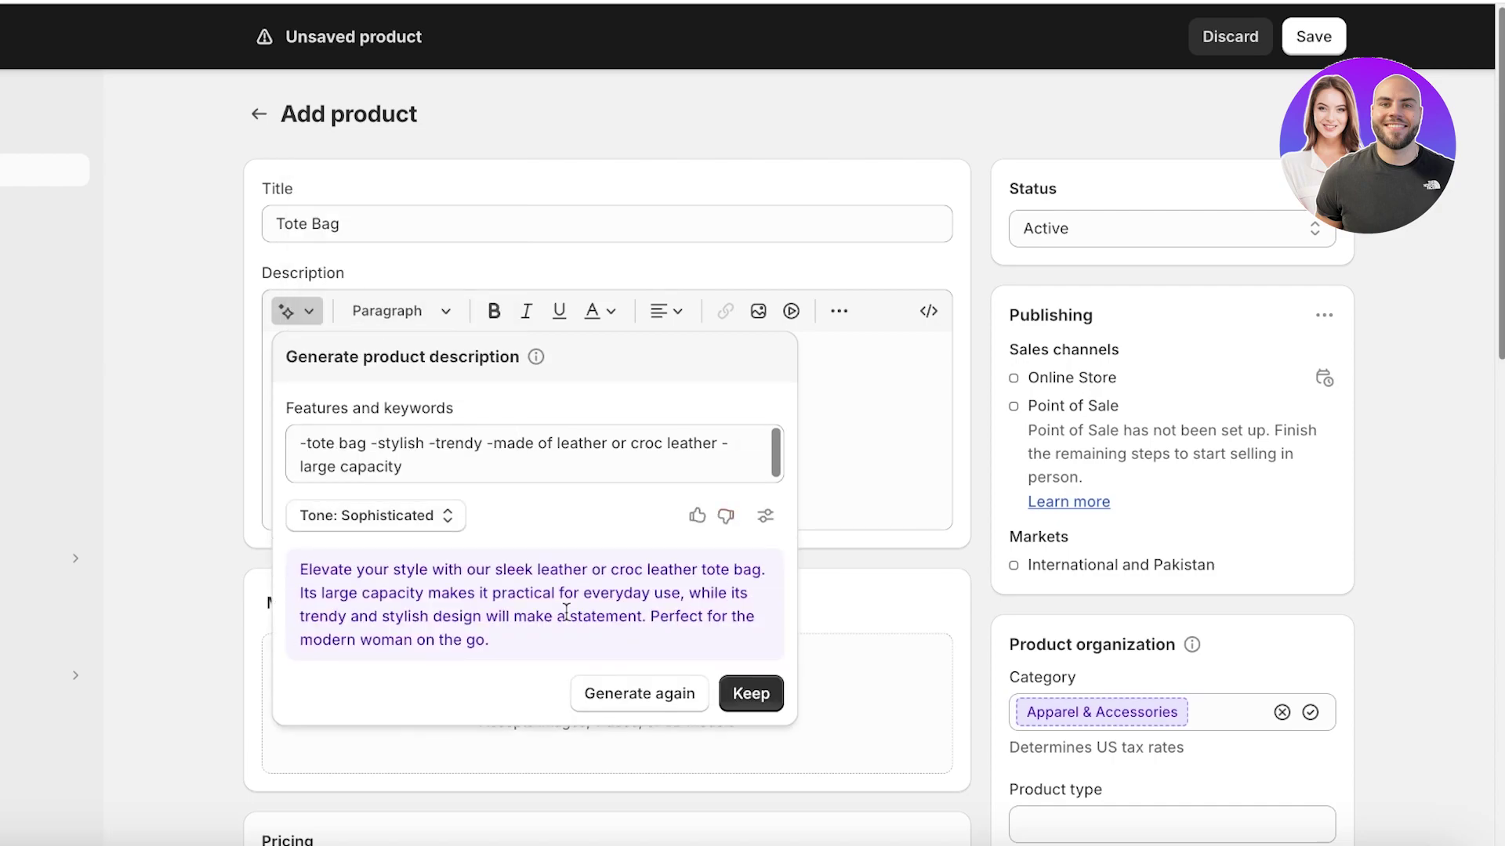
left_click(750, 693)
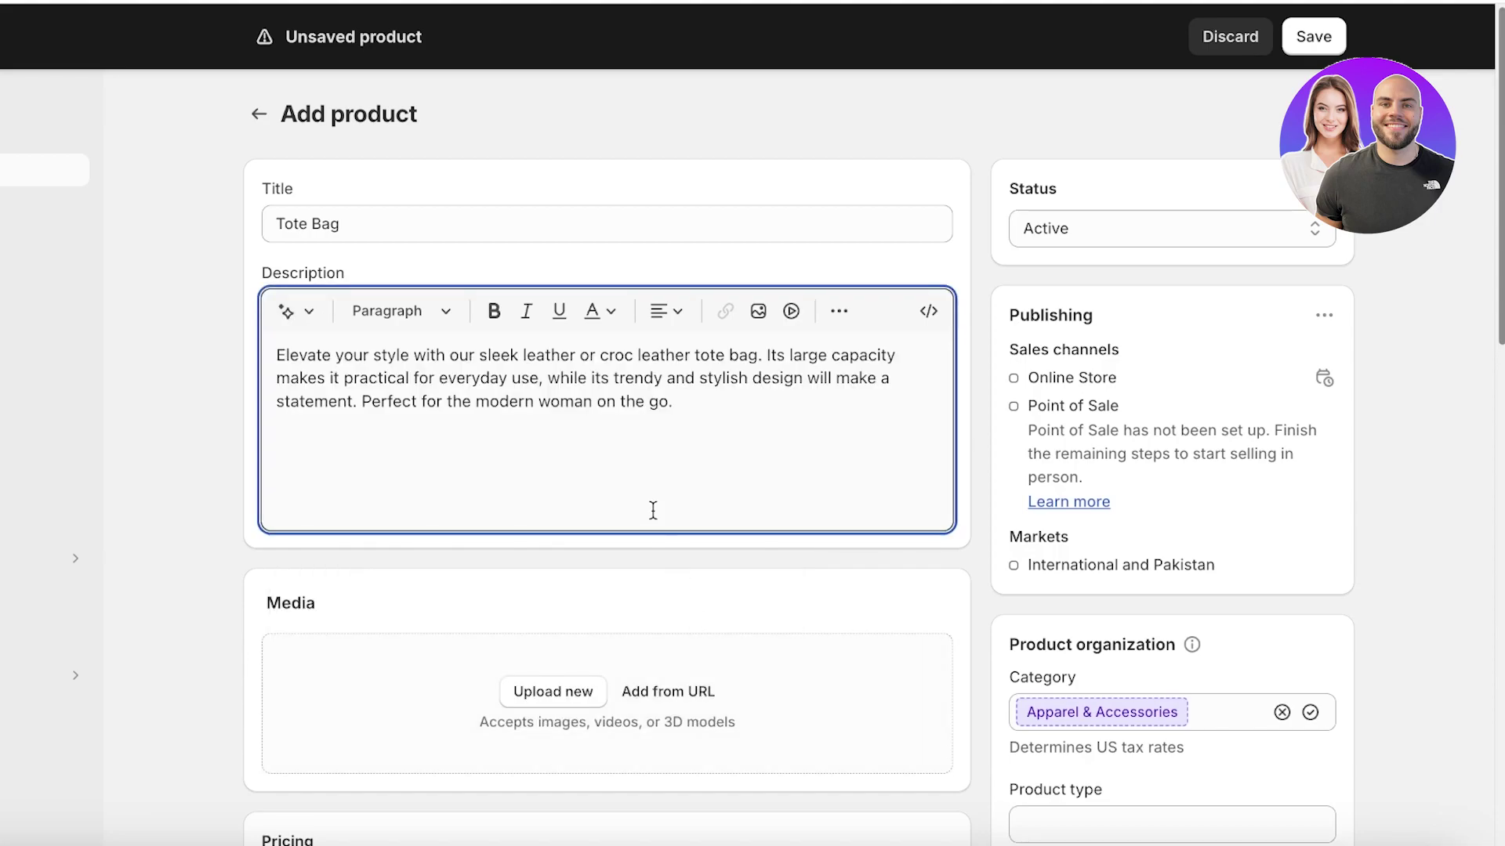
- Upload the five bag photos from Bag Folder on the Desktop to the product media
scroll(630, 514, "down", 1)
scroll(619, 516, "down", 4)
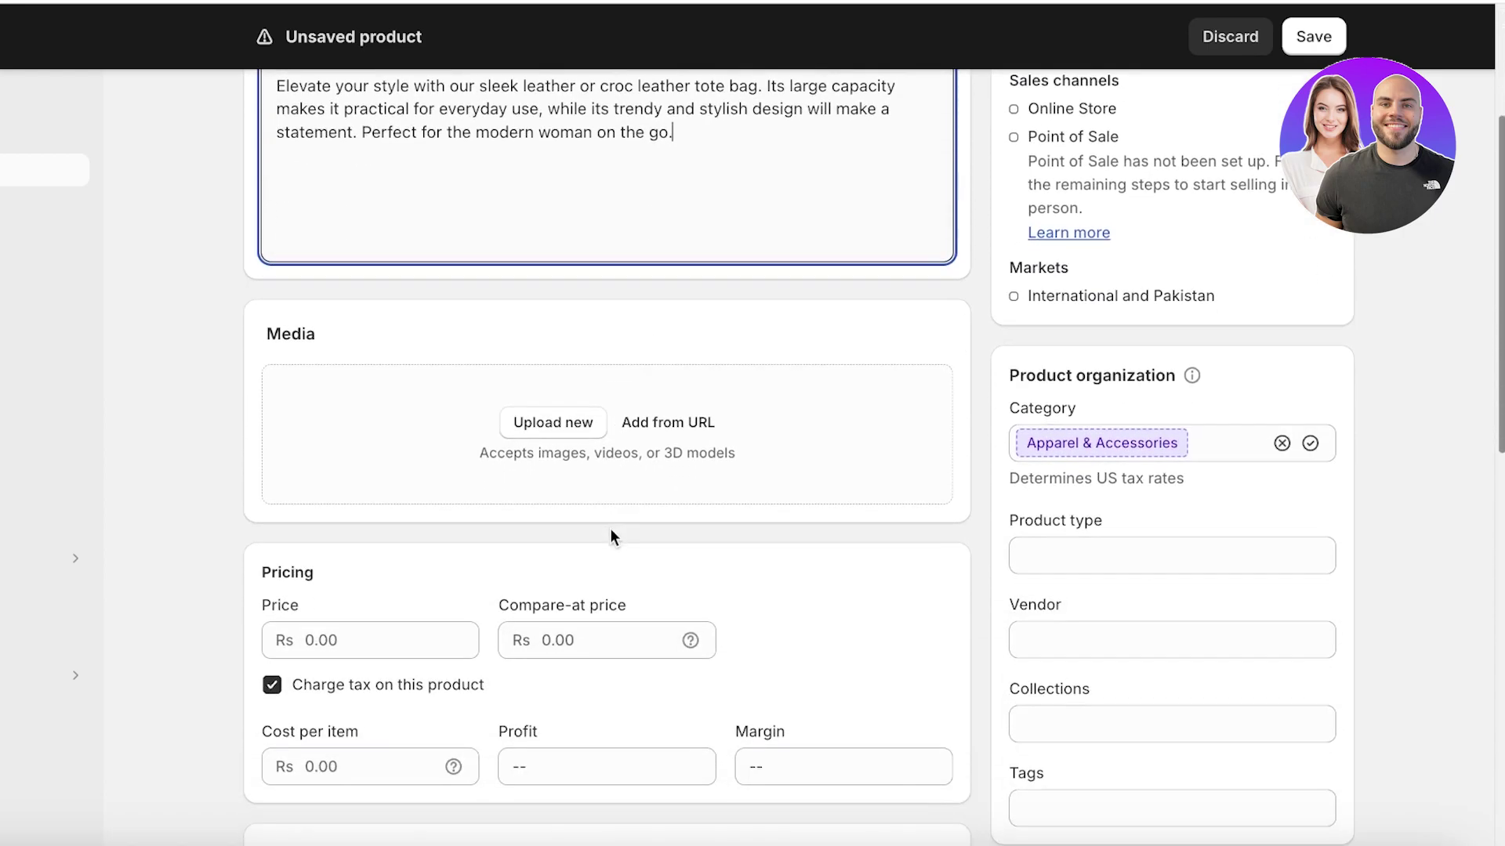
left_click(521, 431)
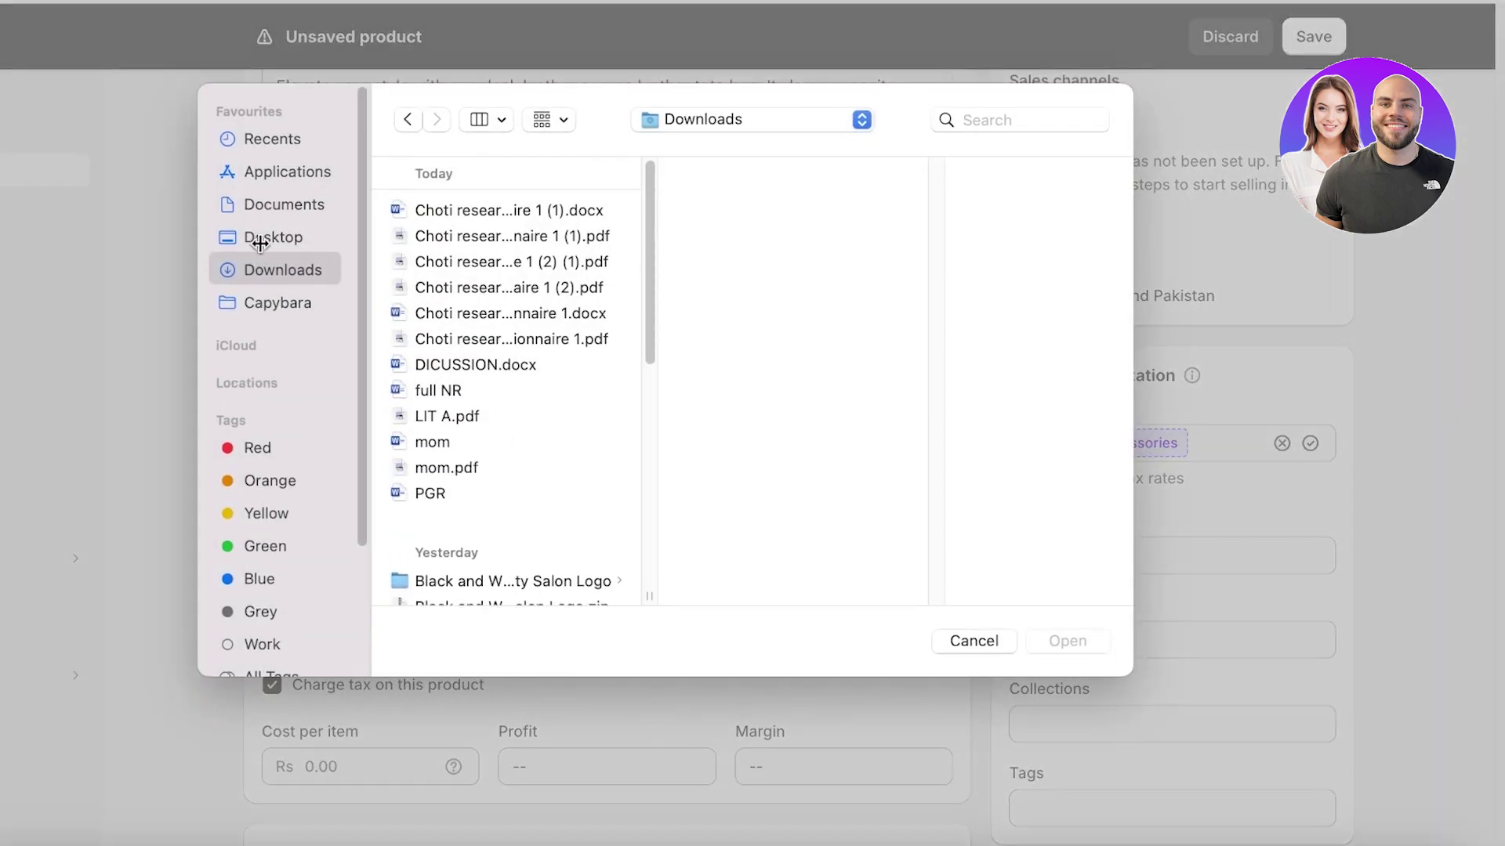
left_click(261, 237)
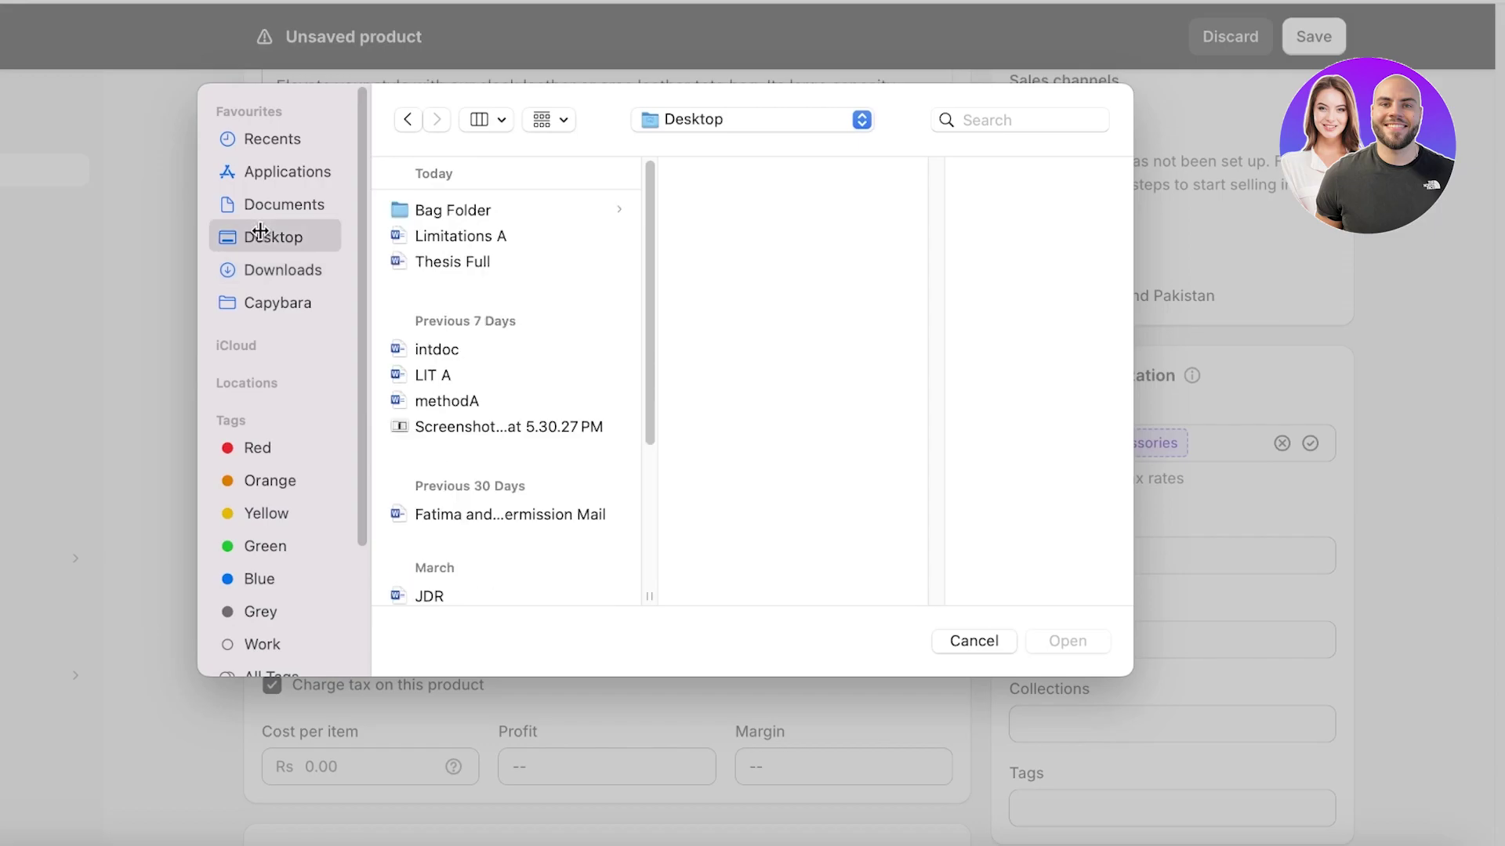
left_click(424, 210)
left_click_drag(909, 336, 839, 196)
left_click(1094, 633)
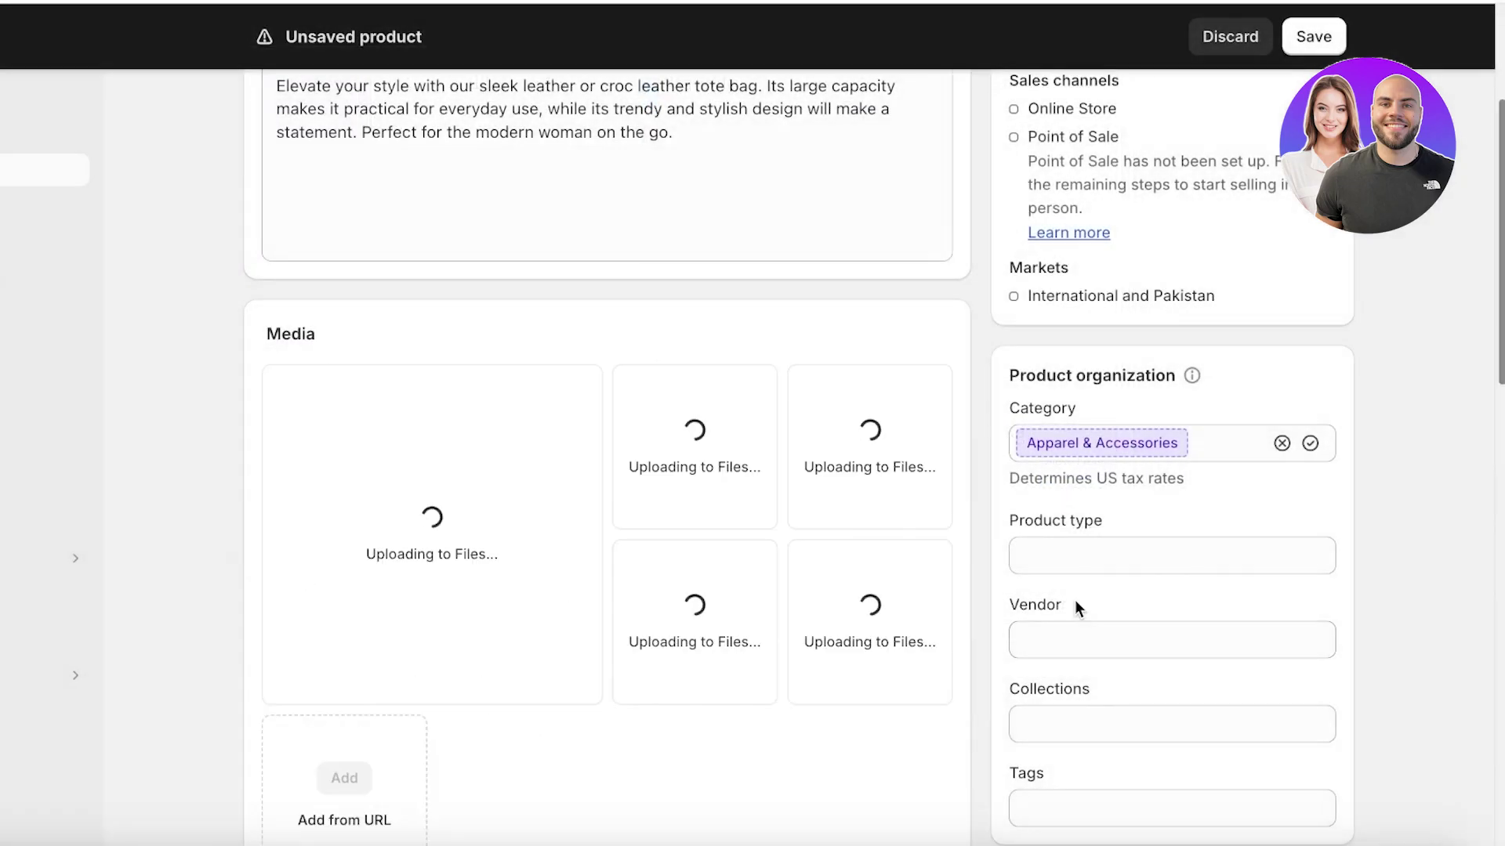
- Move the photo of the green bag being worn into the main image slot
scroll(1075, 600, "down", 3)
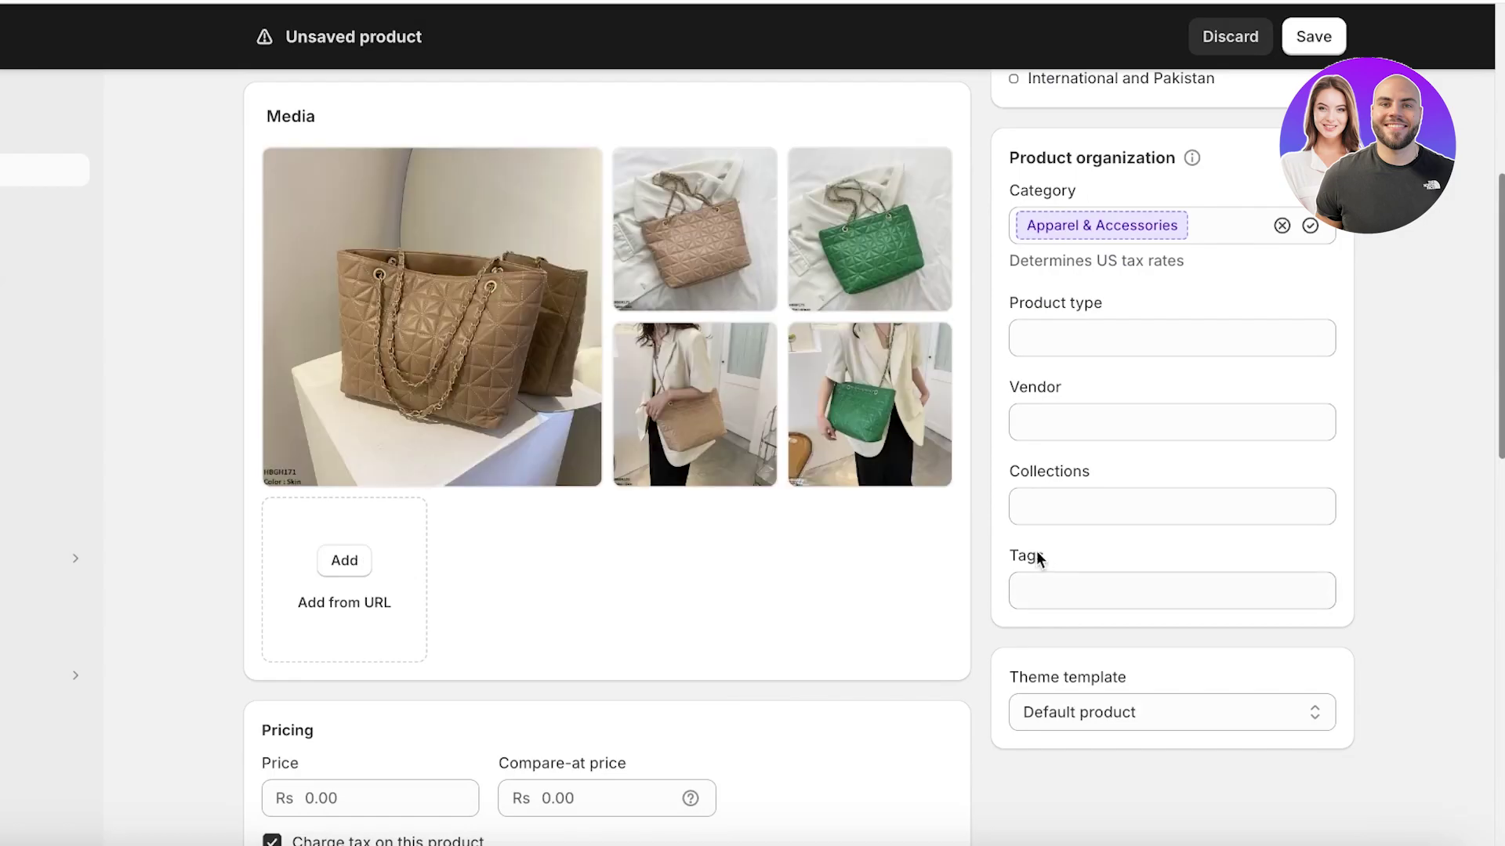
mouse_move(716, 285)
mouse_move(811, 406)
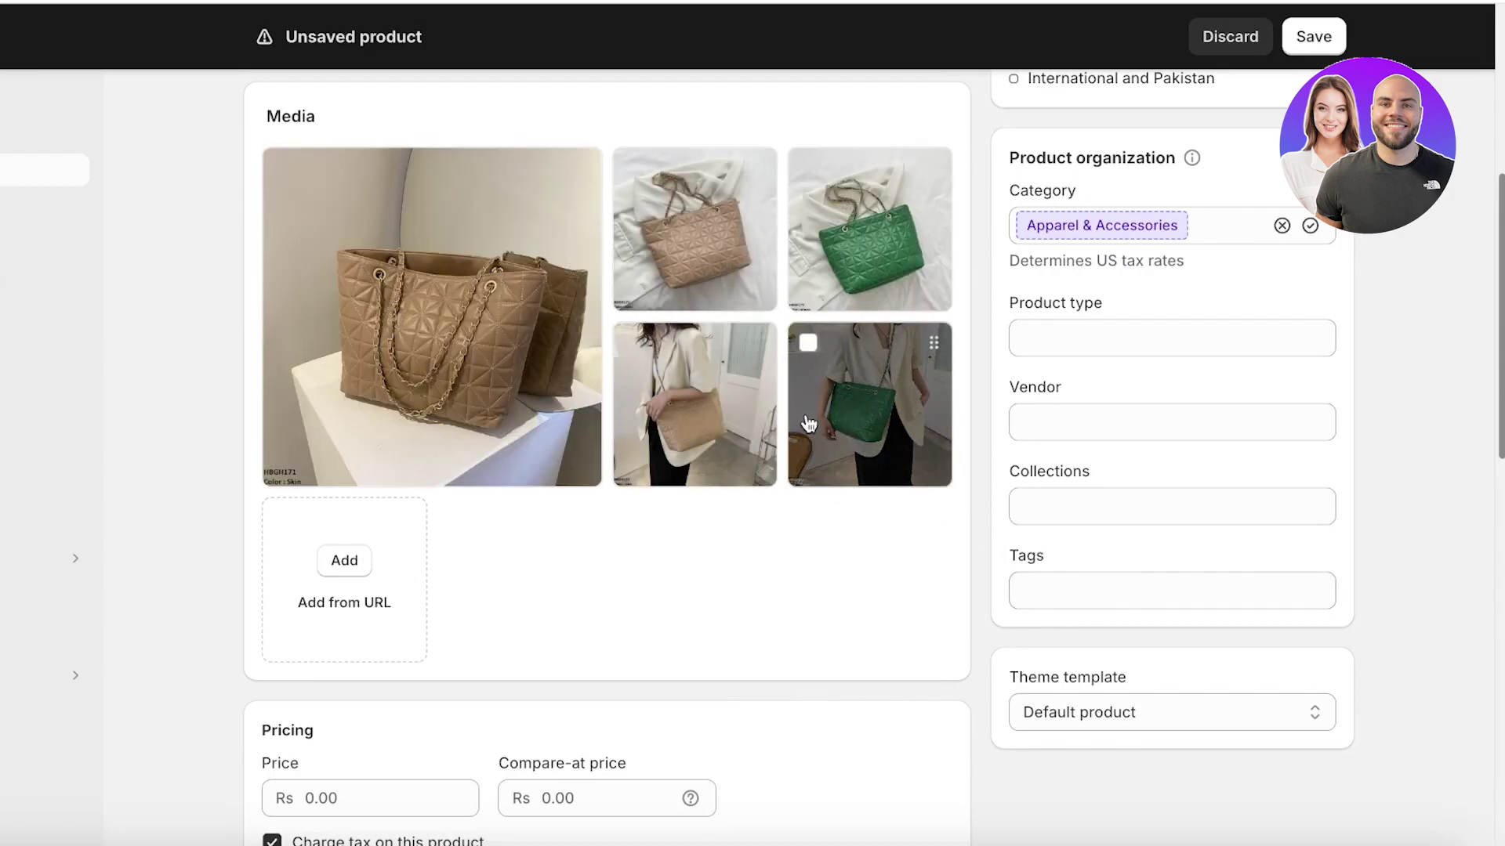
mouse_move(494, 352)
left_click_drag(936, 339, 511, 208)
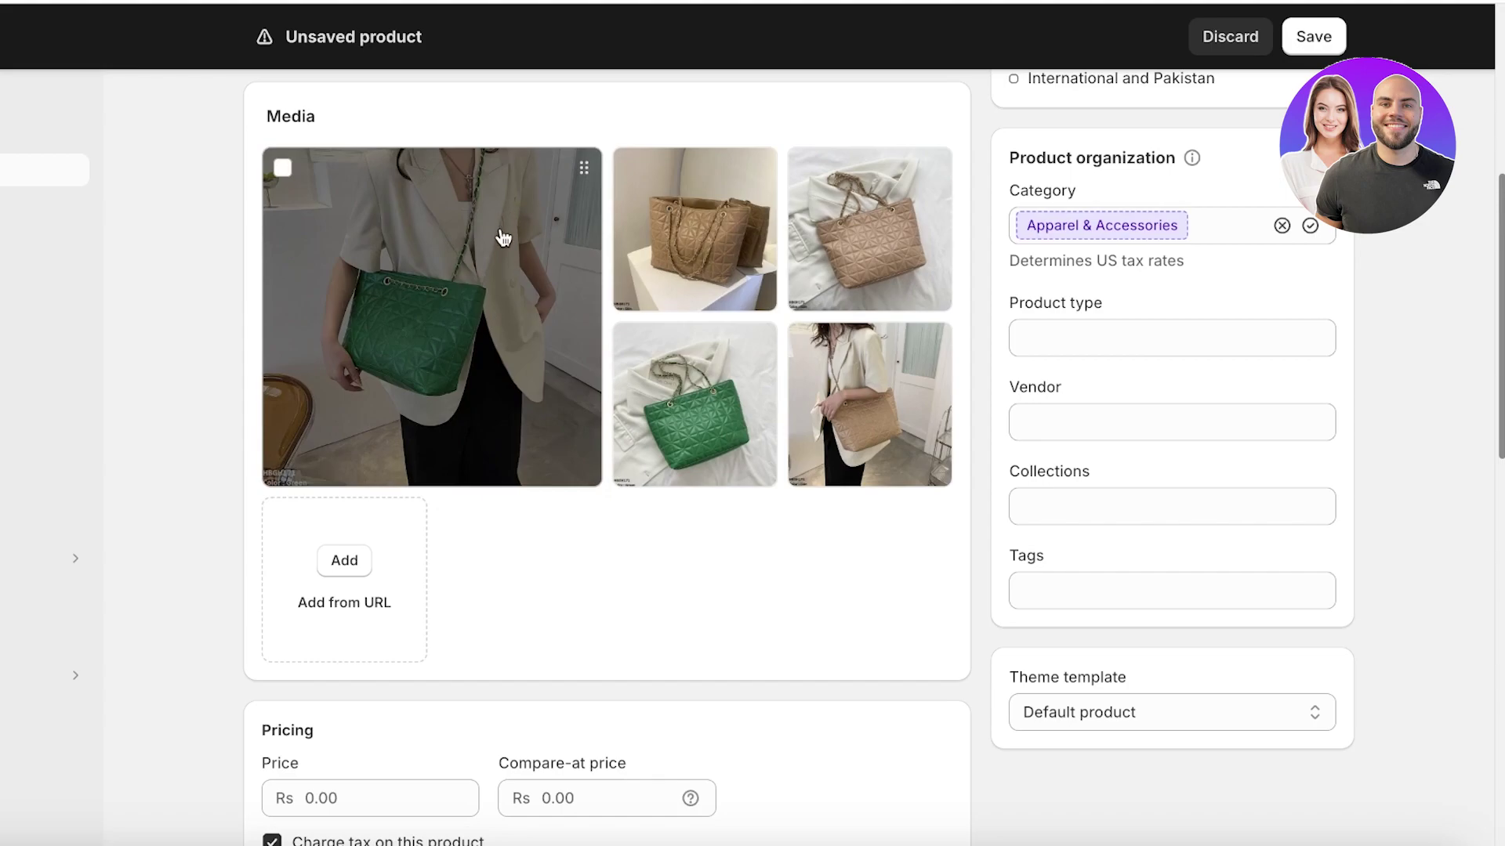
scroll(497, 235, "down", 5)
left_click(347, 453)
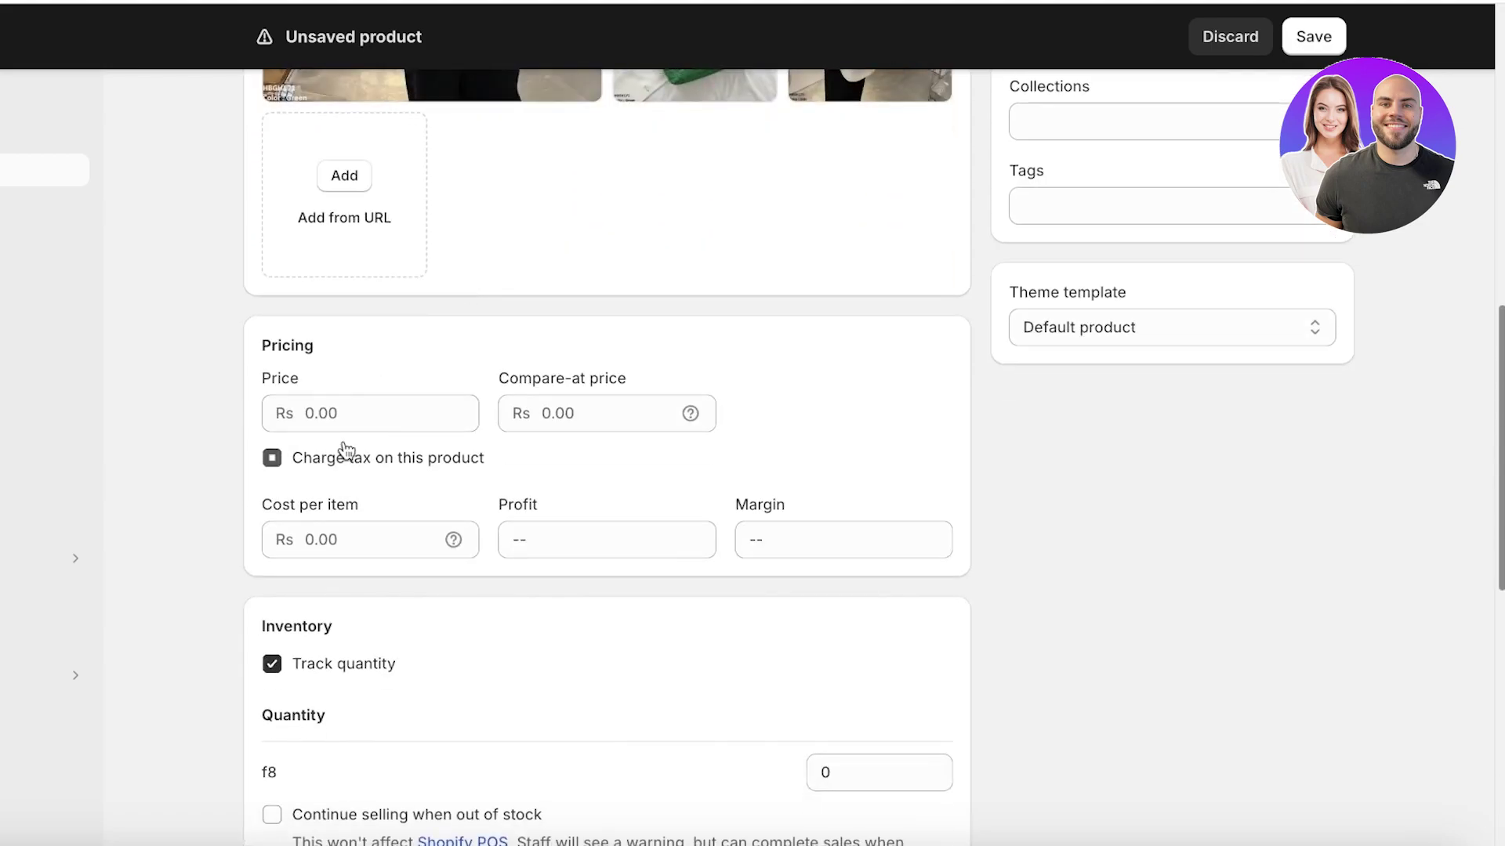
left_click(346, 430)
type("100")
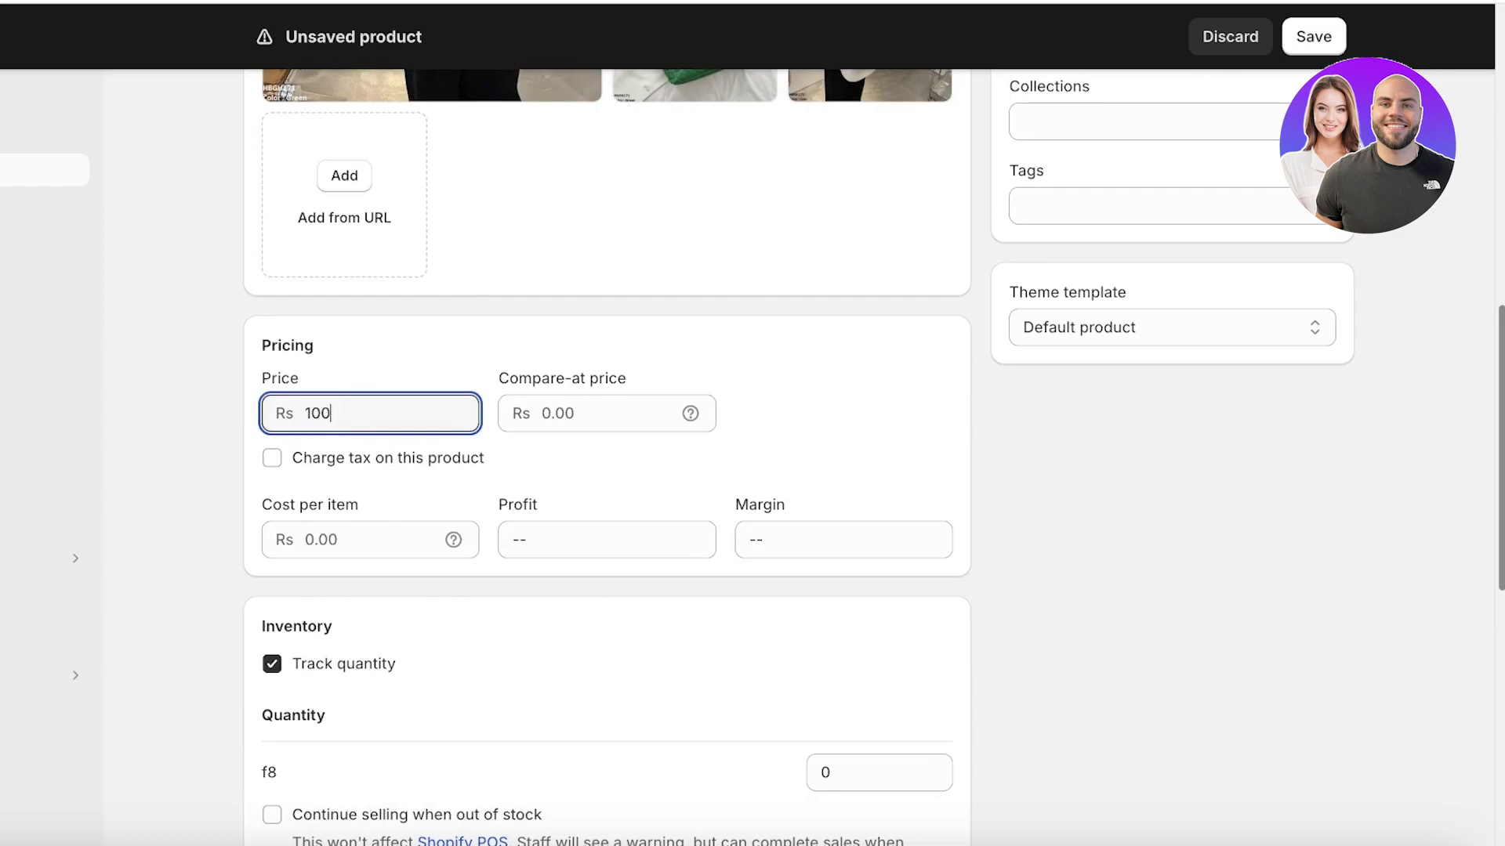
left_click(538, 421)
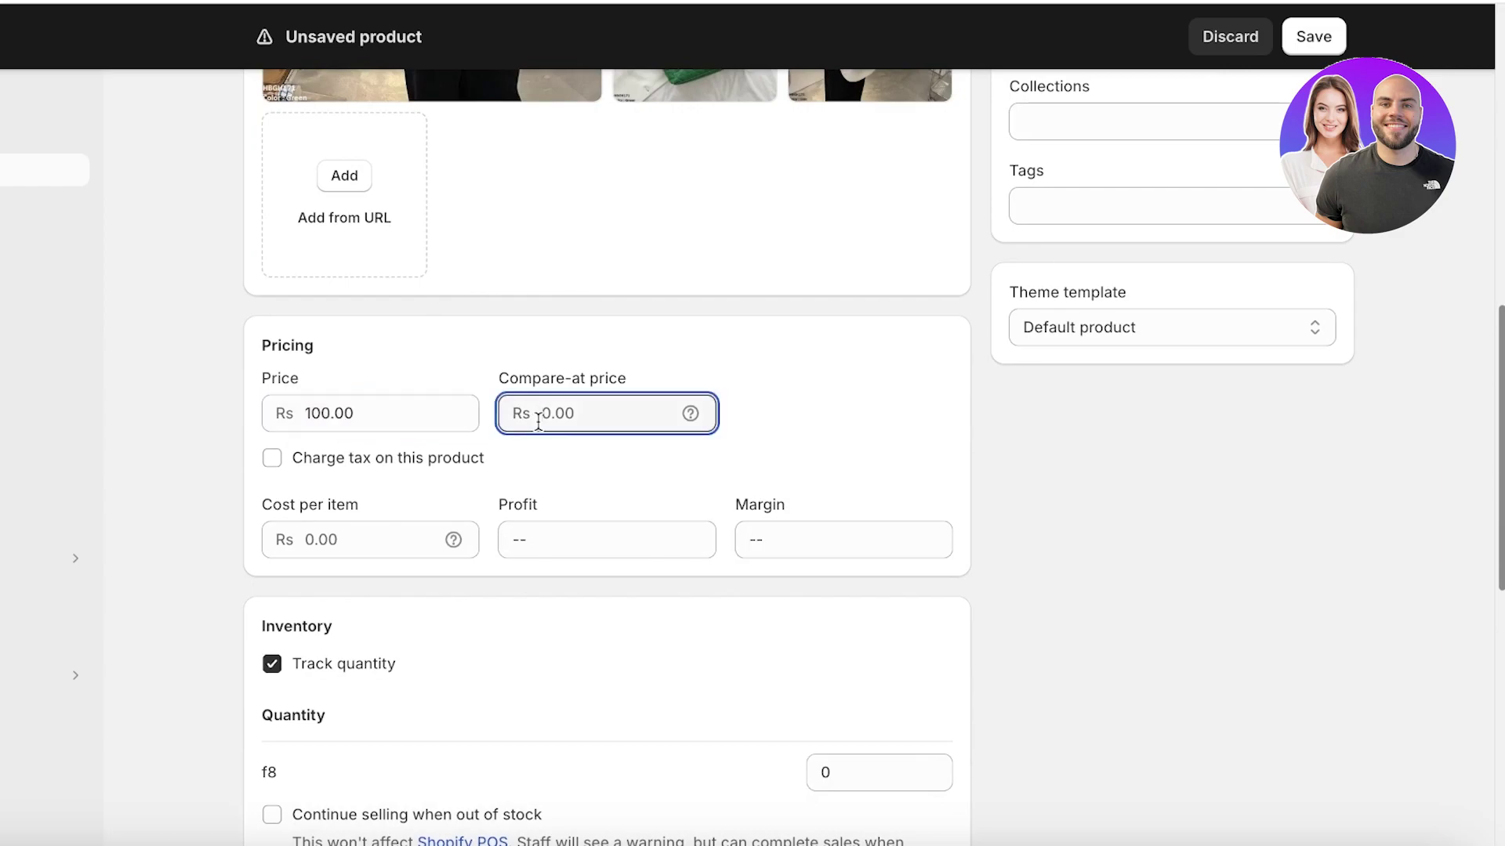
type("140")
left_click(599, 304)
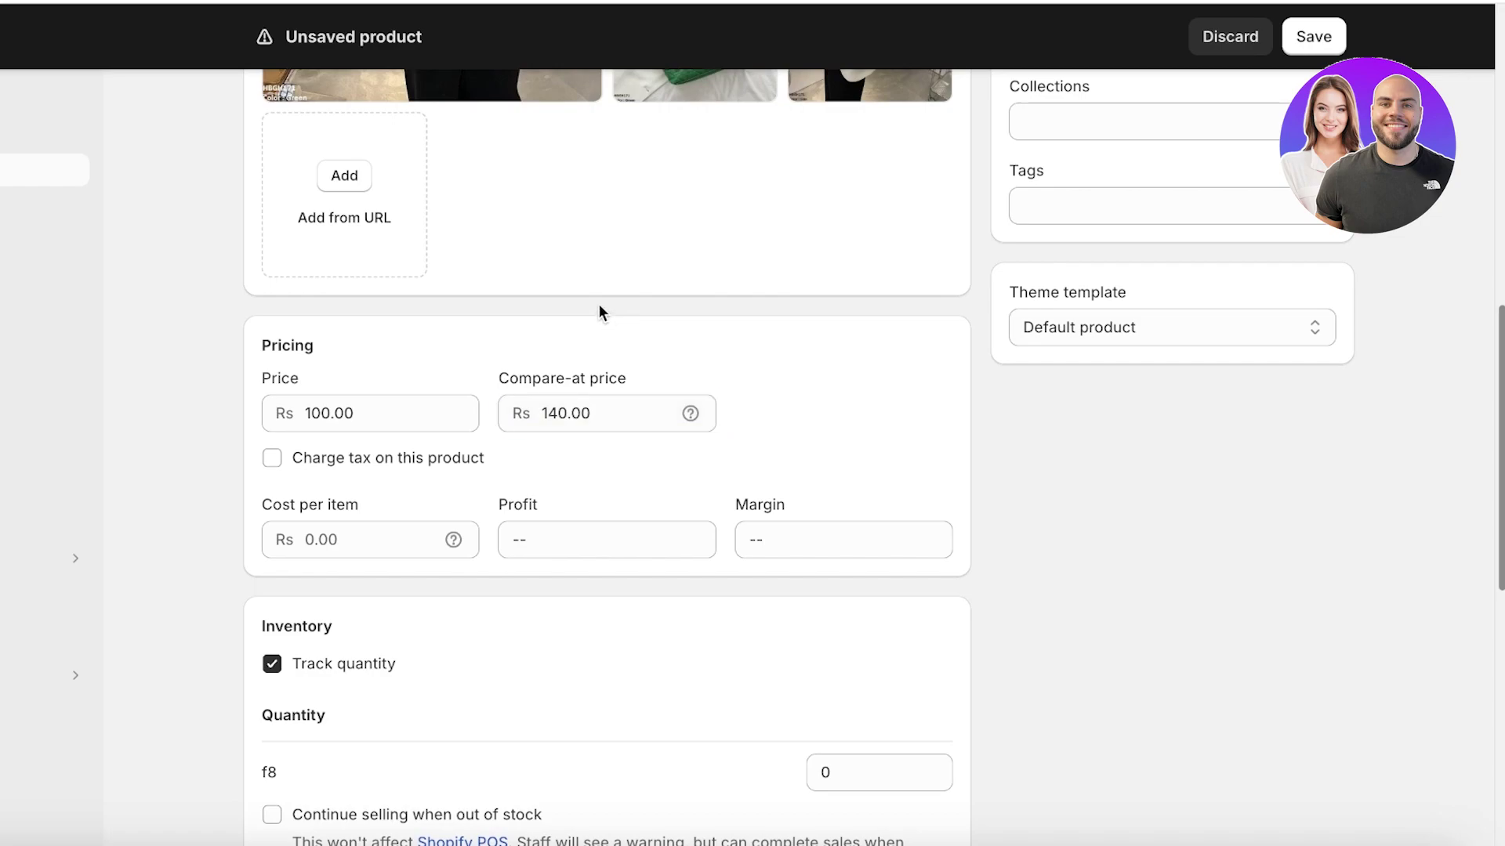
left_click(421, 556)
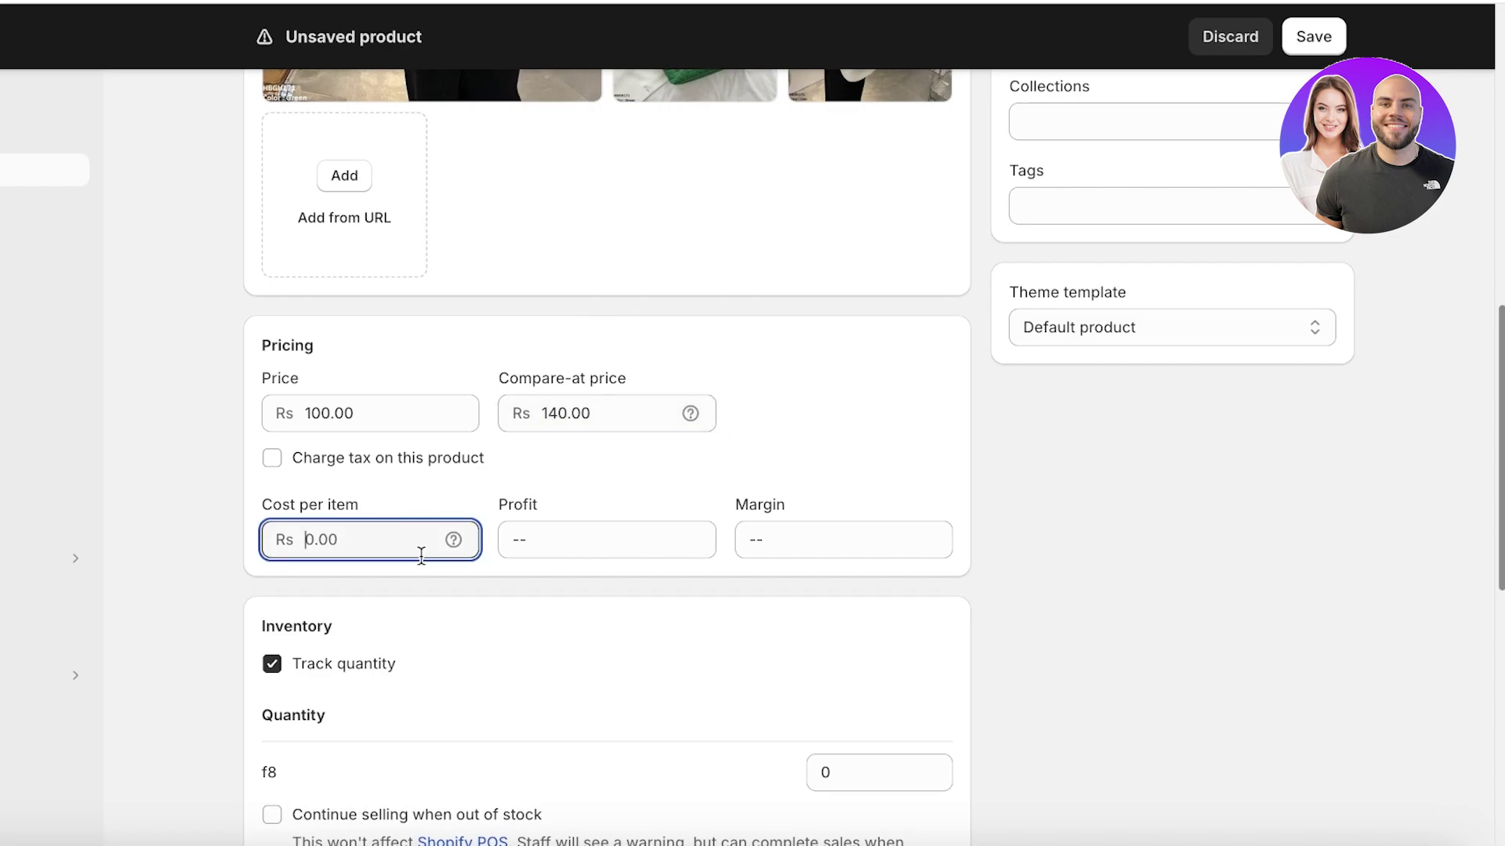
type("40")
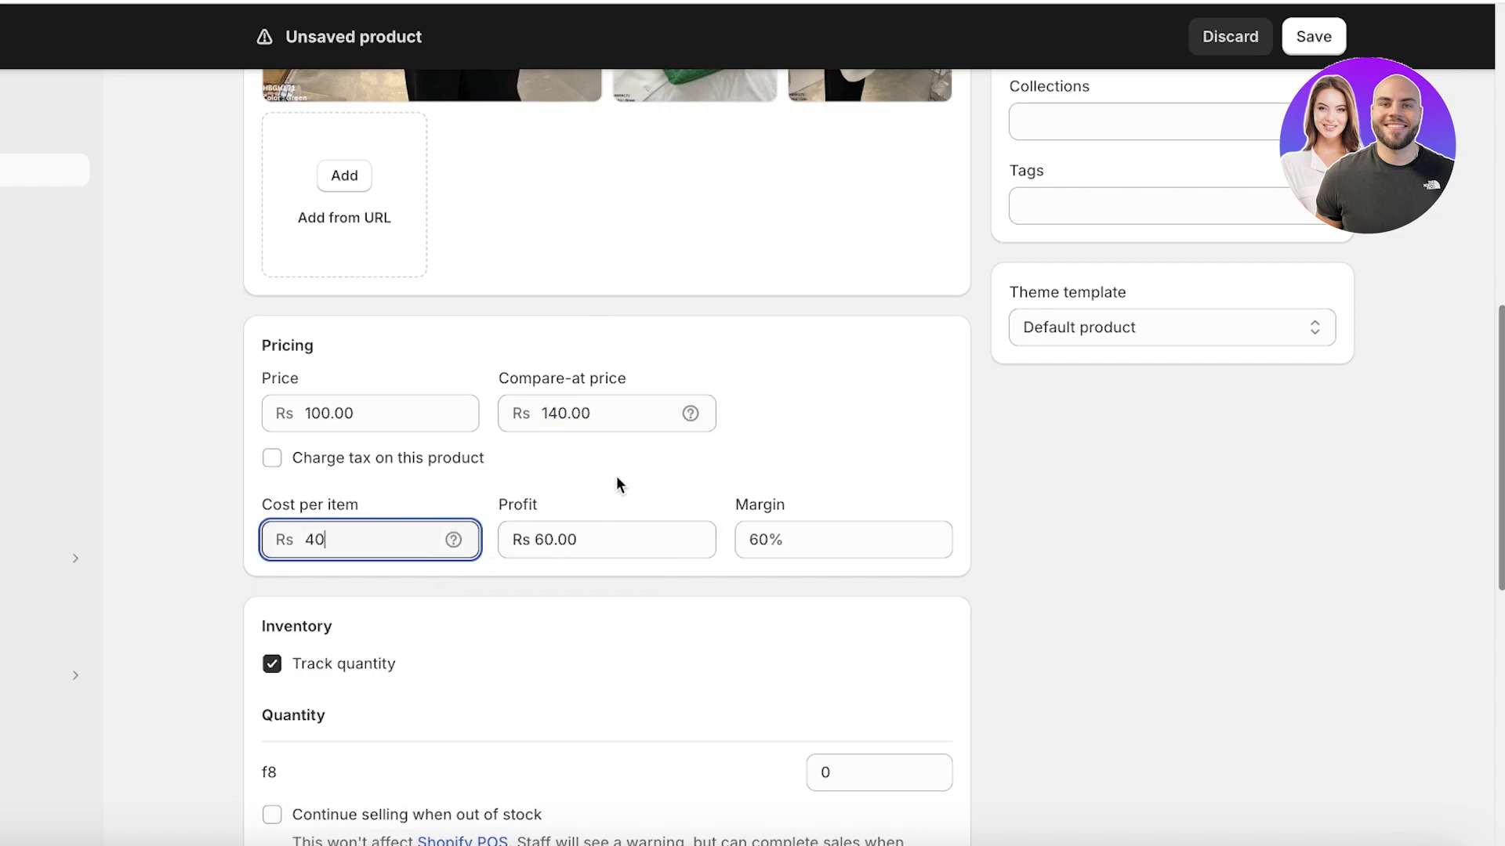
scroll(618, 480, "down", 3)
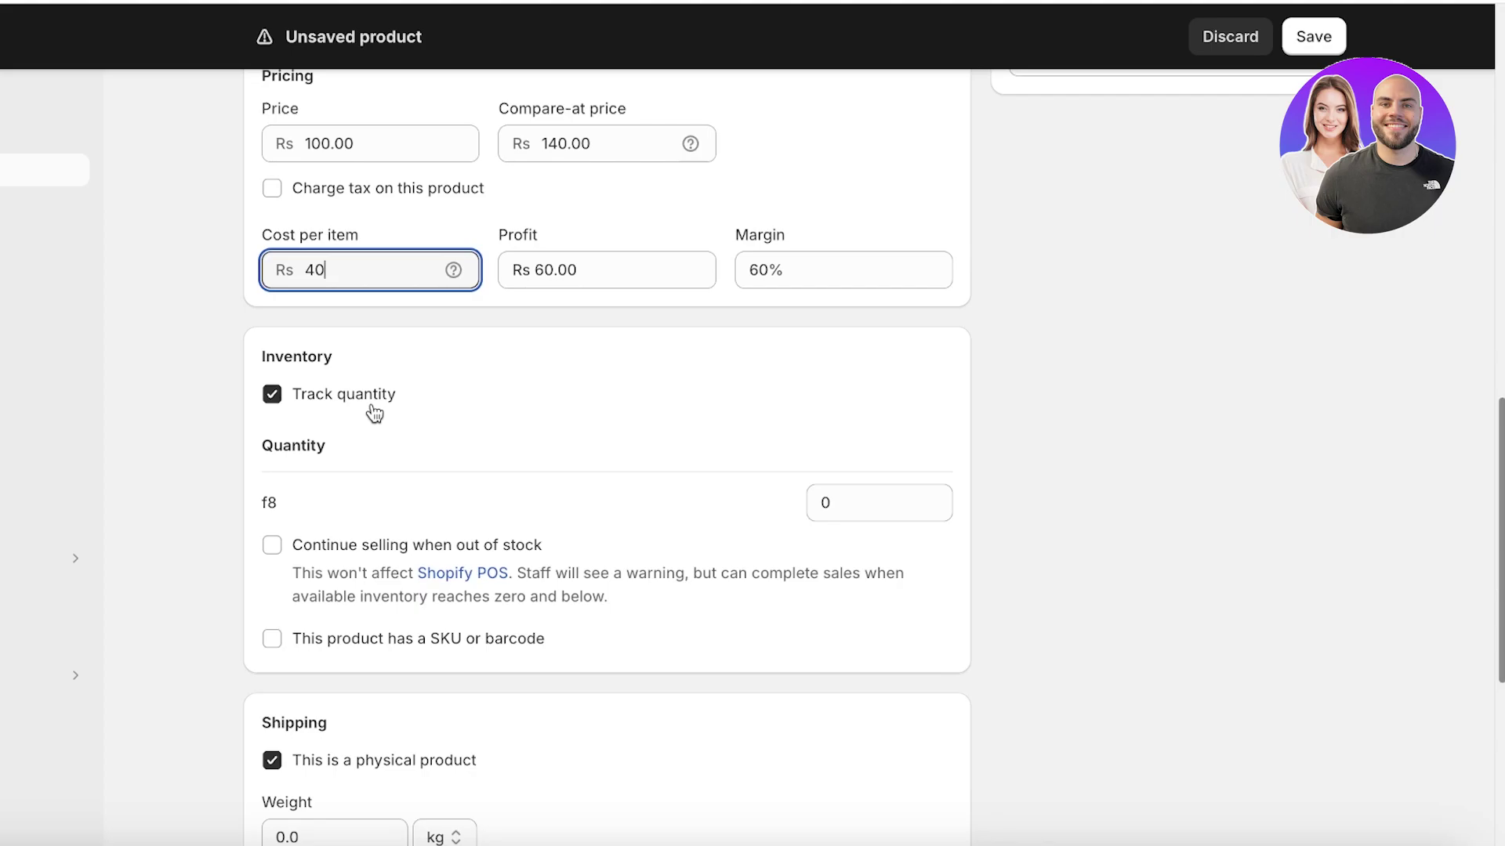
scroll(352, 427, "down", 4)
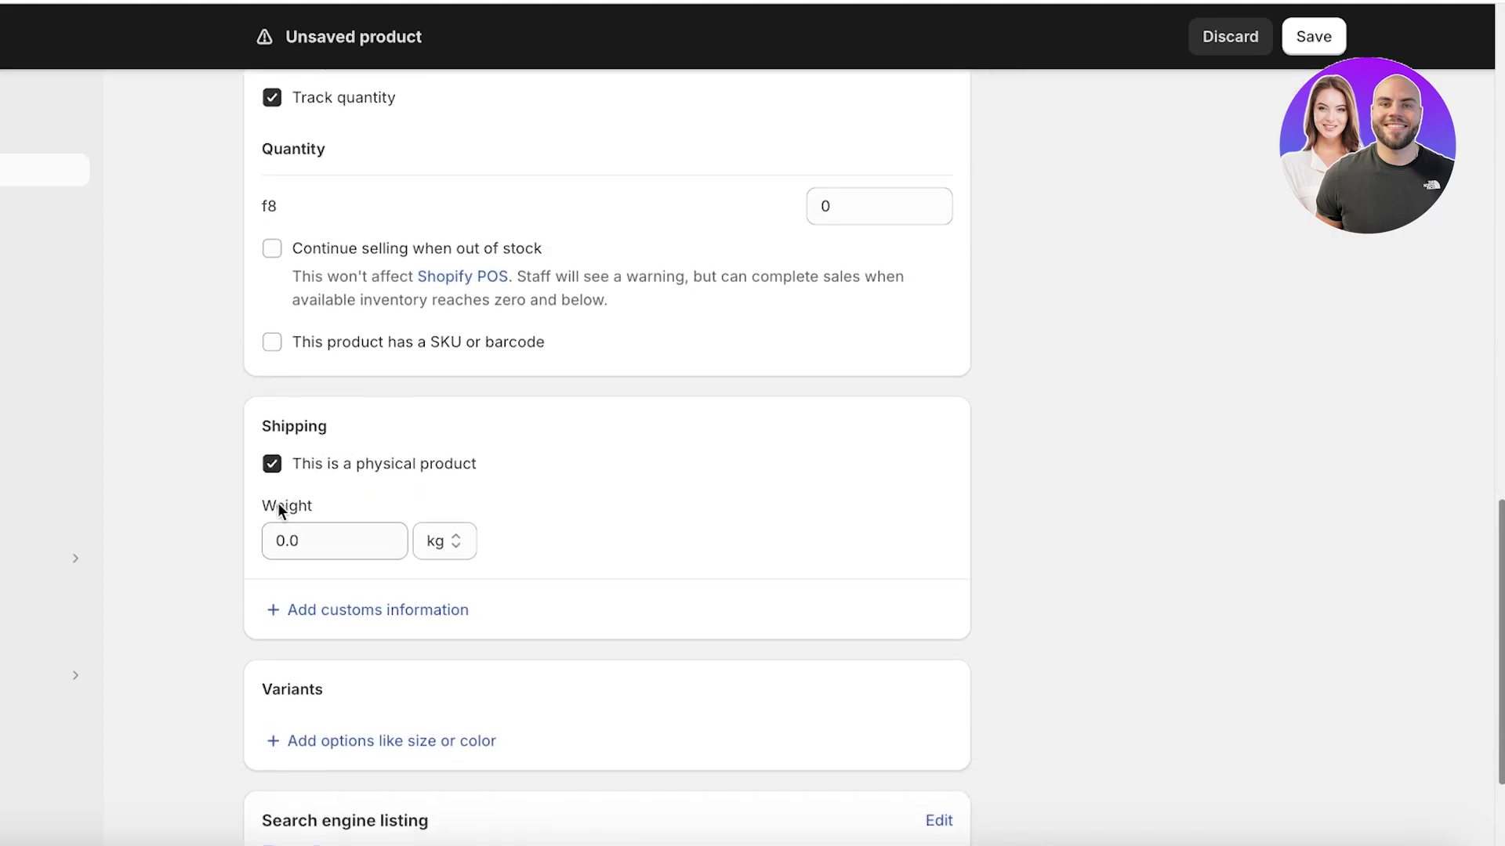
scroll(281, 508, "down", 1)
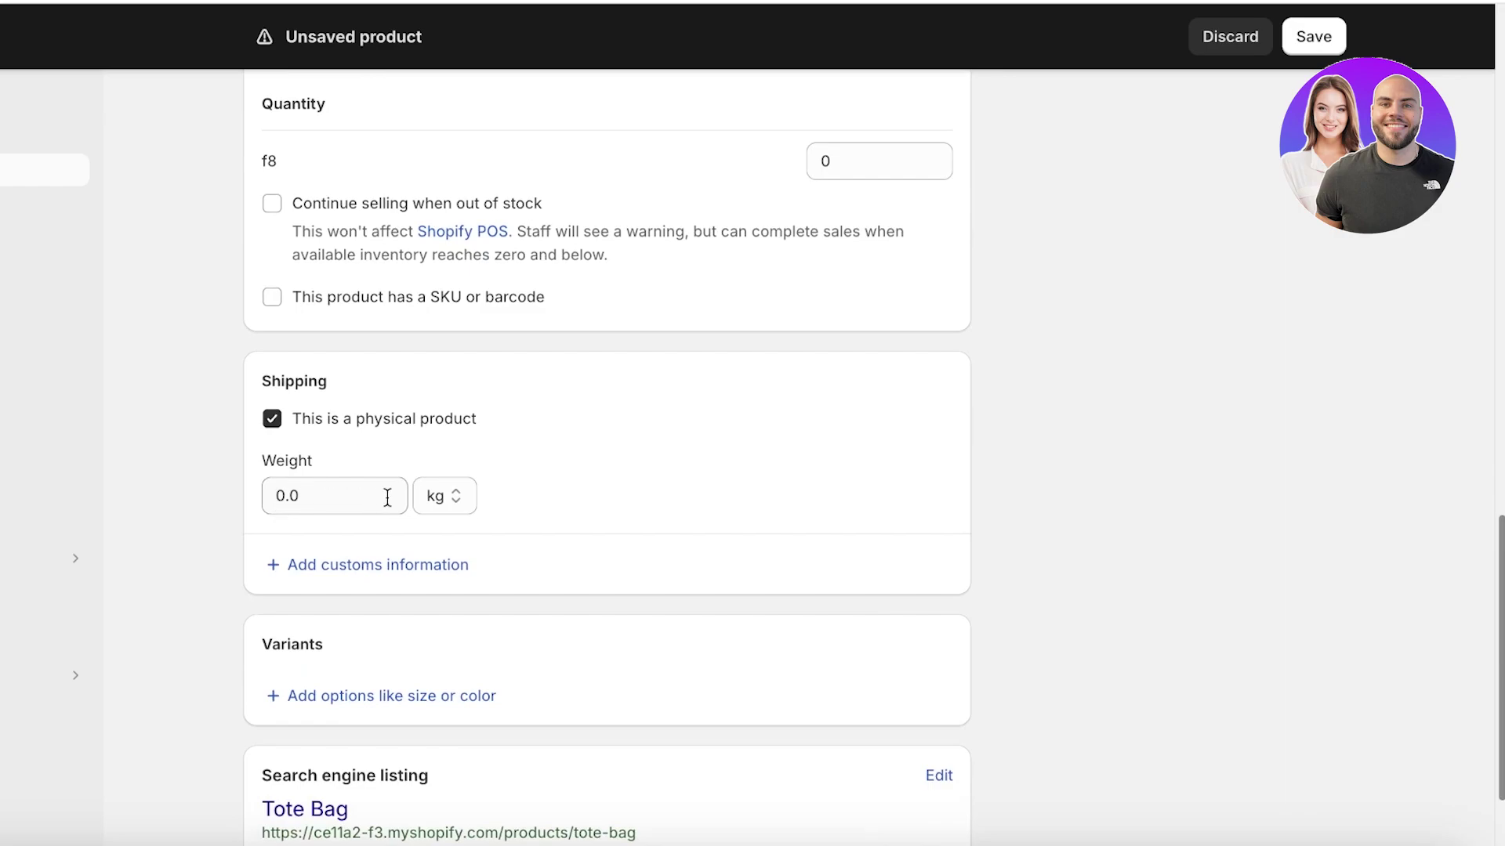
scroll(387, 497, "down", 2)
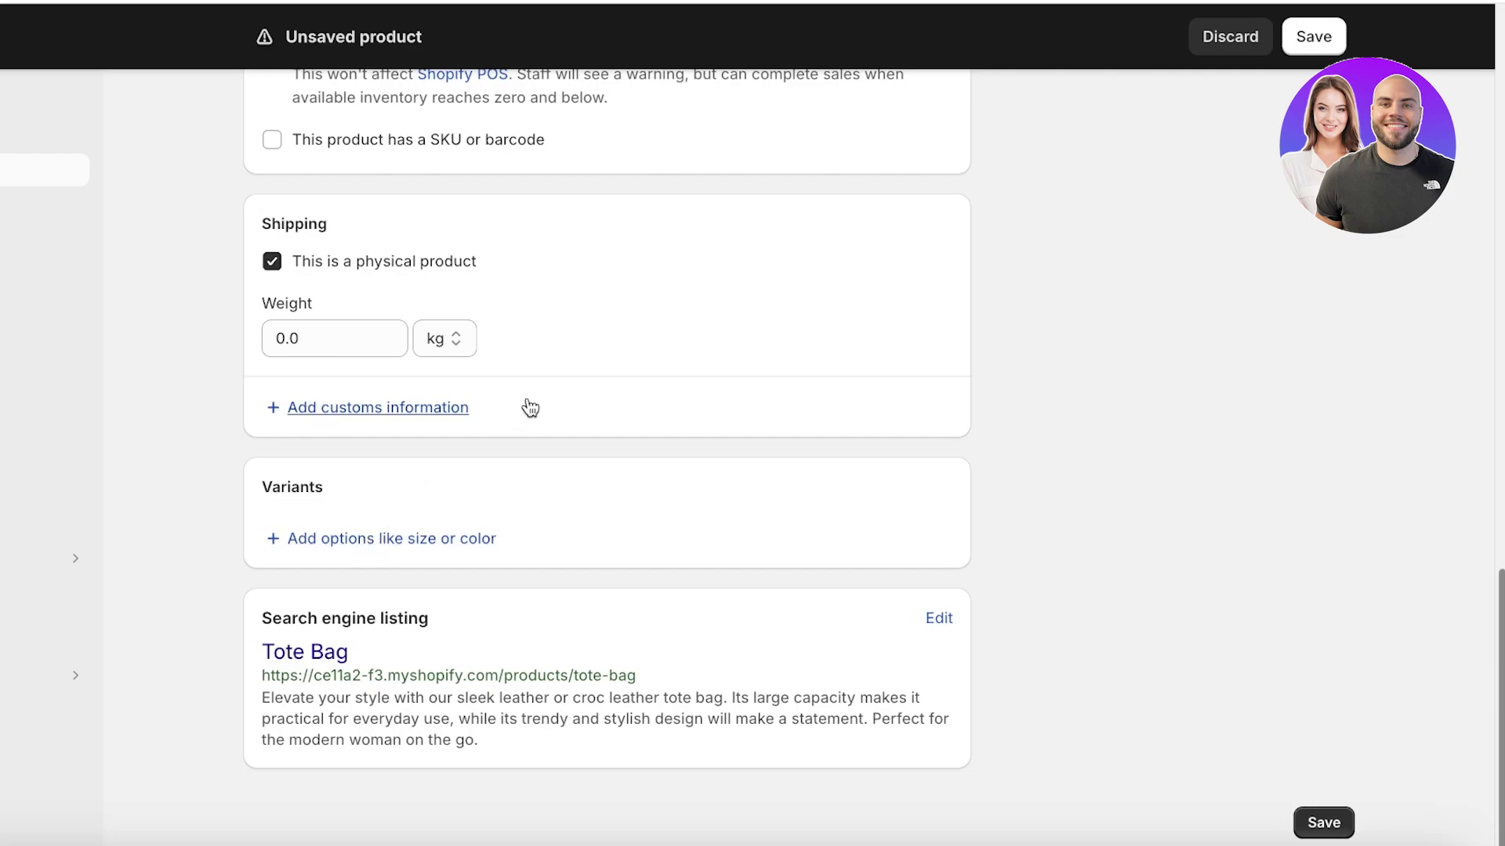
- Add a Color variant option with the values Tan and Green
left_click(392, 533)
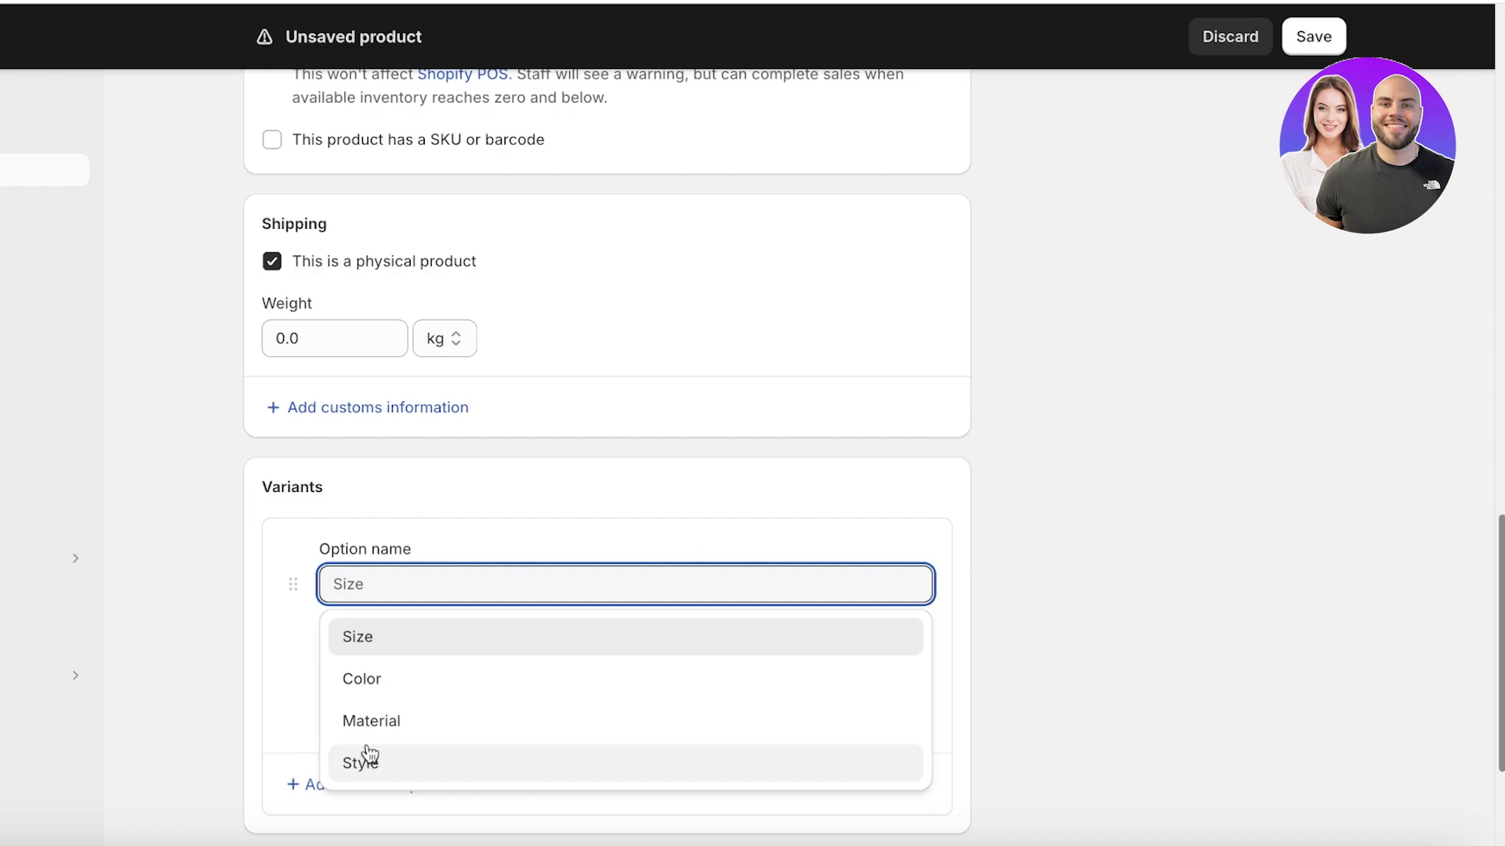
left_click(385, 685)
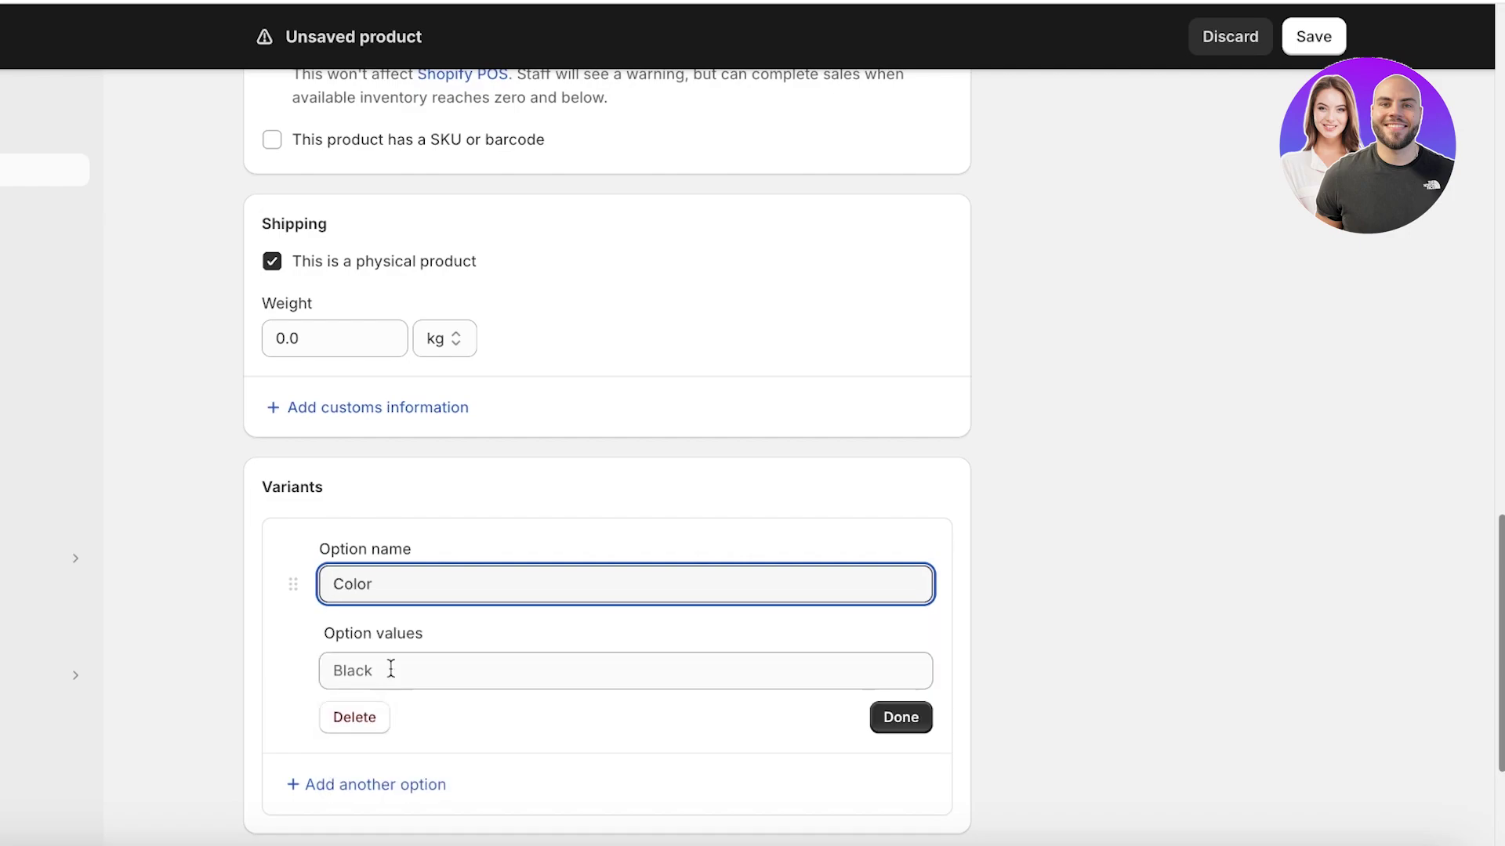
left_click(388, 670)
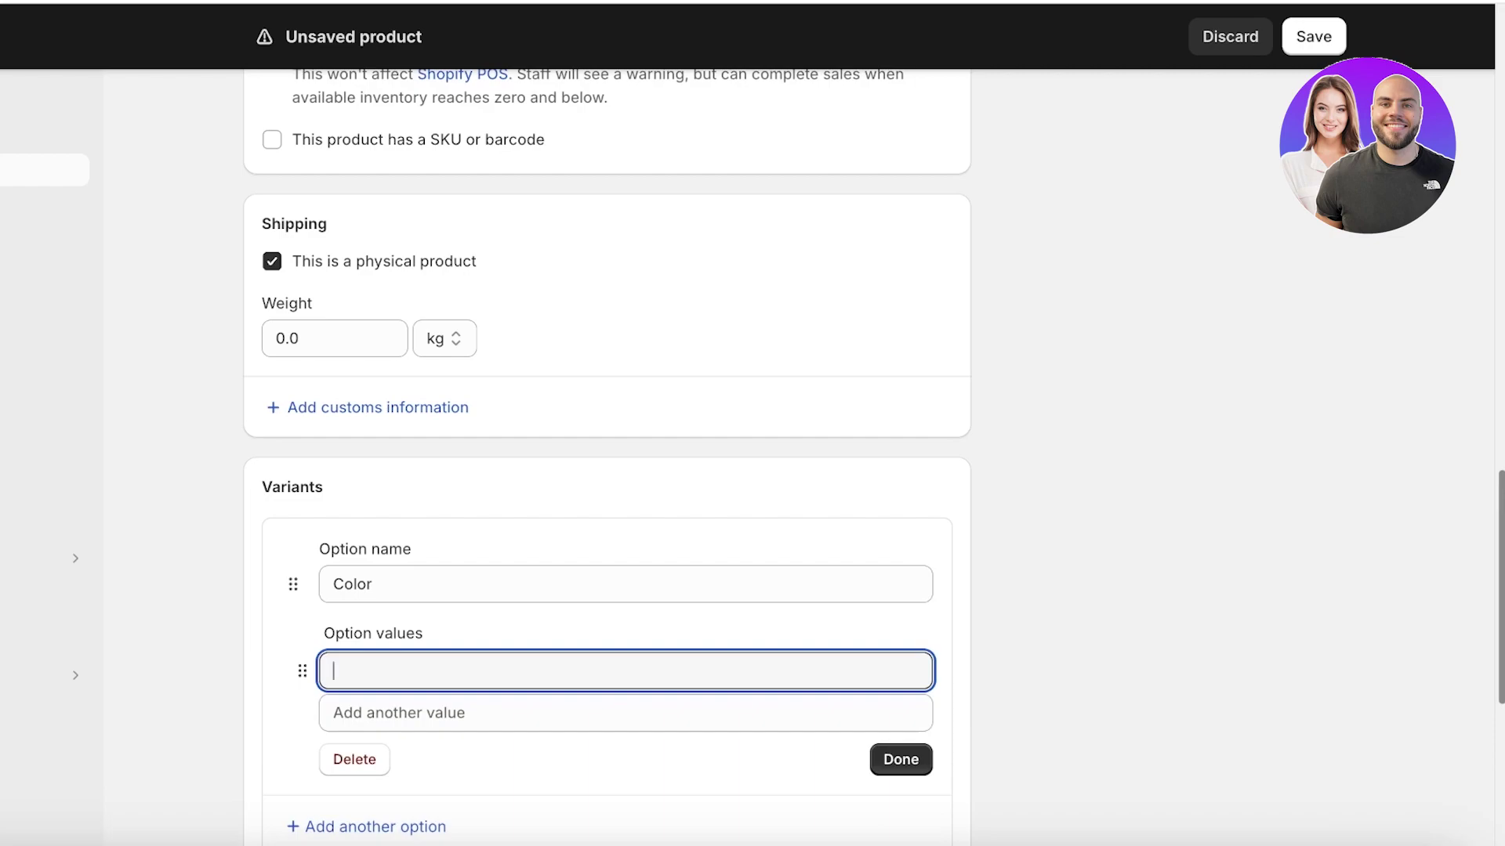
type("Camel")
key("BackSpace")
key("BackSpace")
key("BackSpace")
key("BackSpace")
key("BackSpace")
type("Tan")
key("Return")
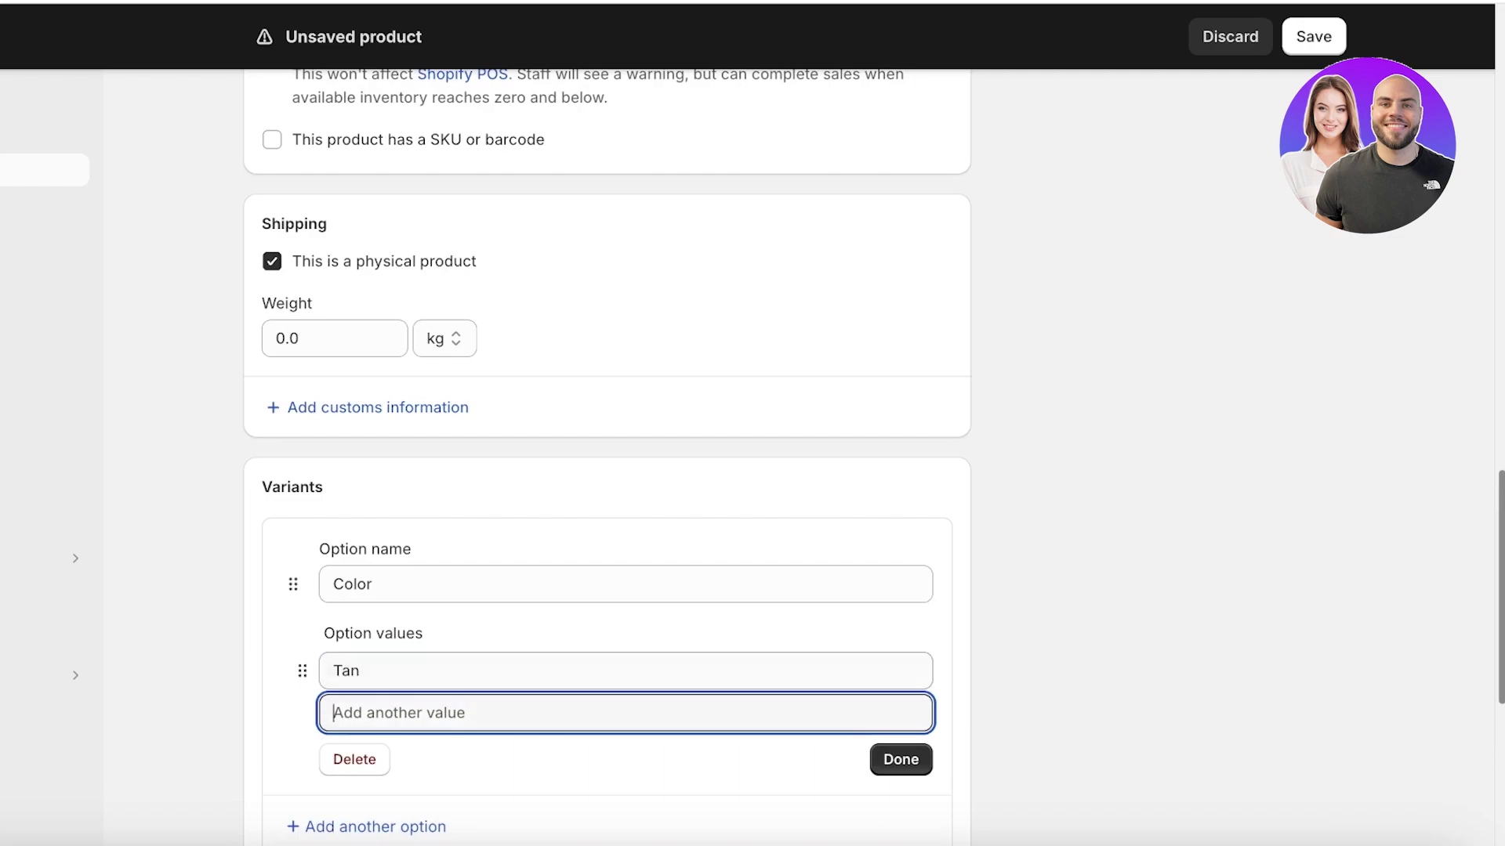
type("Green")
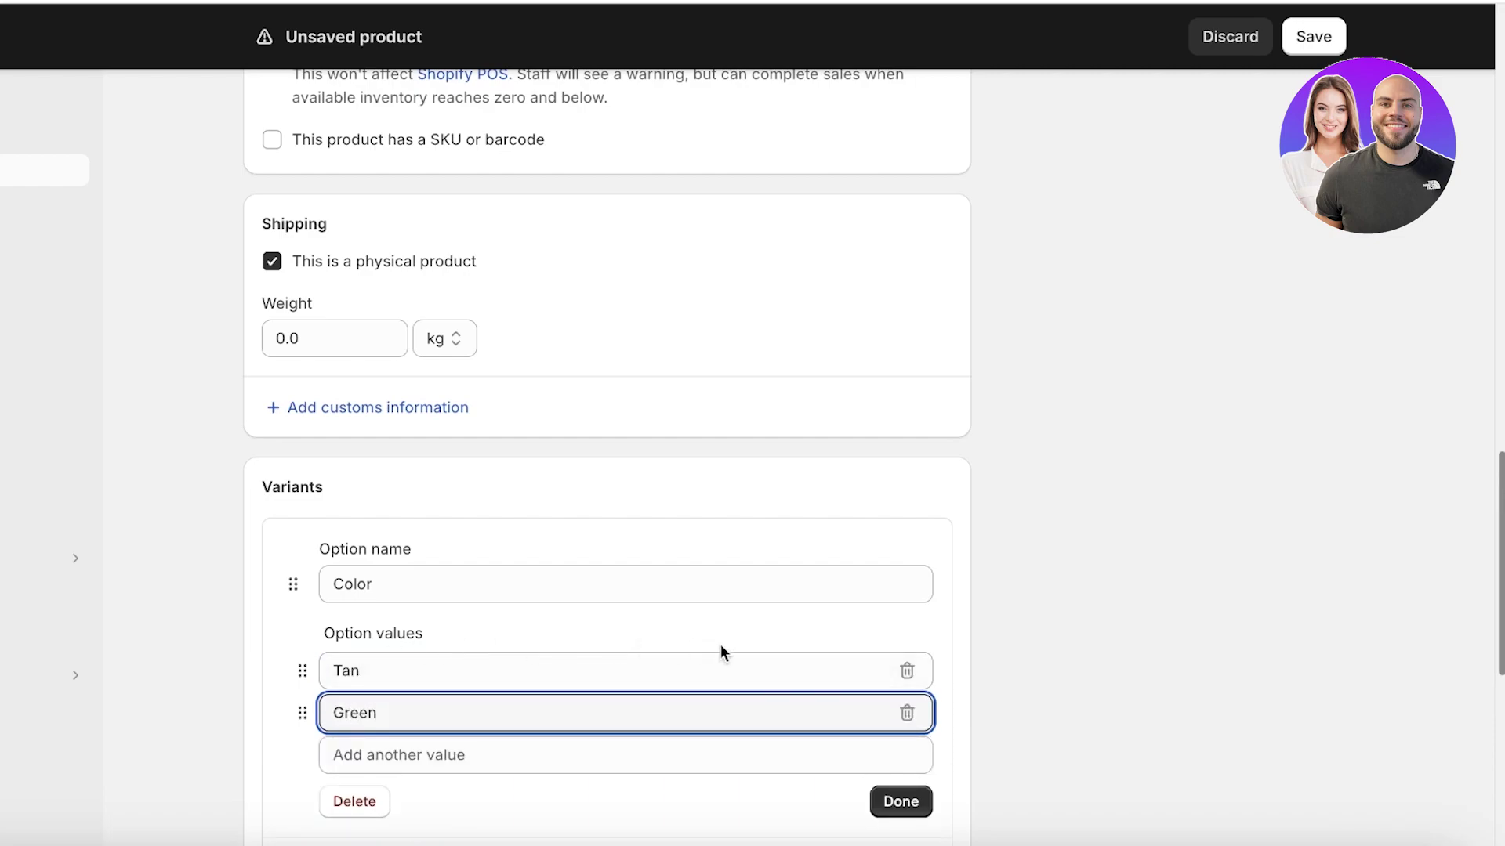
scroll(960, 752, "down", 1)
left_click(921, 740)
scroll(1038, 521, "down", 3)
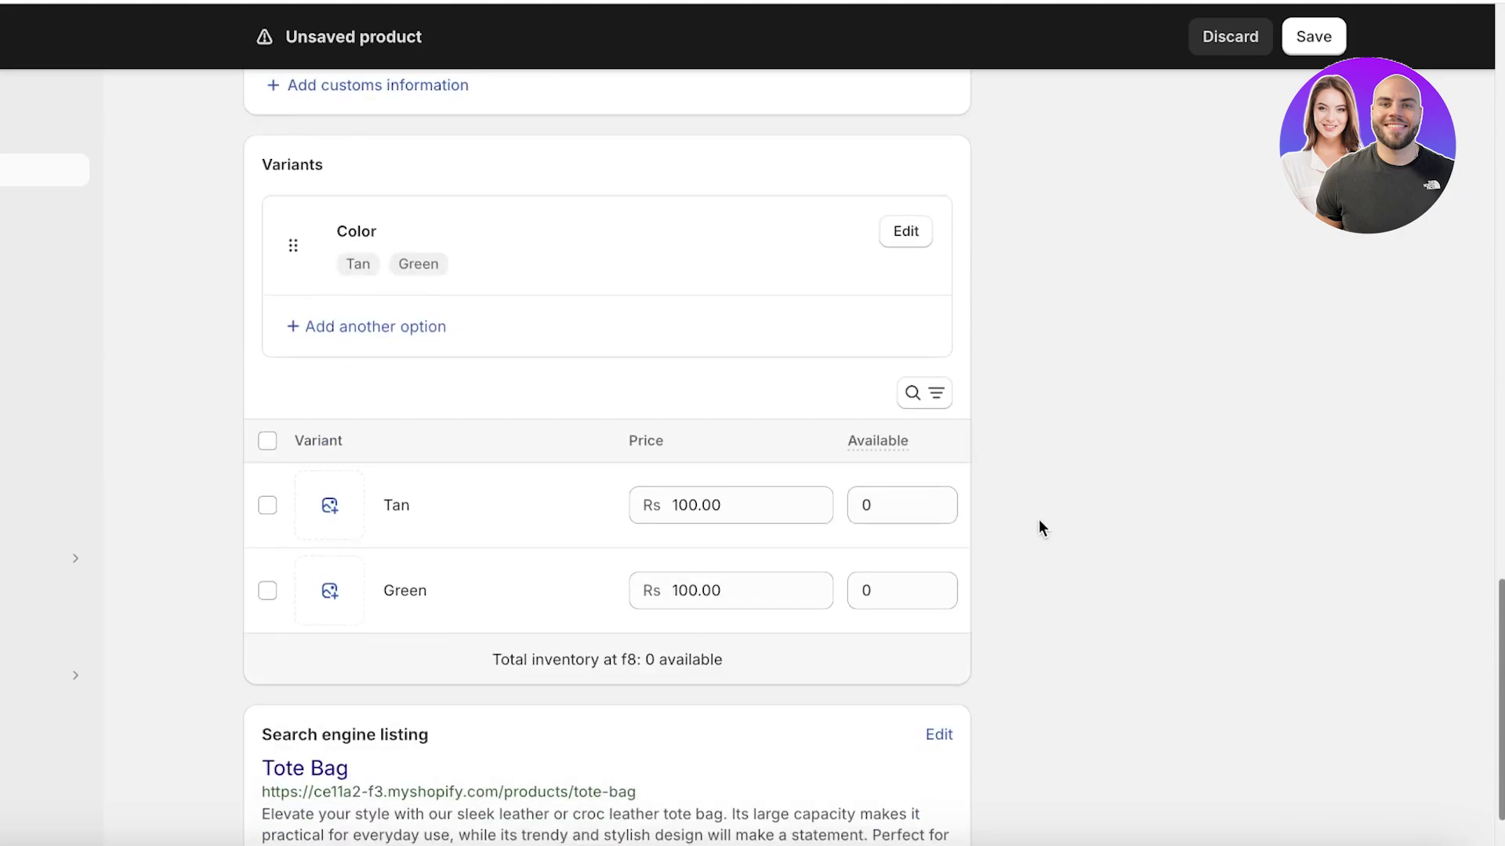
left_click(387, 326)
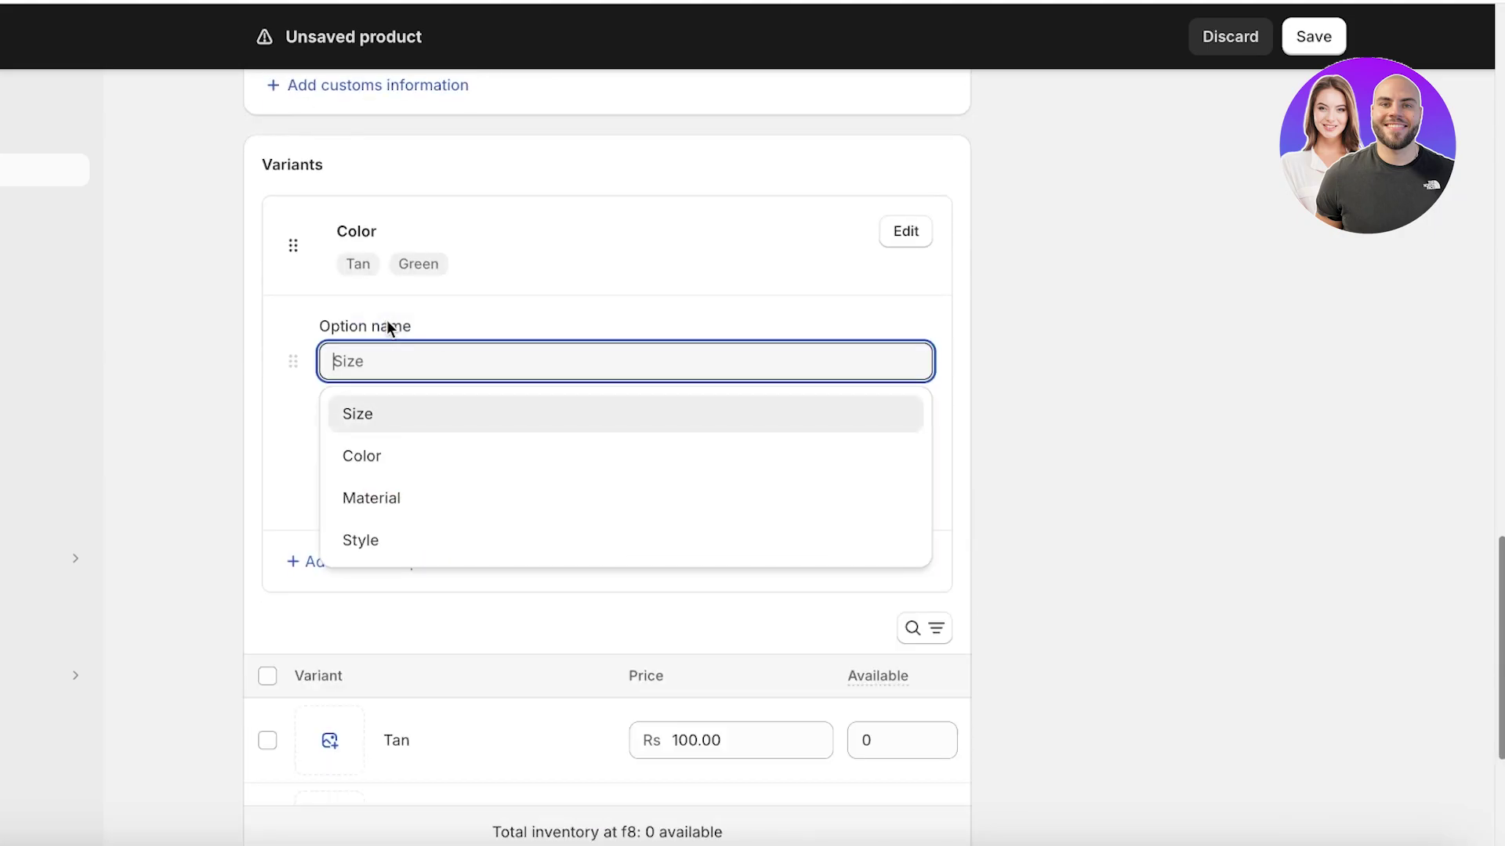
- Add a Material option with the values Snake Leather and Croc Leather
left_click(355, 509)
left_click(462, 442)
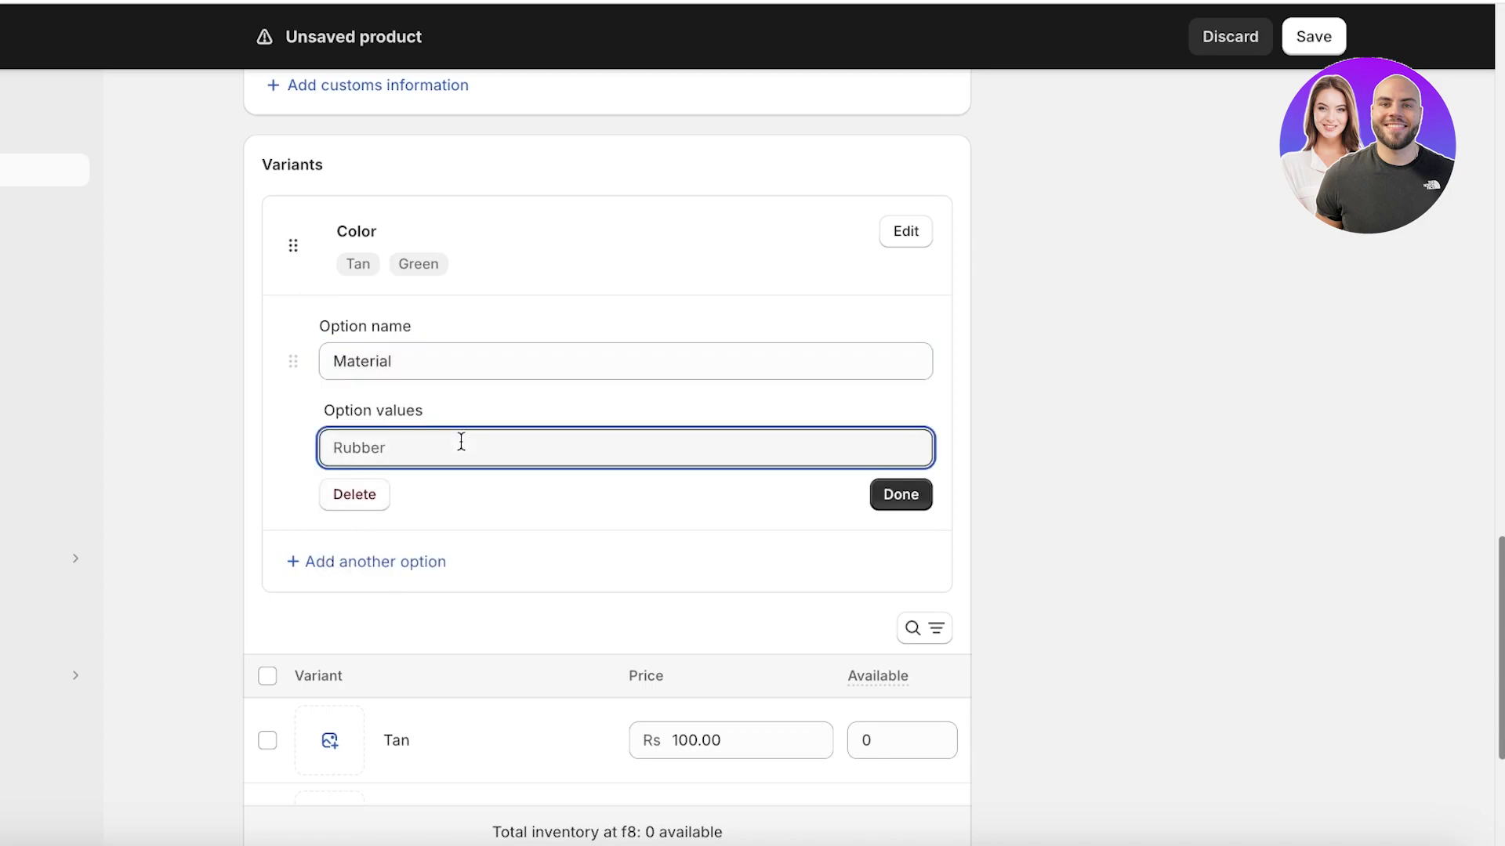
type("Lear")
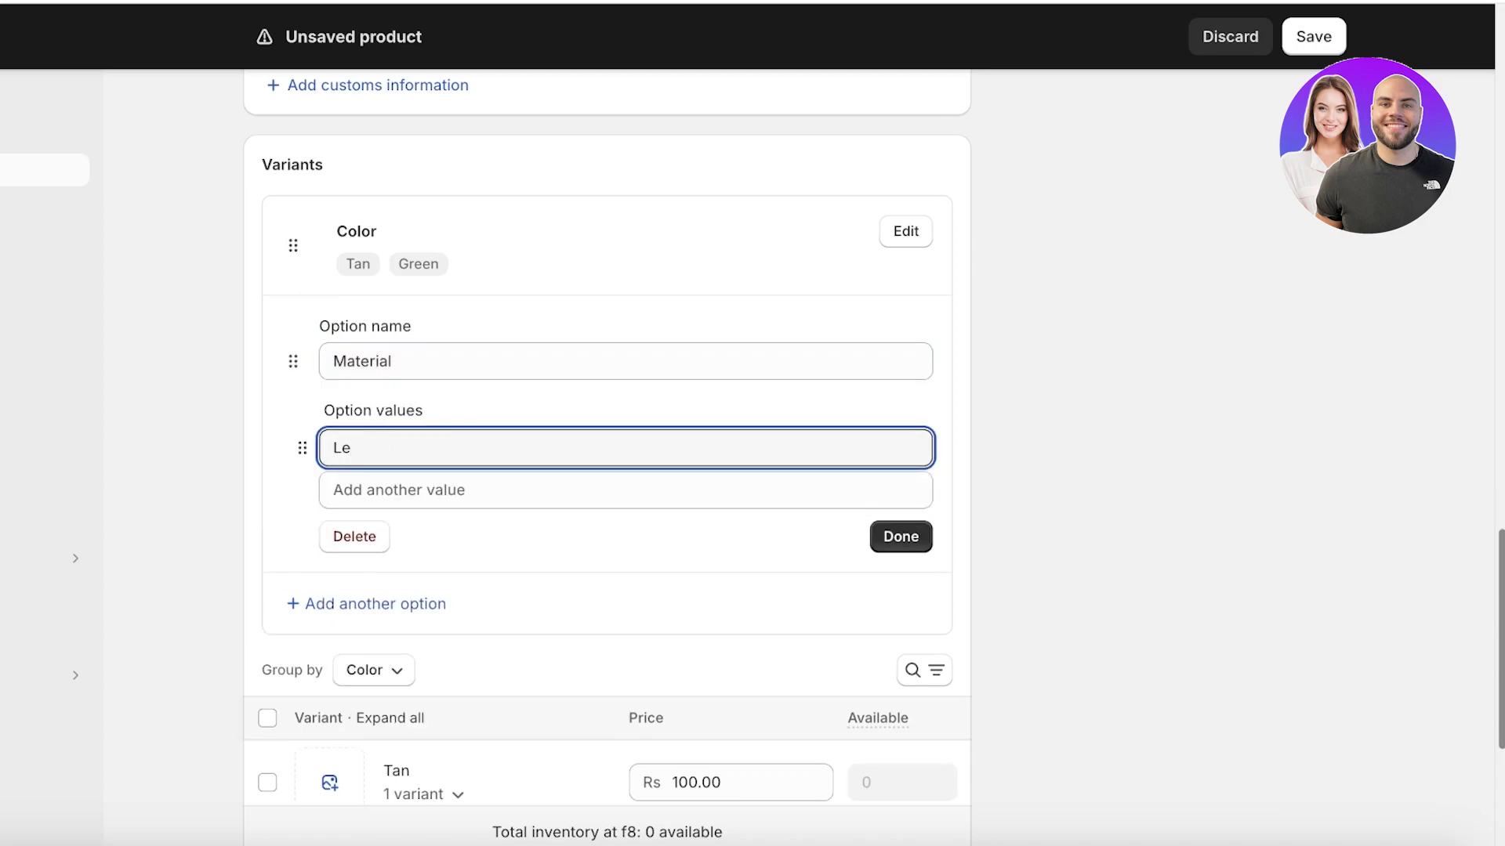
key("BackSpace")
key("BackSpace")
type("Snake Leather")
left_click(456, 488)
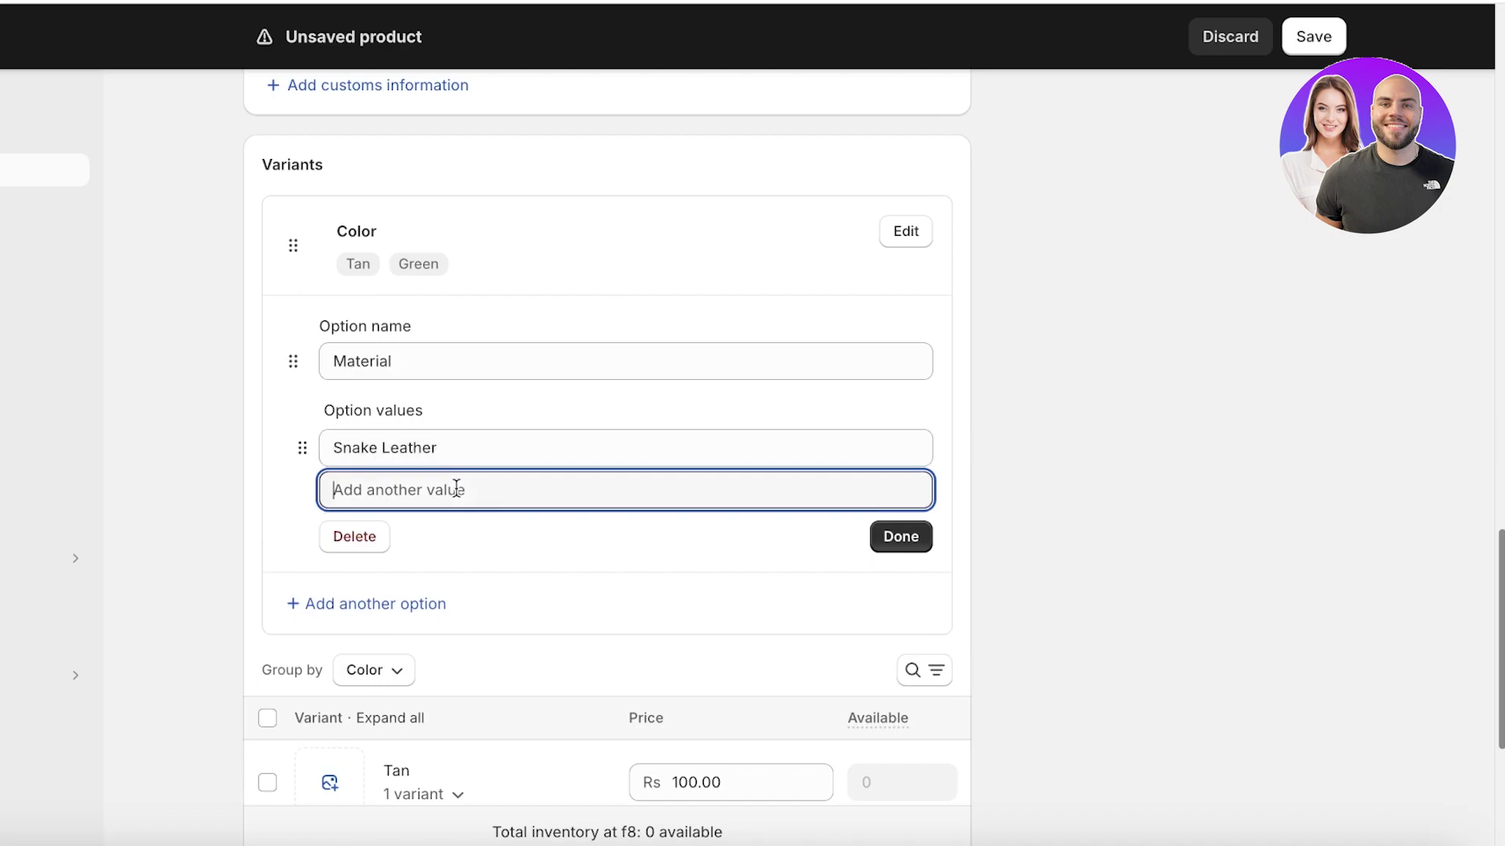
type("Croc Leather")
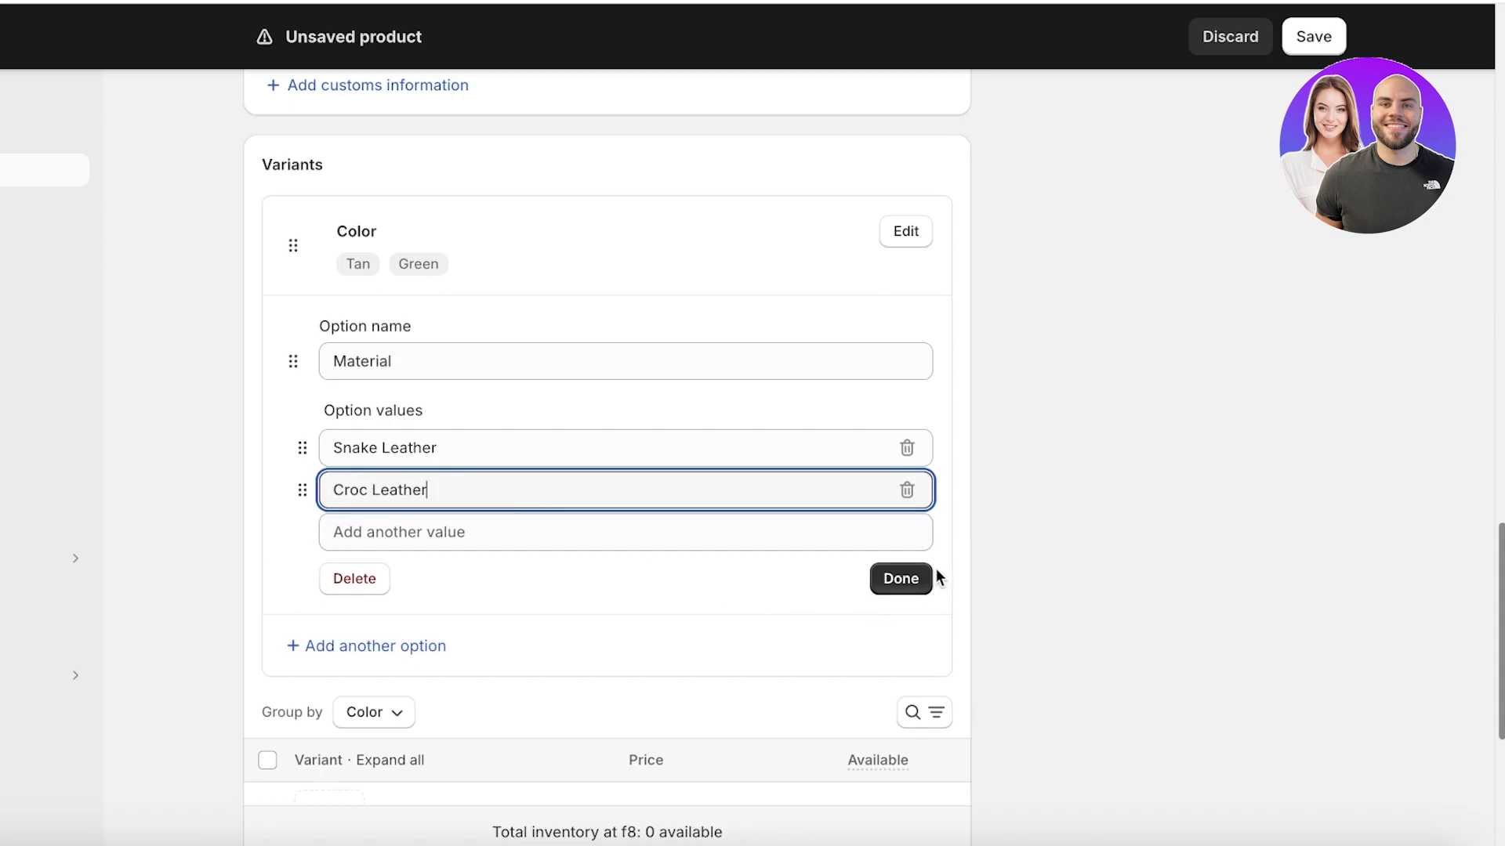
left_click(901, 578)
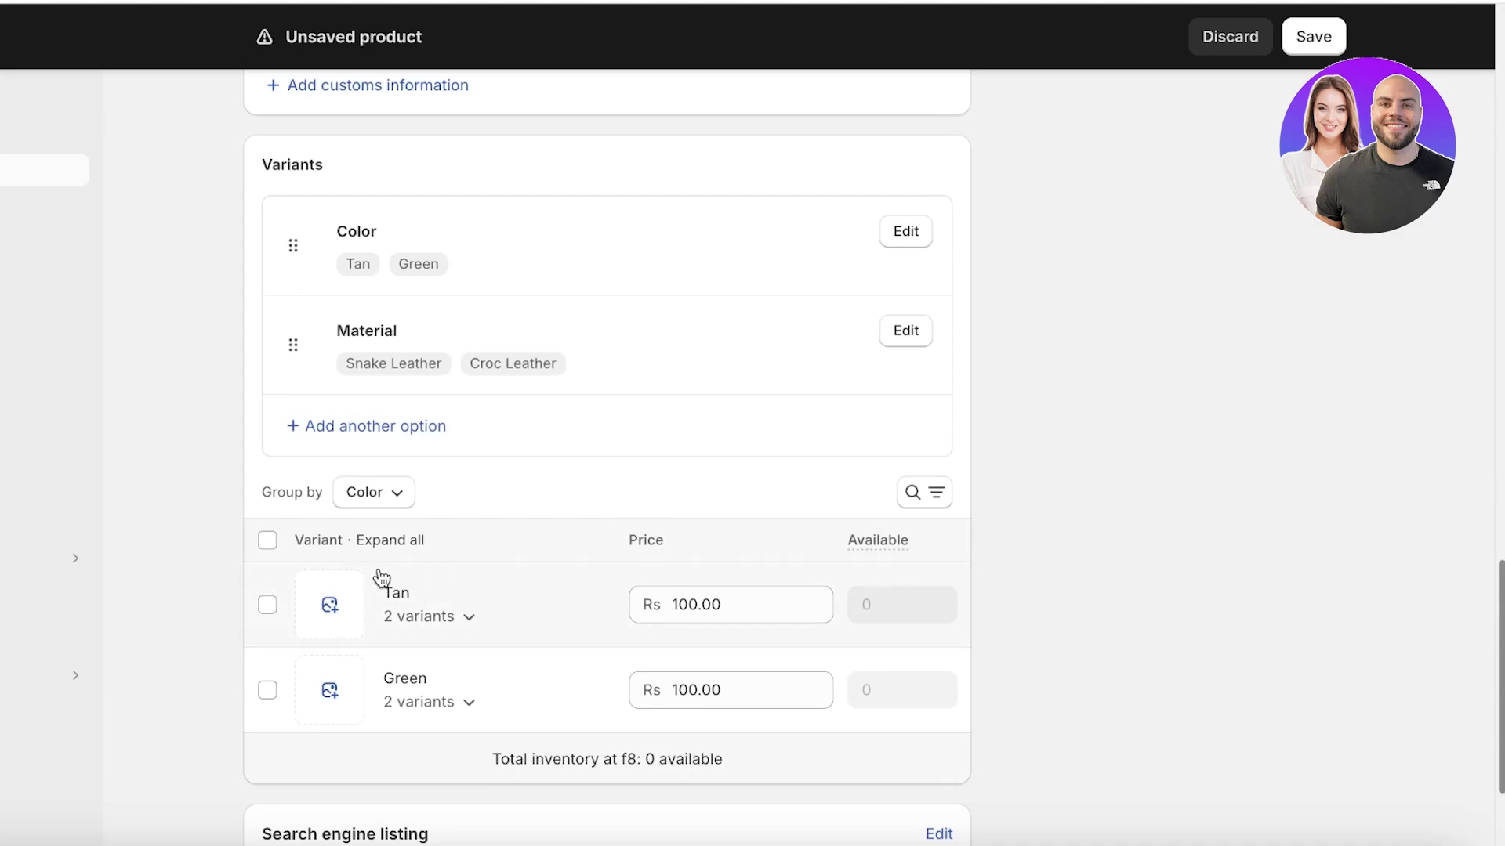
- Expand the Tan and Green groups to show all four variants
scroll(407, 627, "down", 1)
left_click(451, 577)
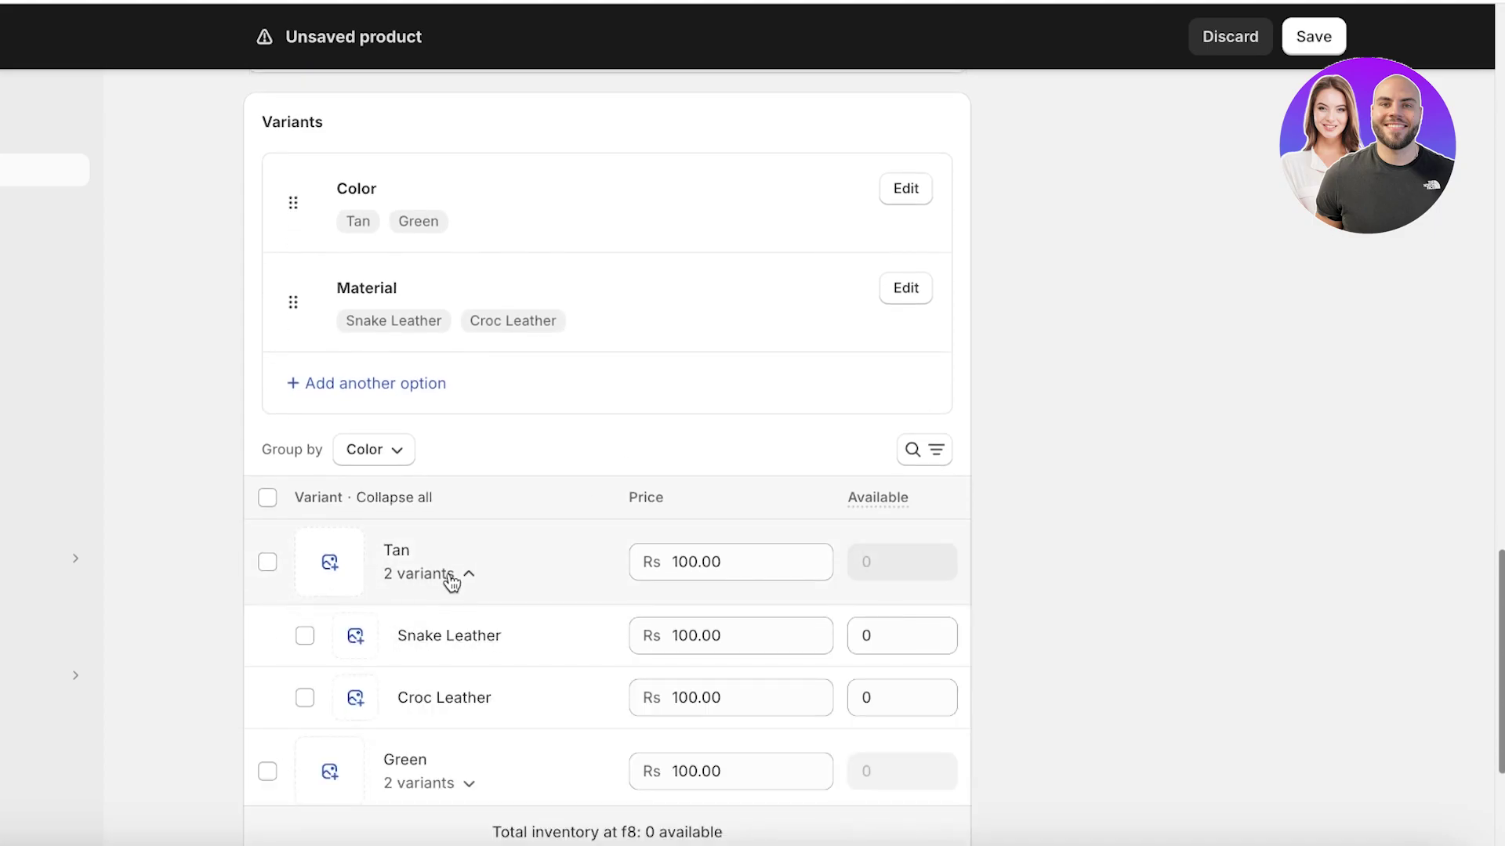
scroll(451, 627, "down", 2)
left_click(450, 670)
scroll(448, 662, "down", 4)
scroll(449, 650, "up", 1)
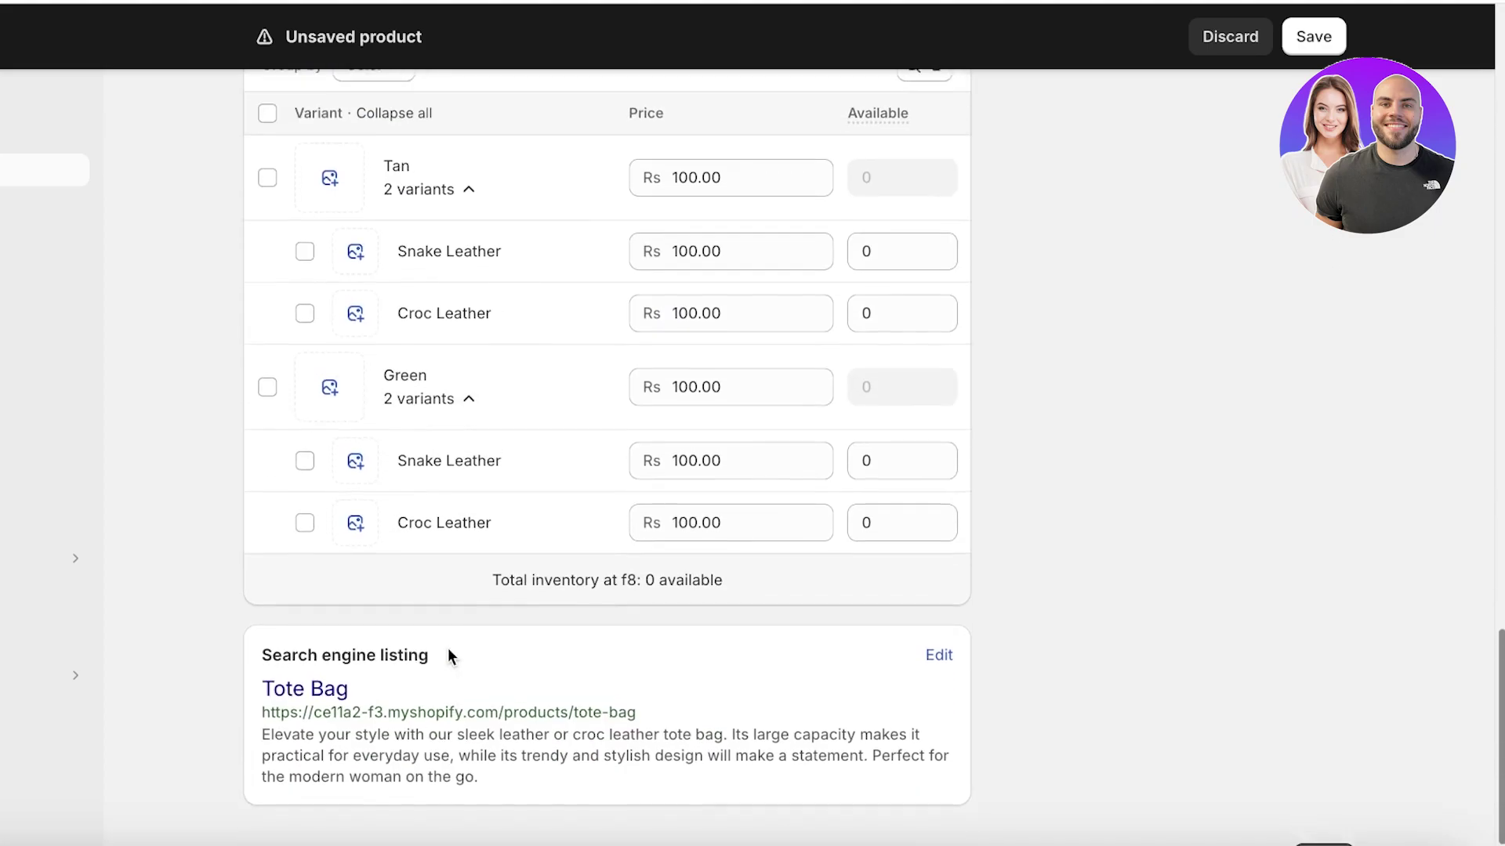
scroll(431, 658, "up", 3)
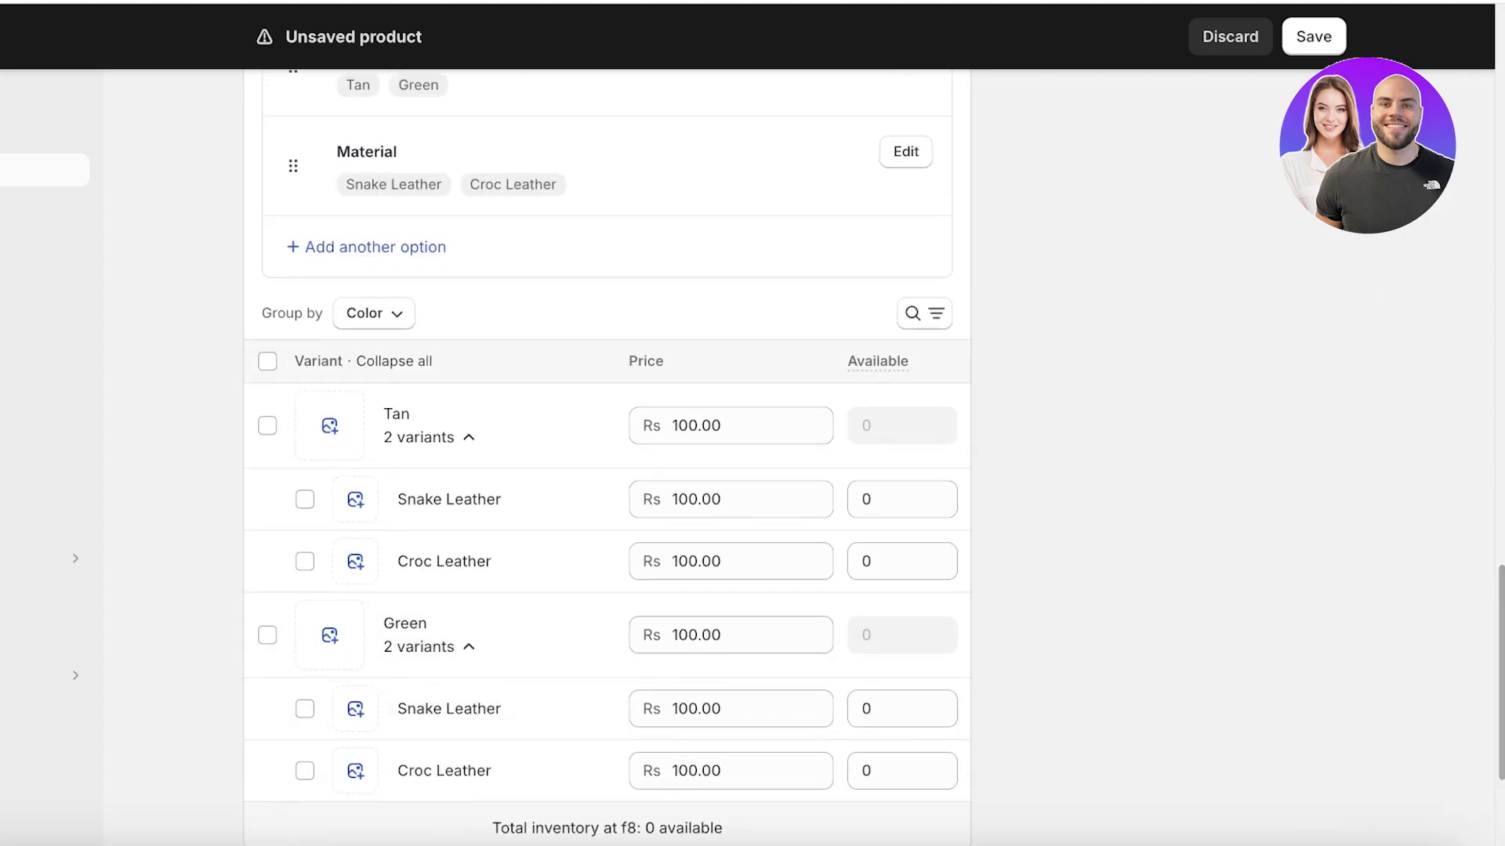
- Set 500 available units for the Tan Snake Leather and Tan Croc Leather variants
left_click(910, 494)
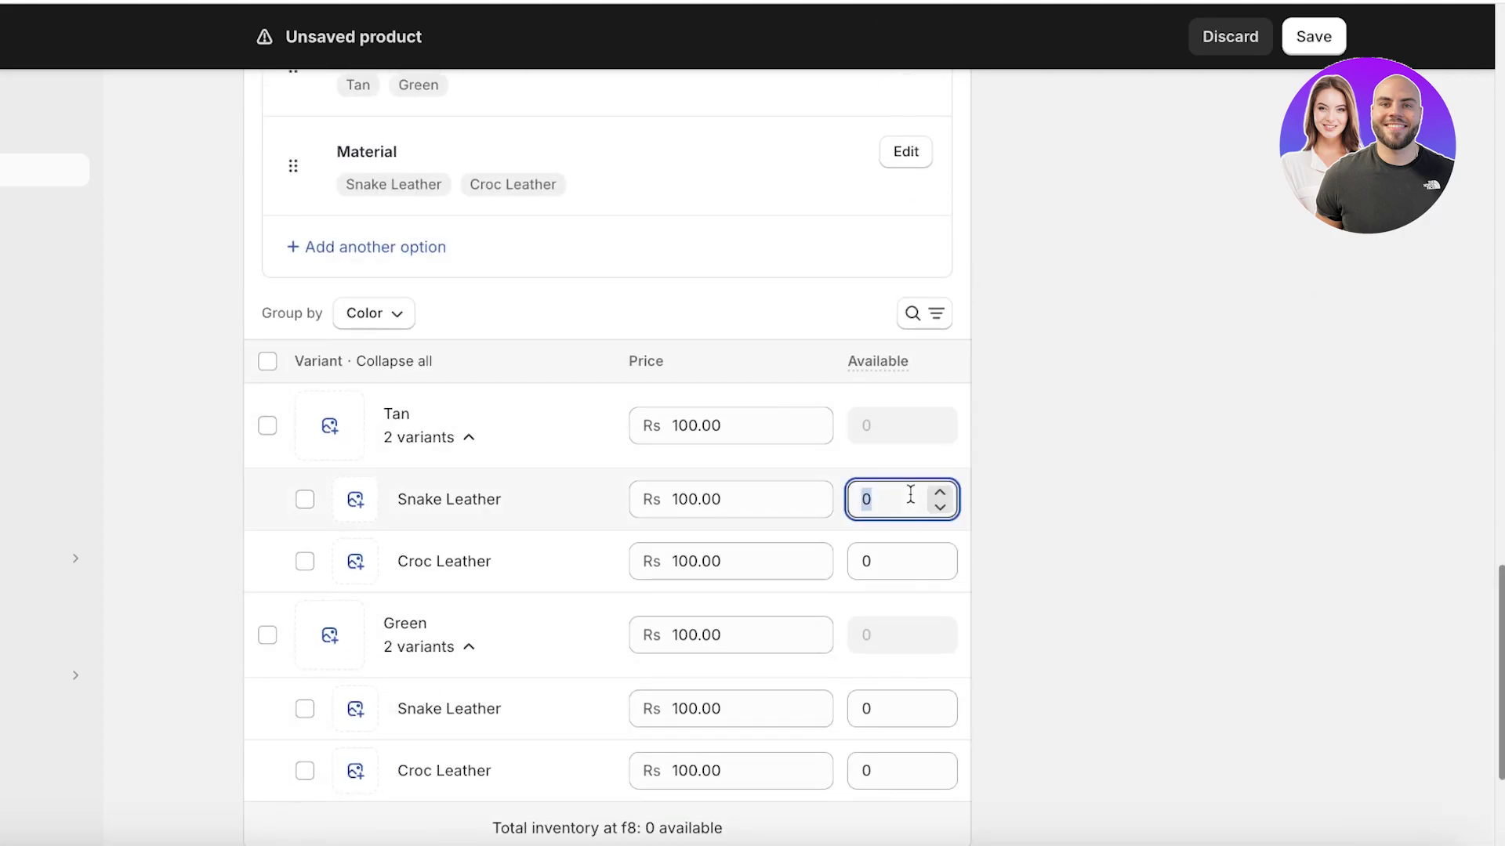
type("500")
left_click(922, 557)
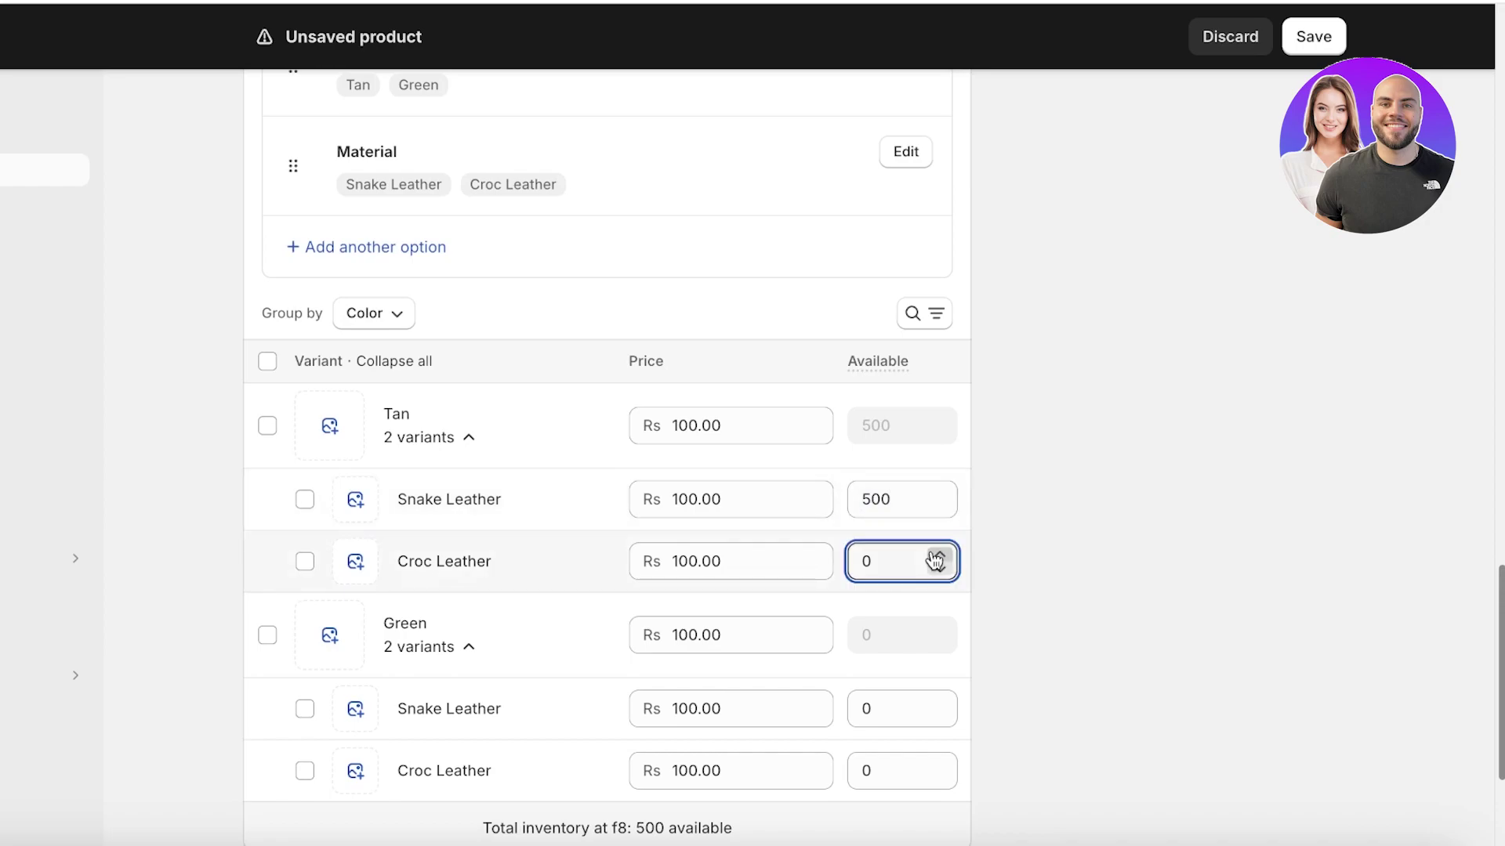
type("1")
double_click(923, 557)
type("500")
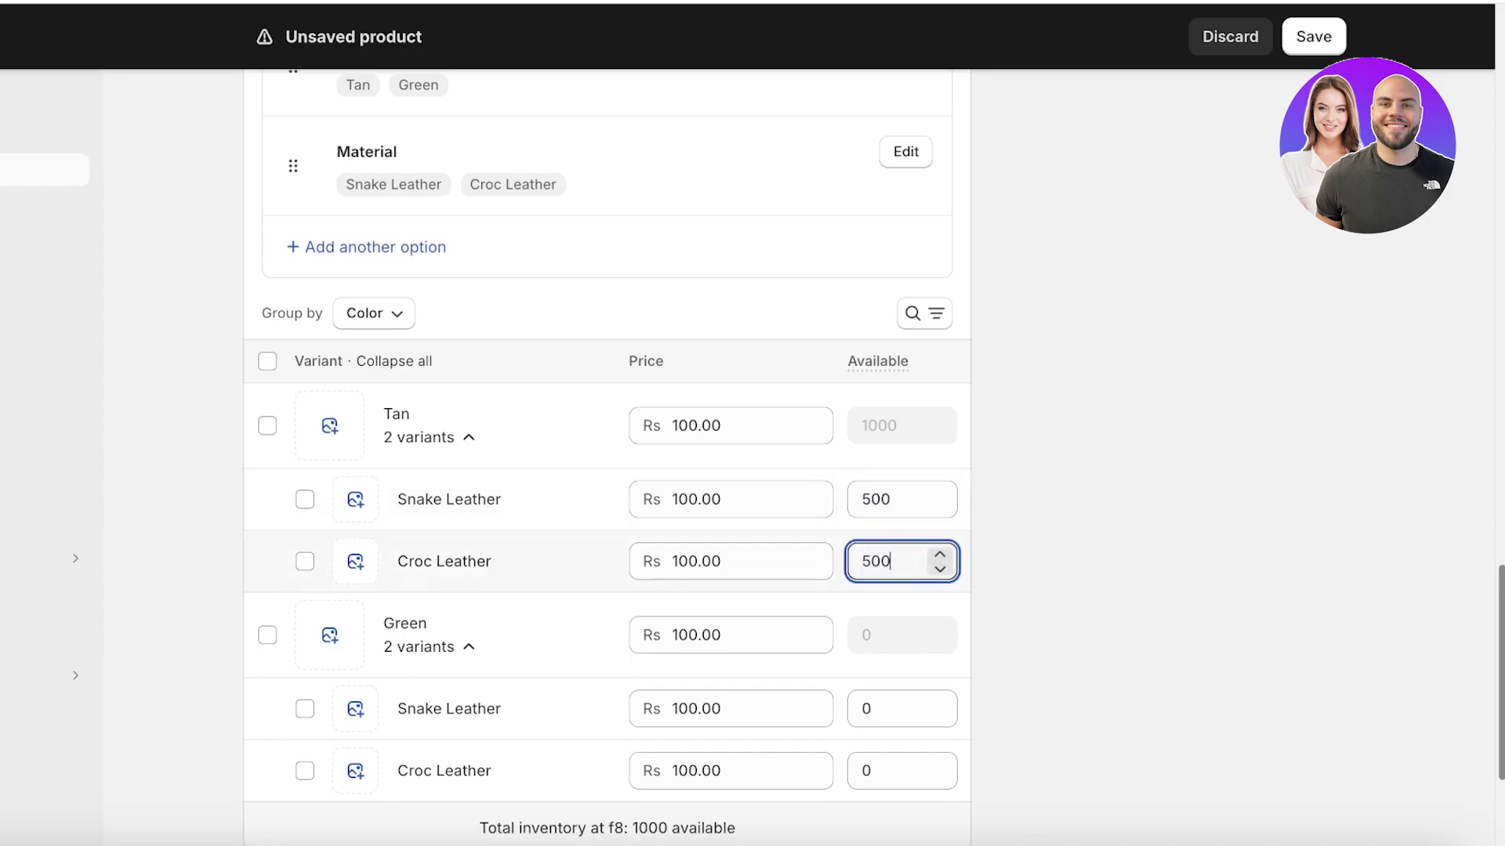
- Set 500 available units for the Green Snake Leather and Green Croc Leather variants
left_click(904, 707)
type("500")
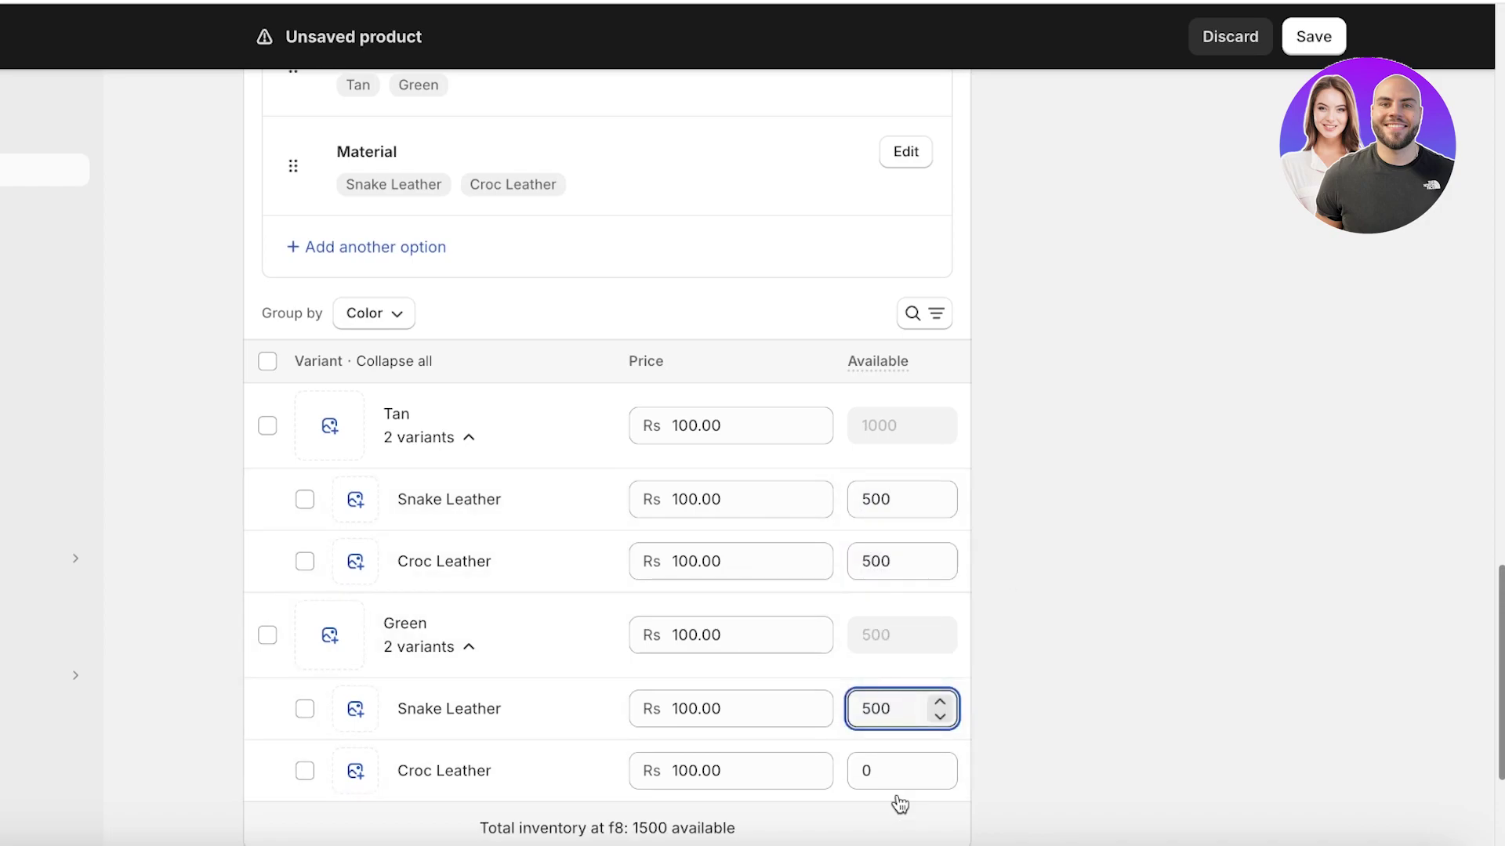
left_click(897, 798)
left_click(892, 782)
left_click(888, 772)
type("500")
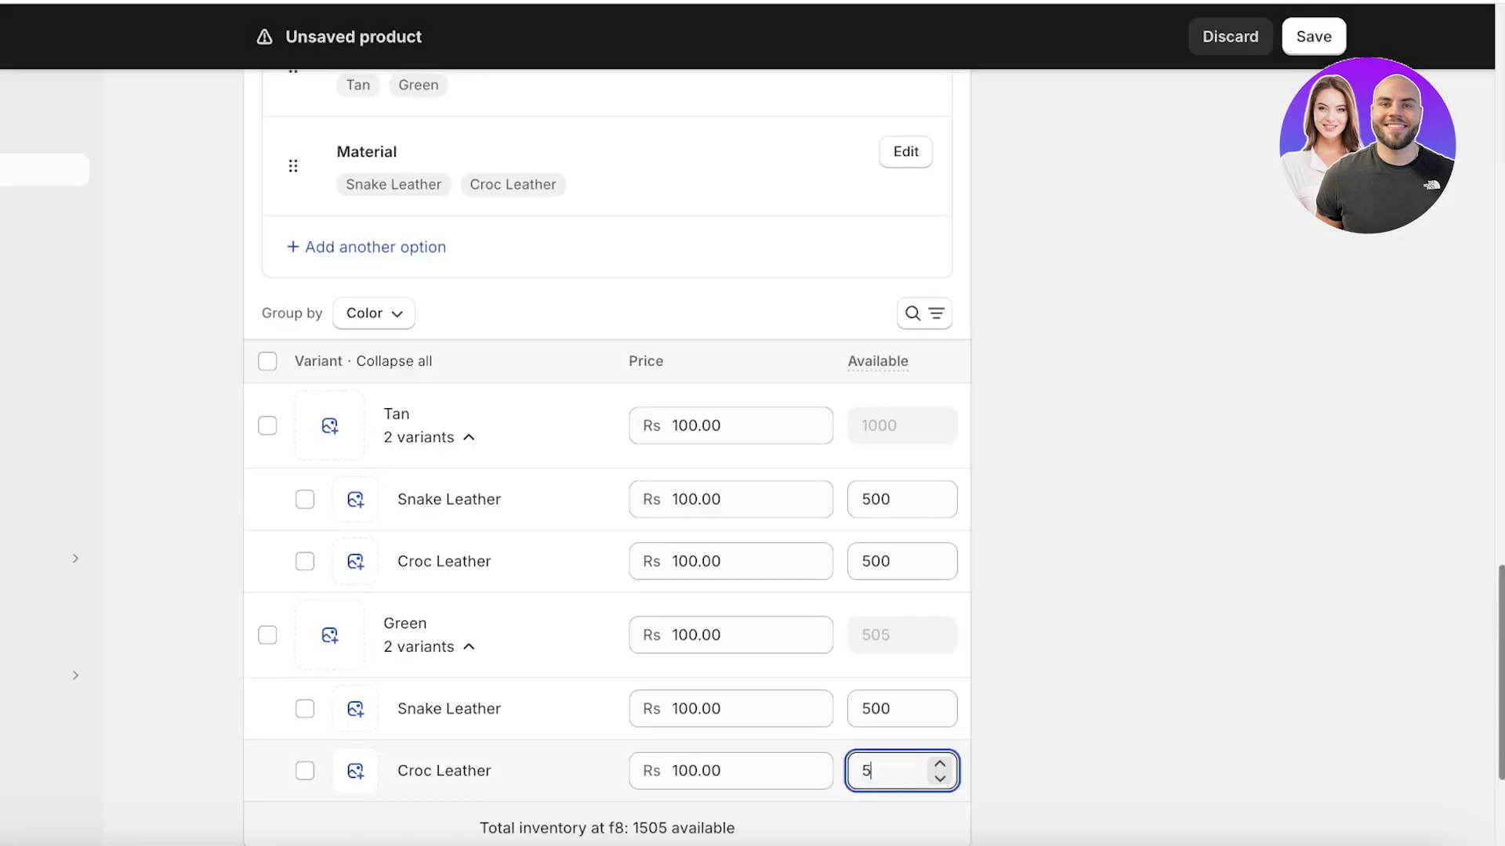
left_click(1426, 390)
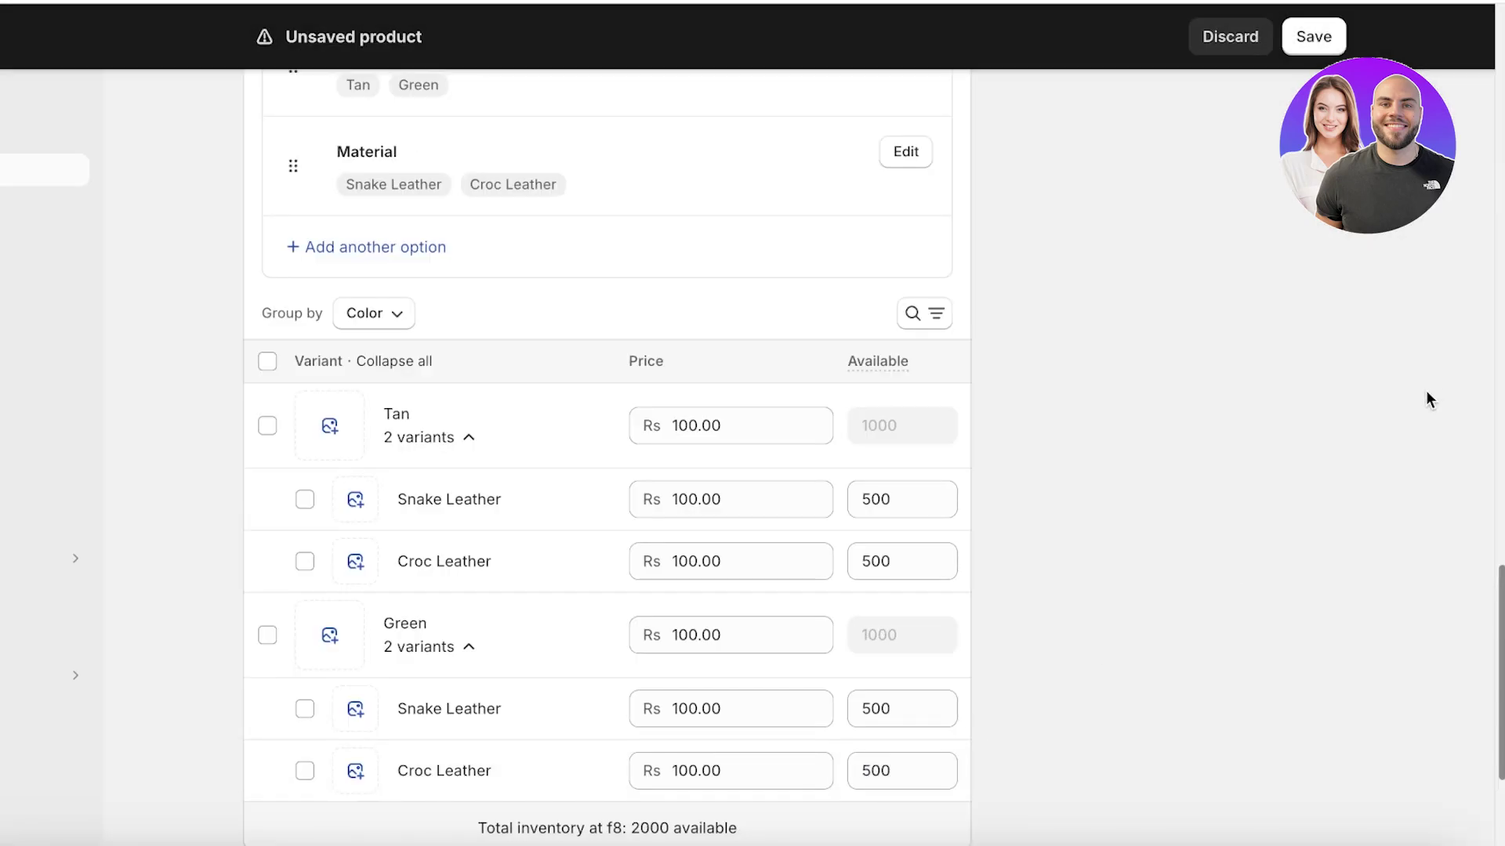
scroll(1243, 391, "down", 3)
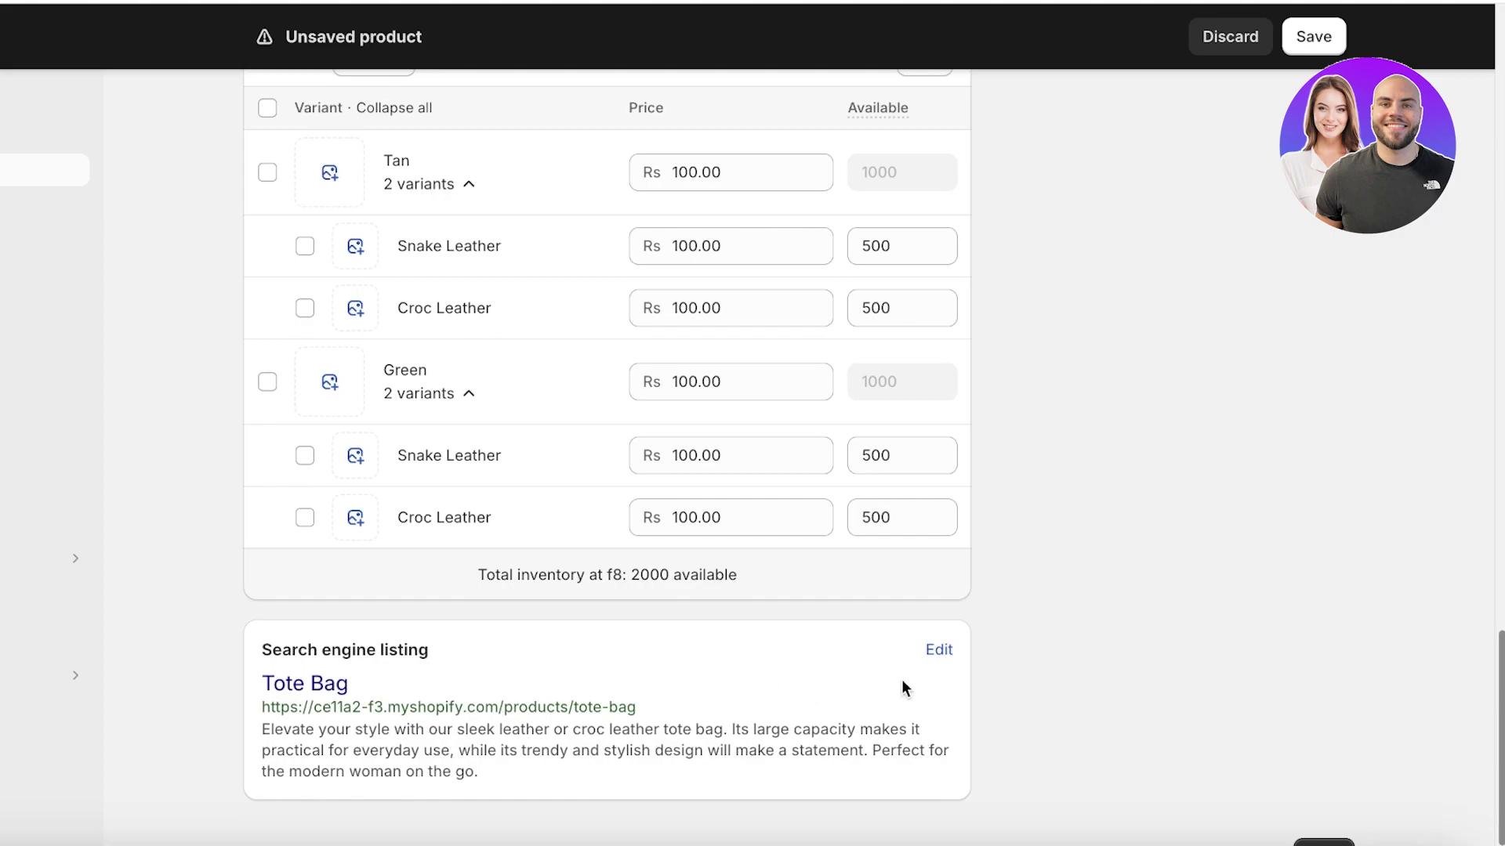
- Change the search listing page title to 'Buy tote bags now 50% OFF' and save the product
left_click(944, 648)
scroll(947, 648, "down", 5)
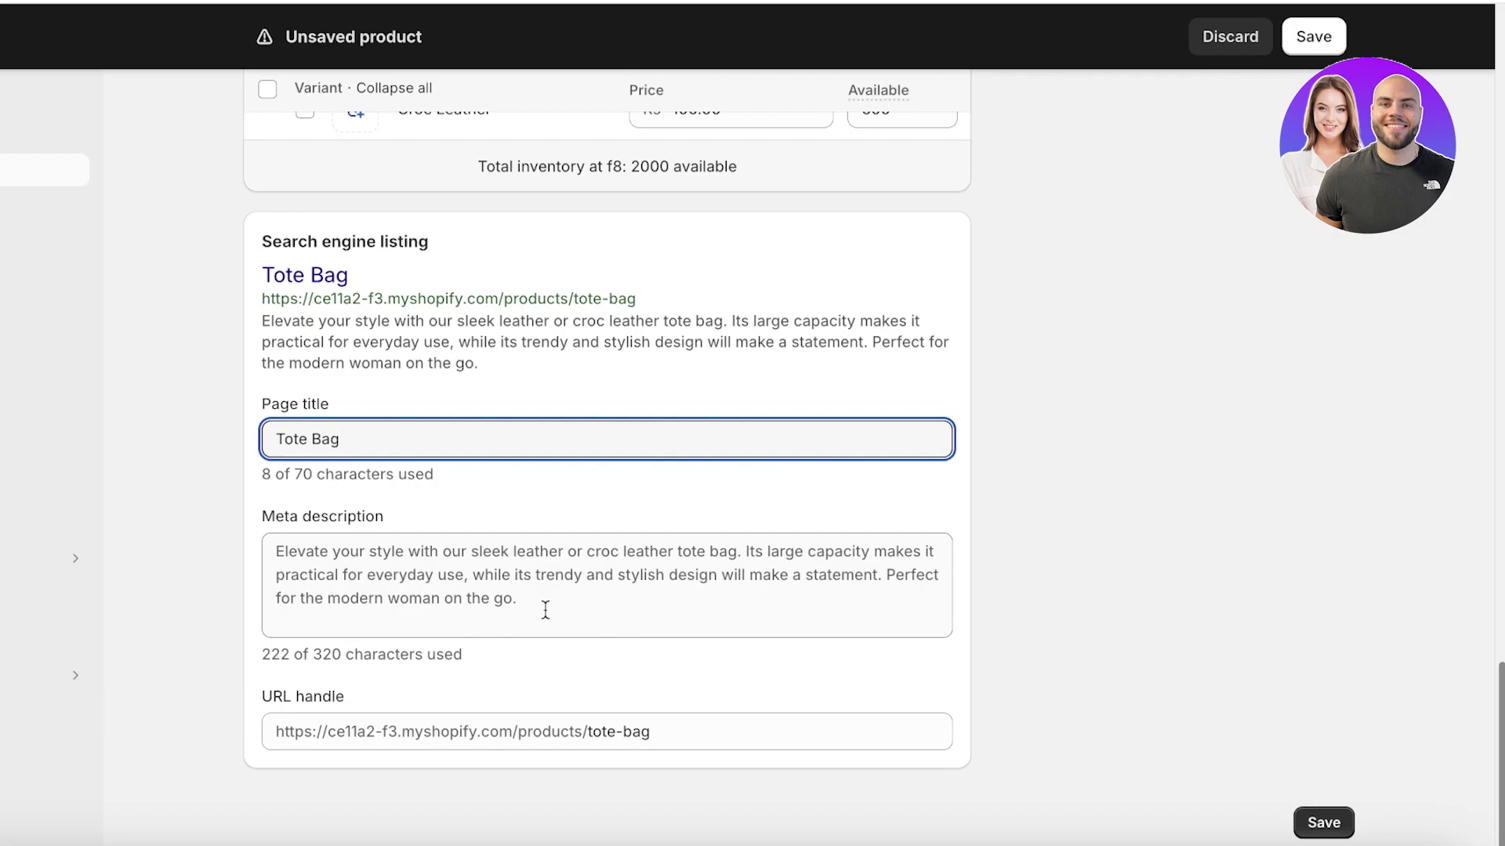
left_click(668, 722)
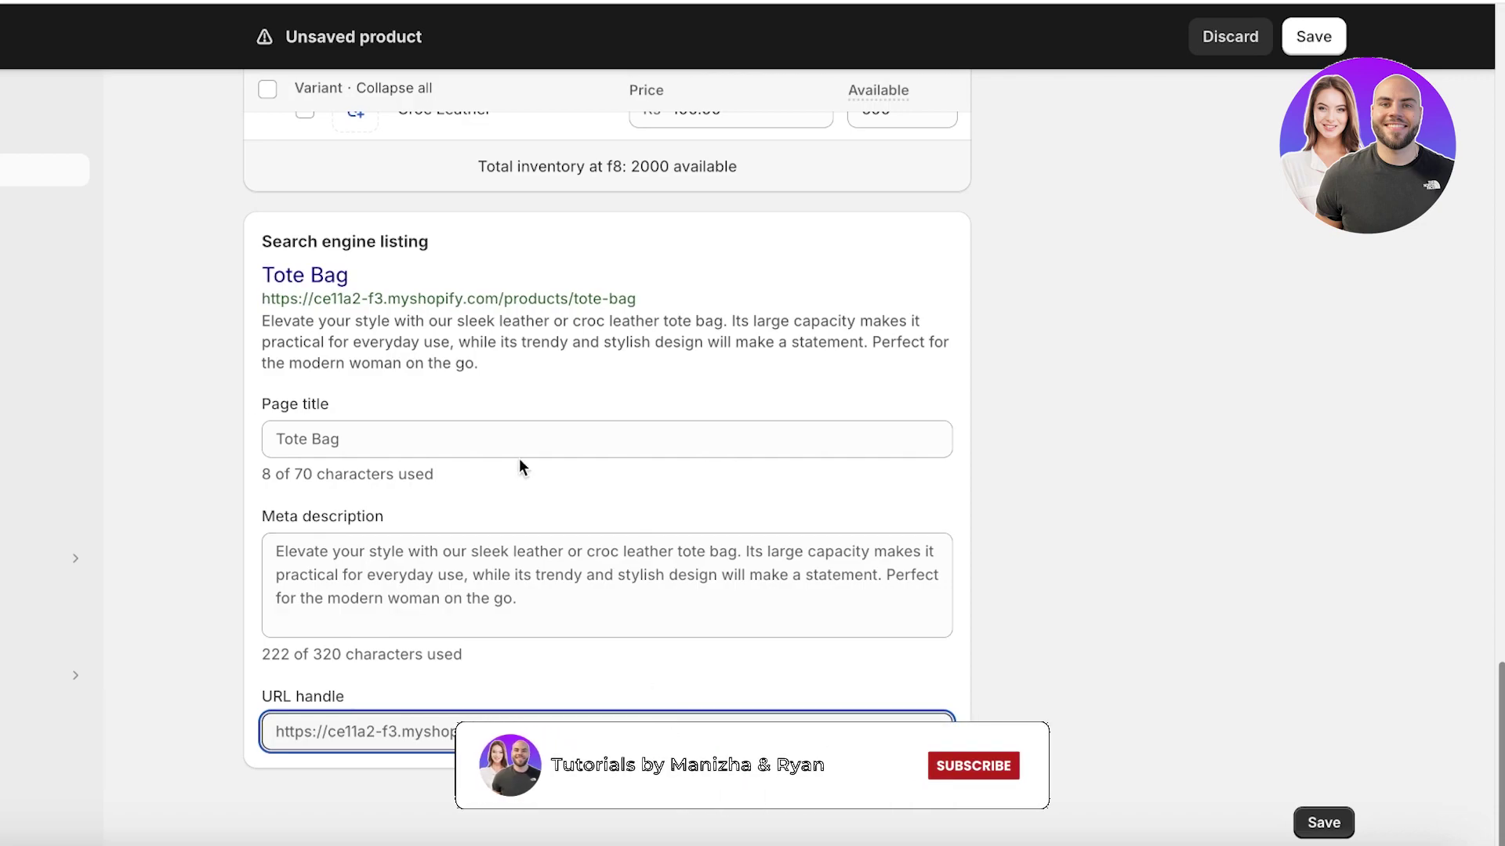
left_click(269, 446)
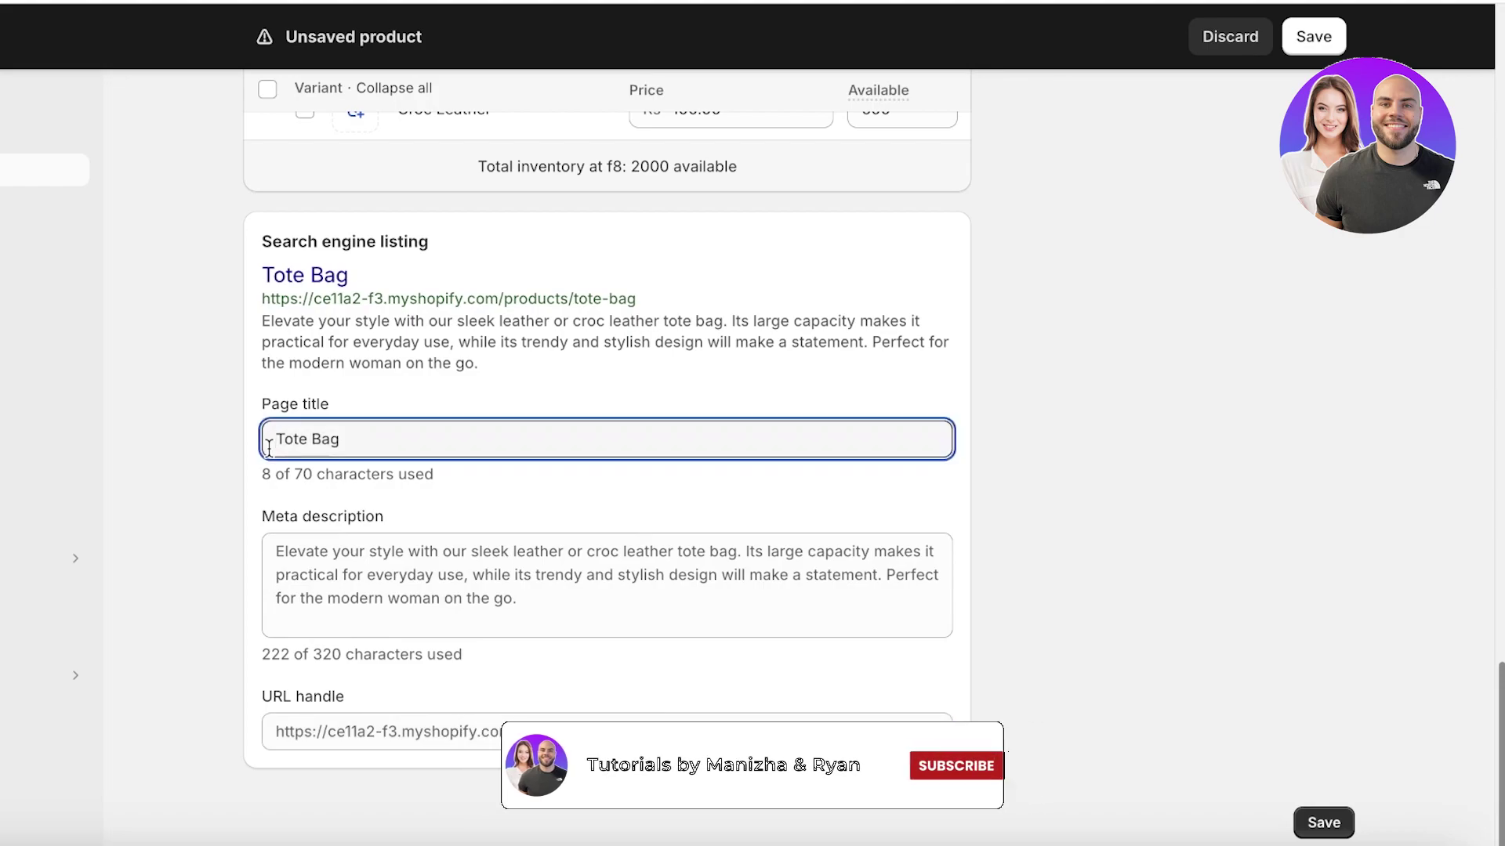
type("Buy")
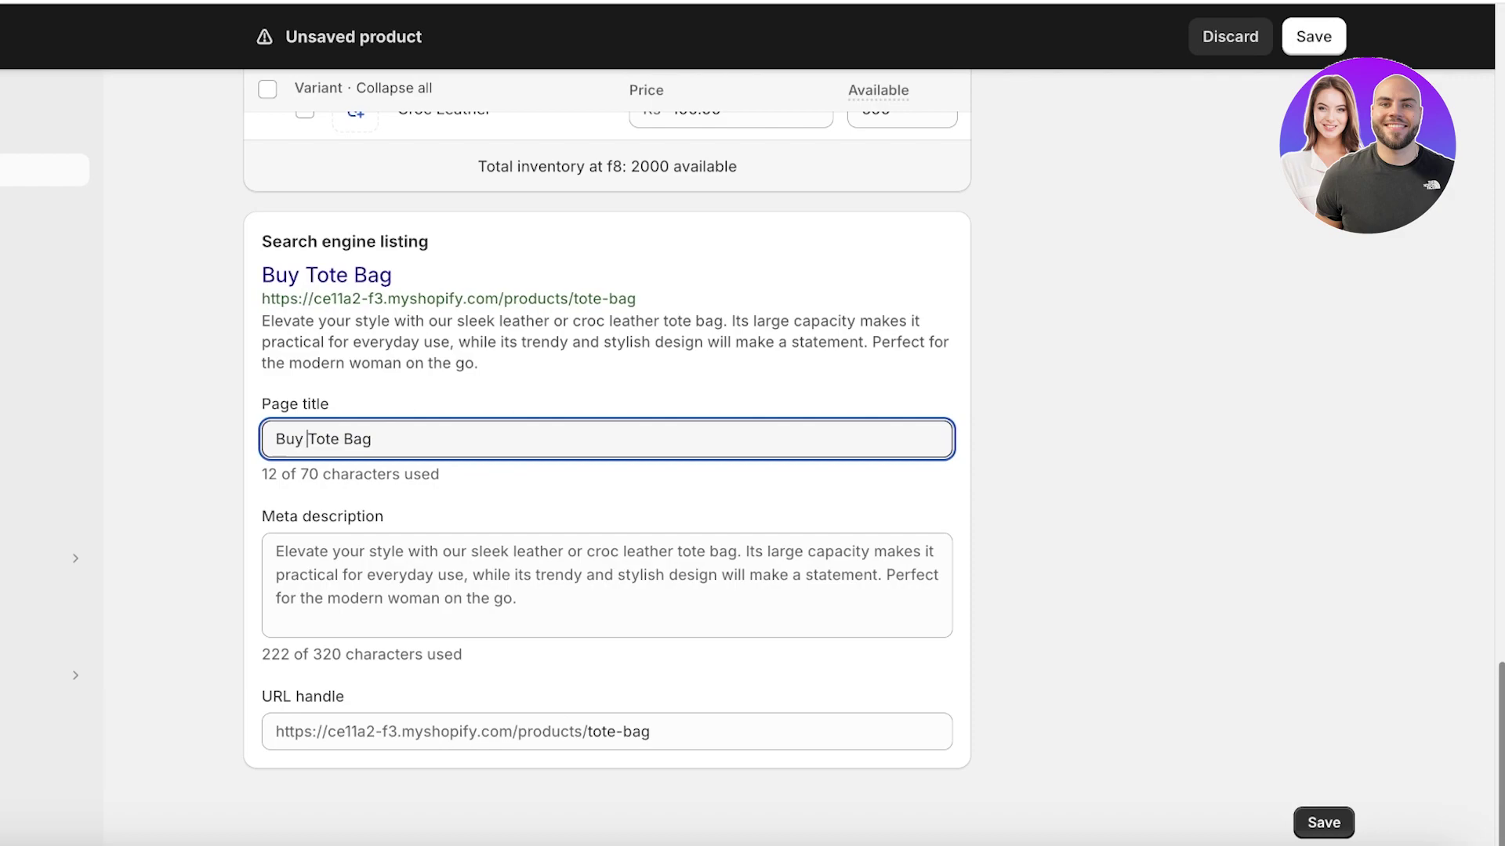
key("shift+End")
type("tote bags no")
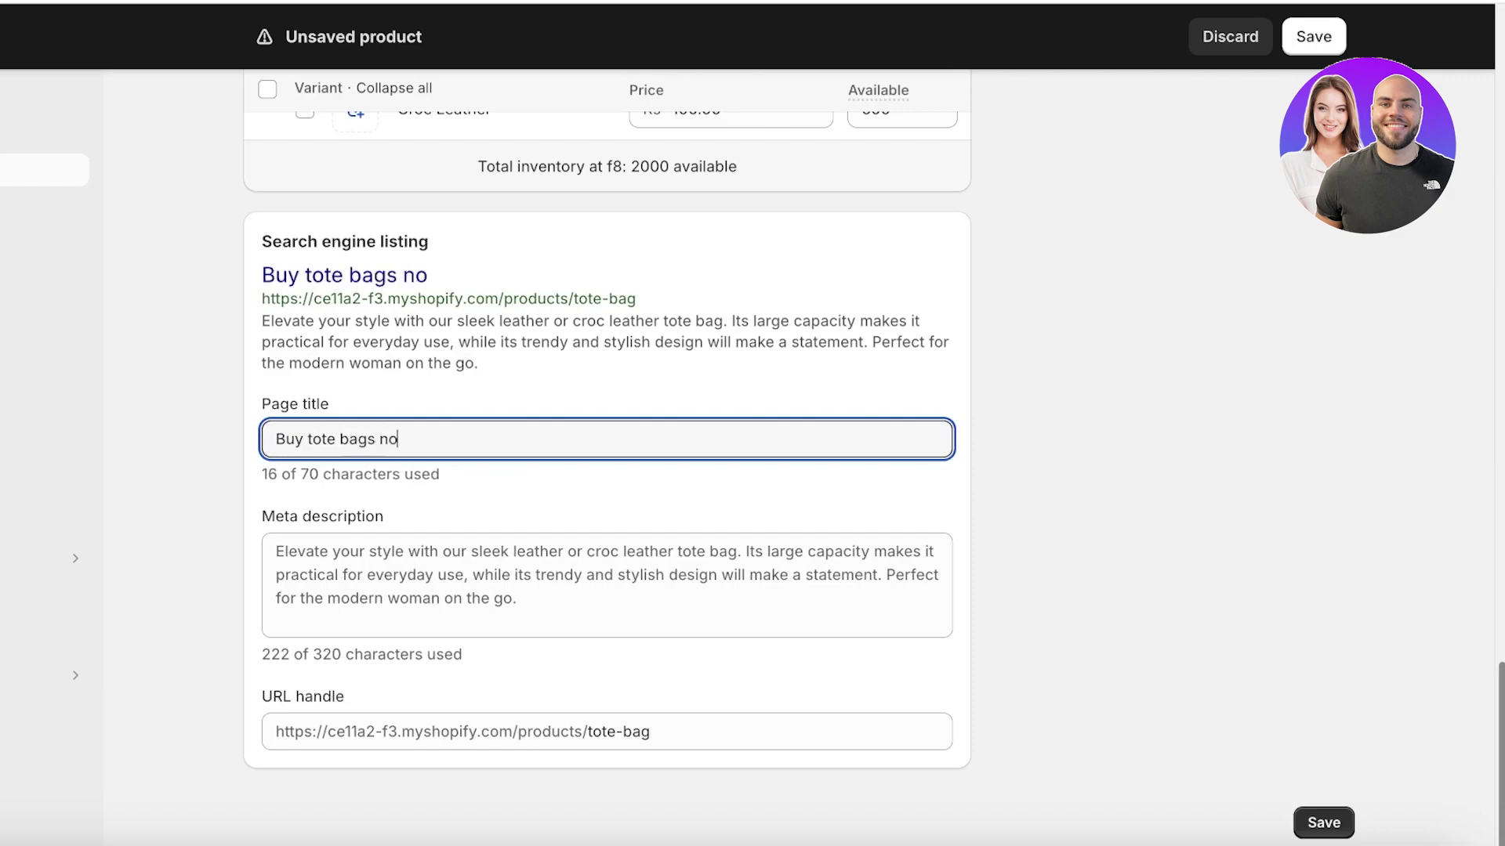
type("w 50% o")
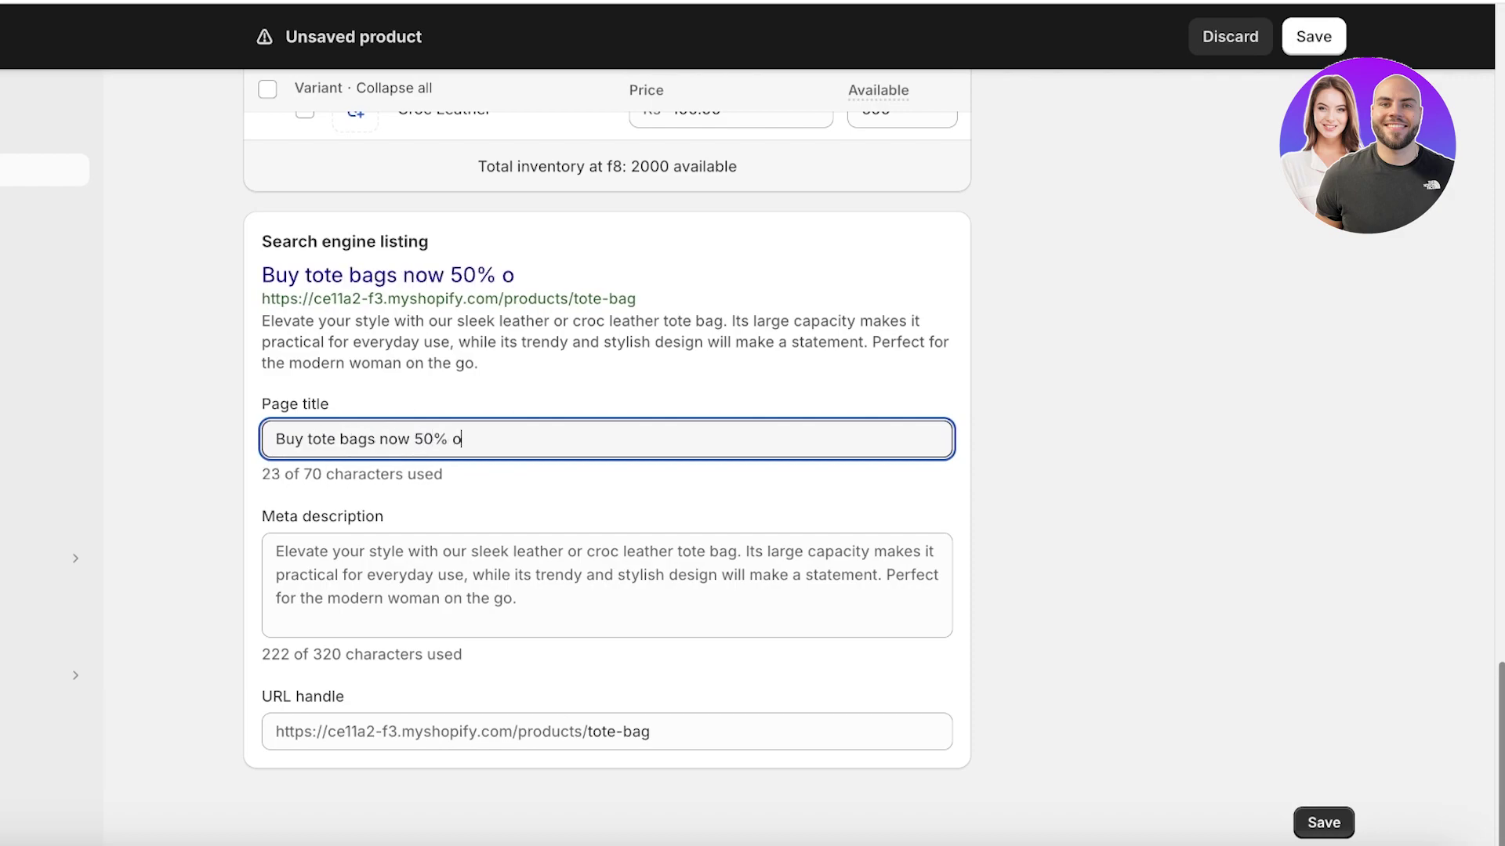
type("FF")
left_click(1325, 823)
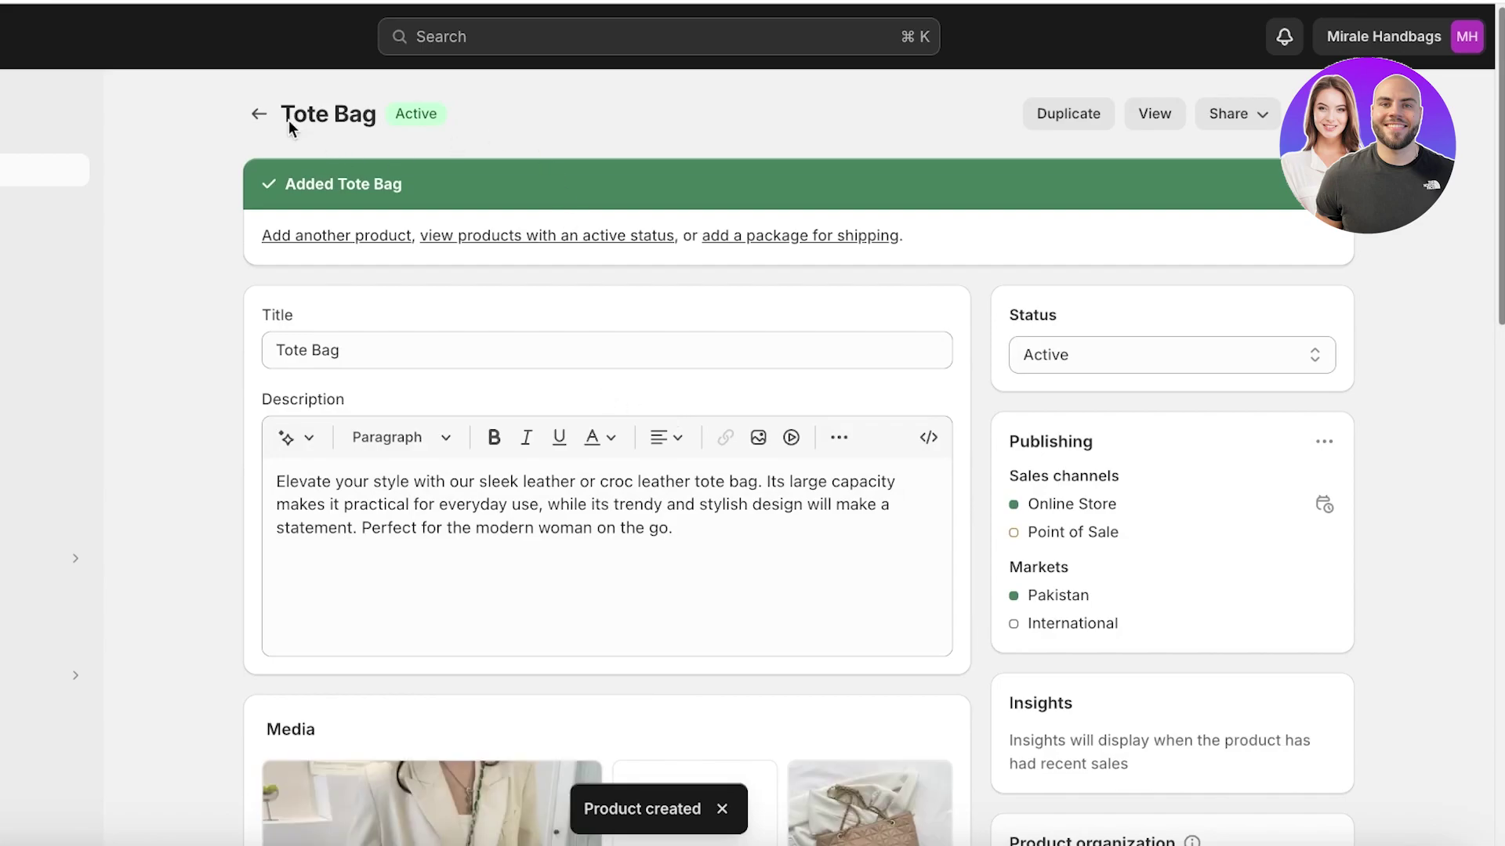
- Return to the Products list, where Tote Bag shows 2,000 in stock across 4 variants
scroll(270, 155, "down", 5)
scroll(344, 345, "up", 5)
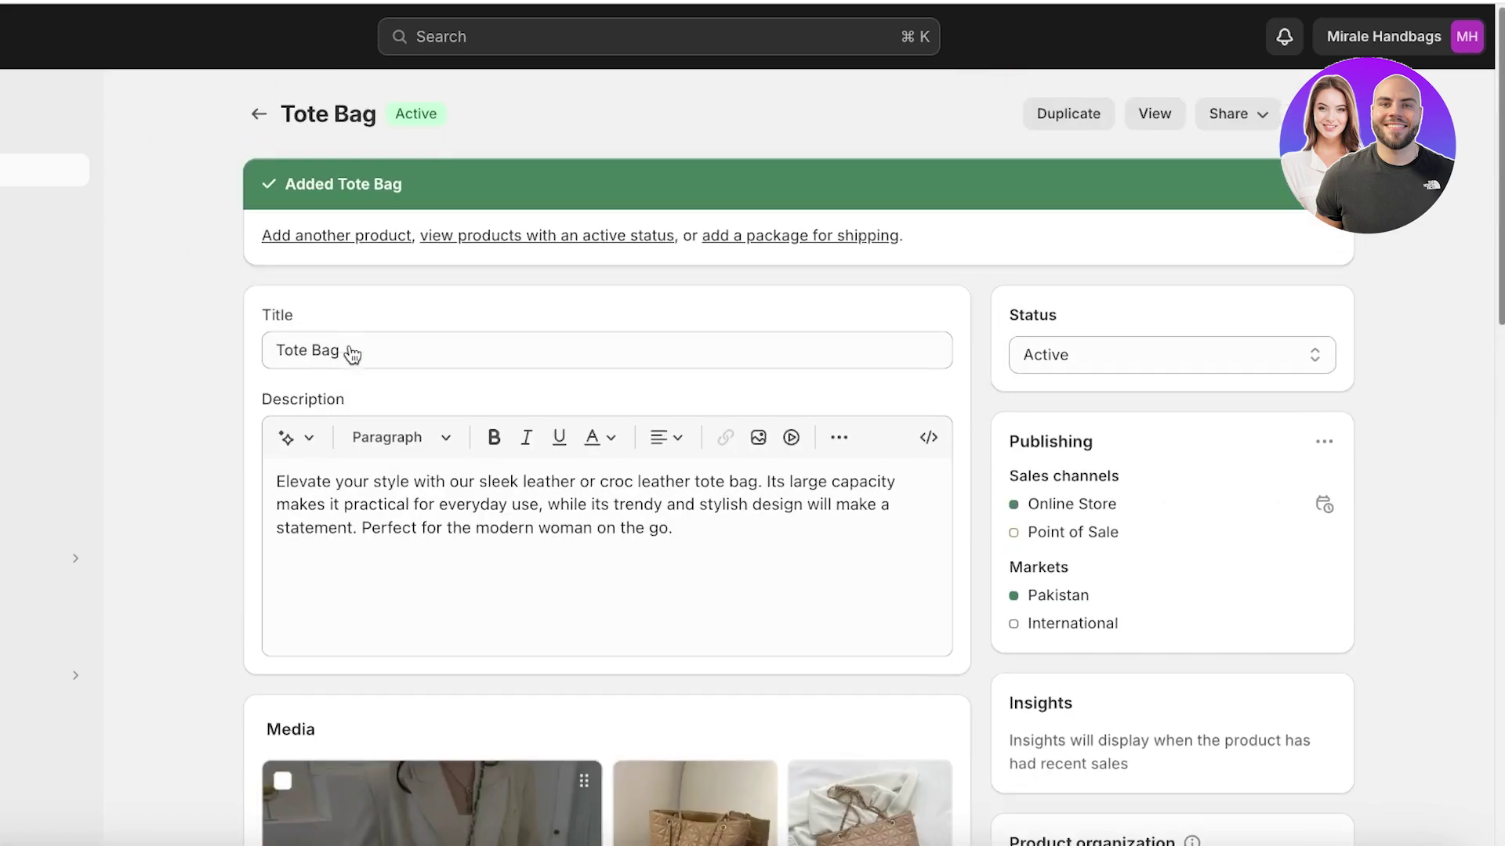
left_click(253, 116)
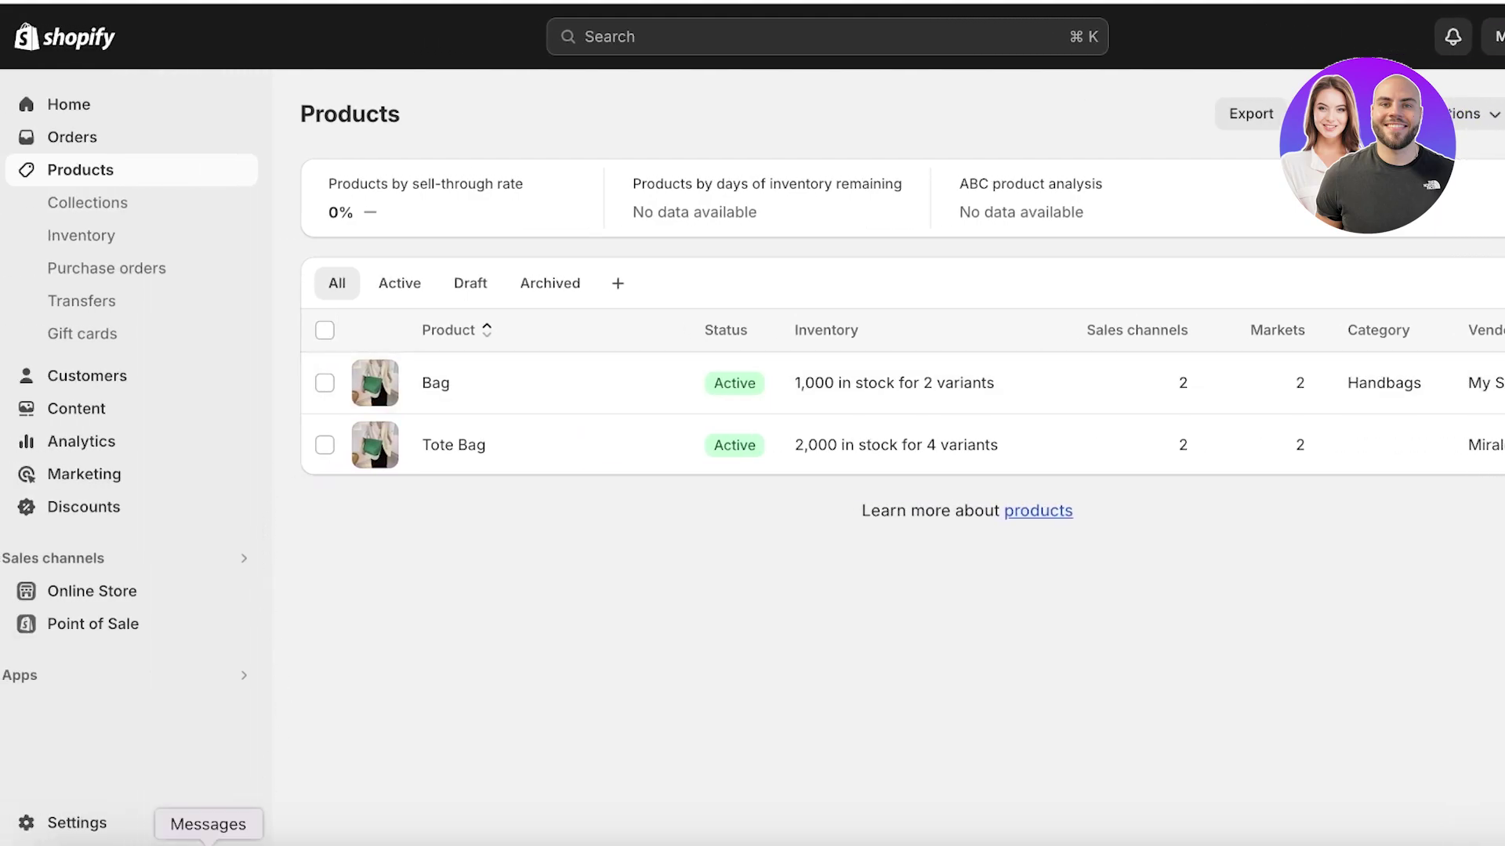
- Open the Variants metafield definitions under Settings › Custom data
left_click(33, 835)
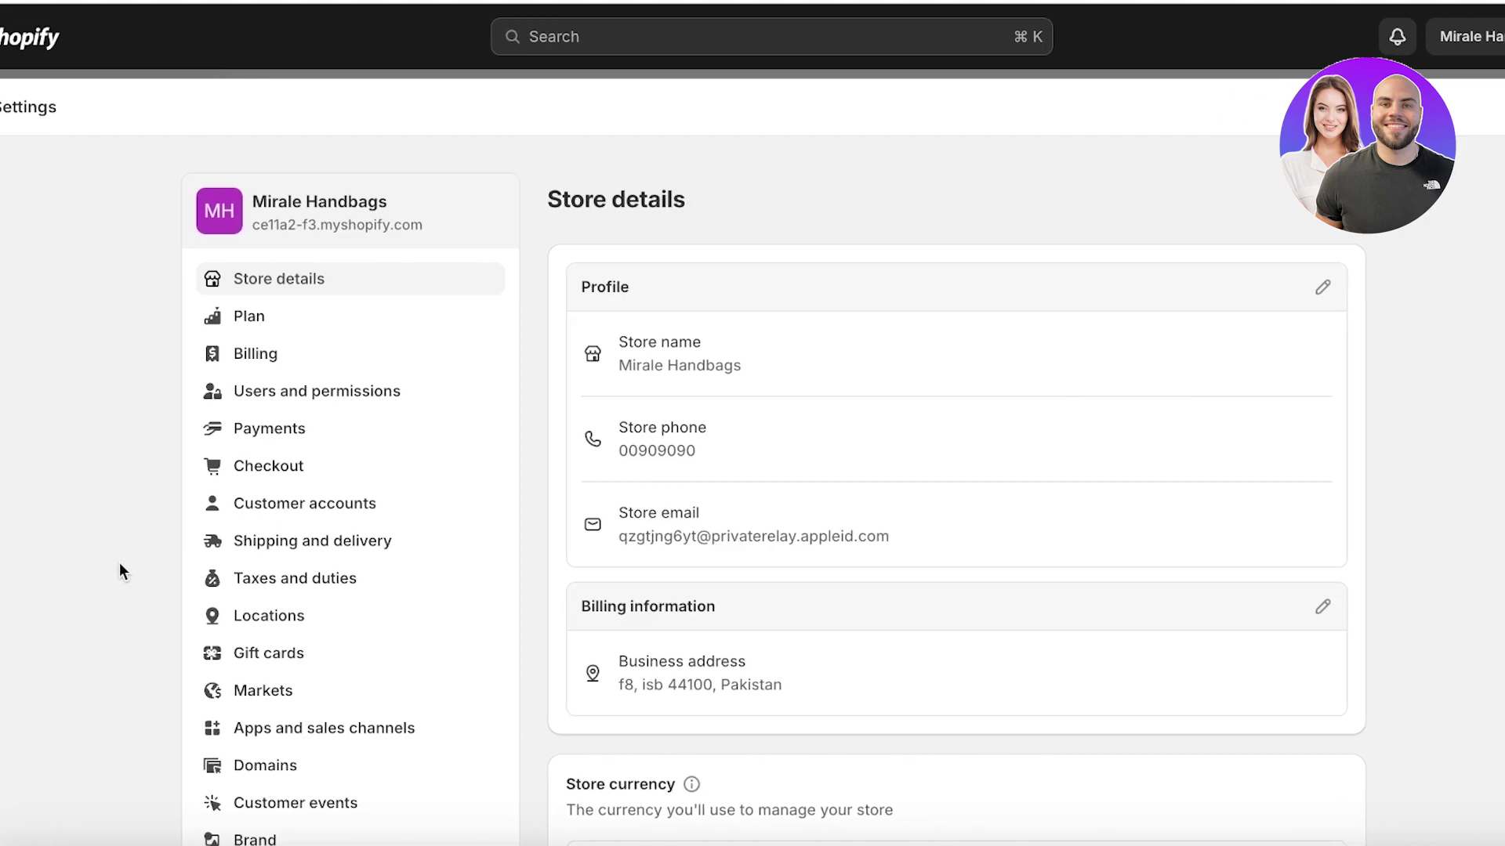
scroll(328, 222, "down", 7)
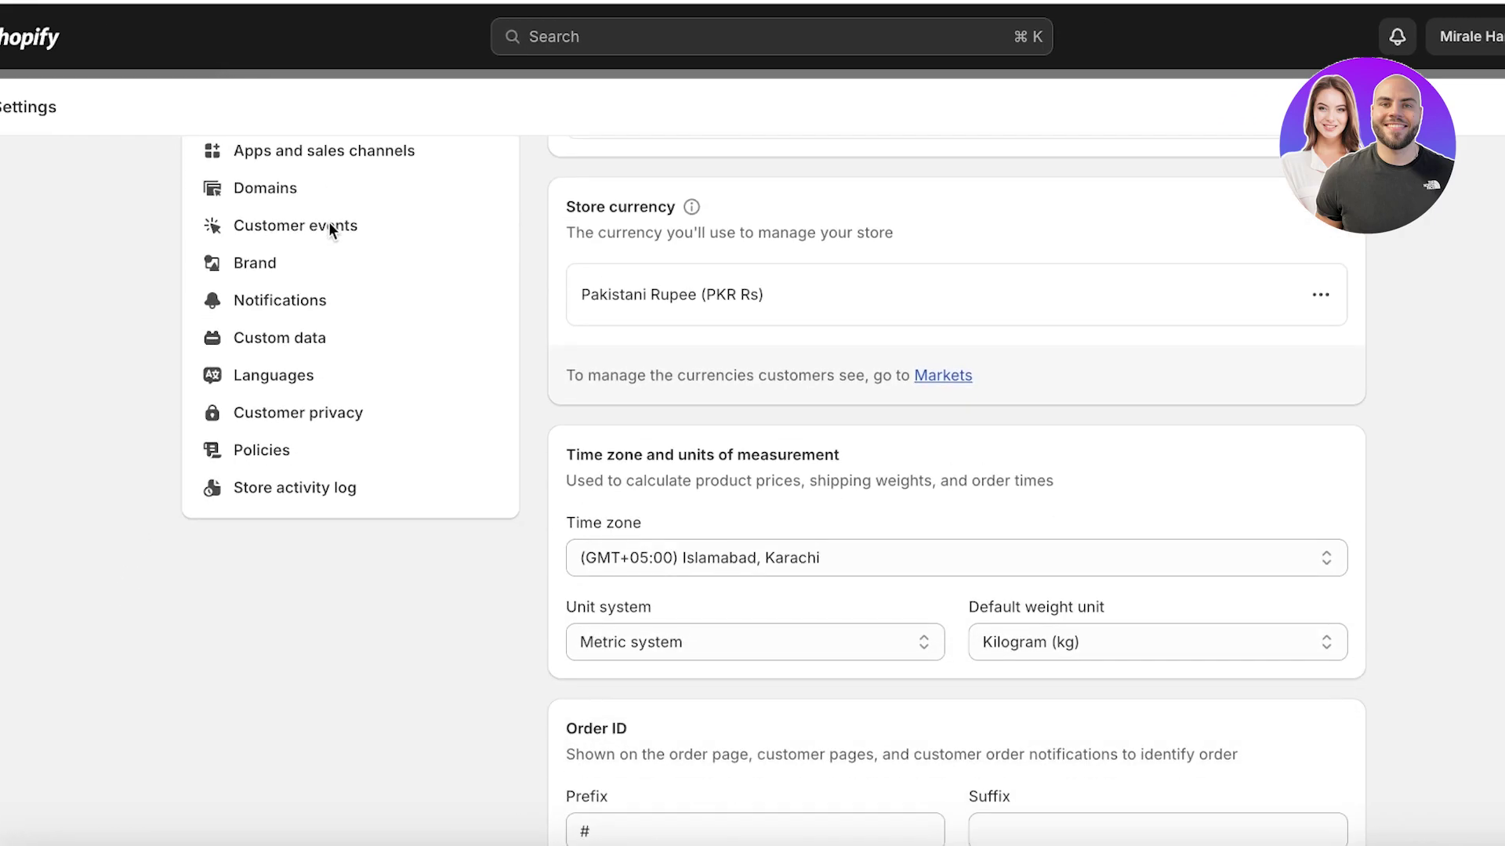
scroll(329, 226, "up", 3)
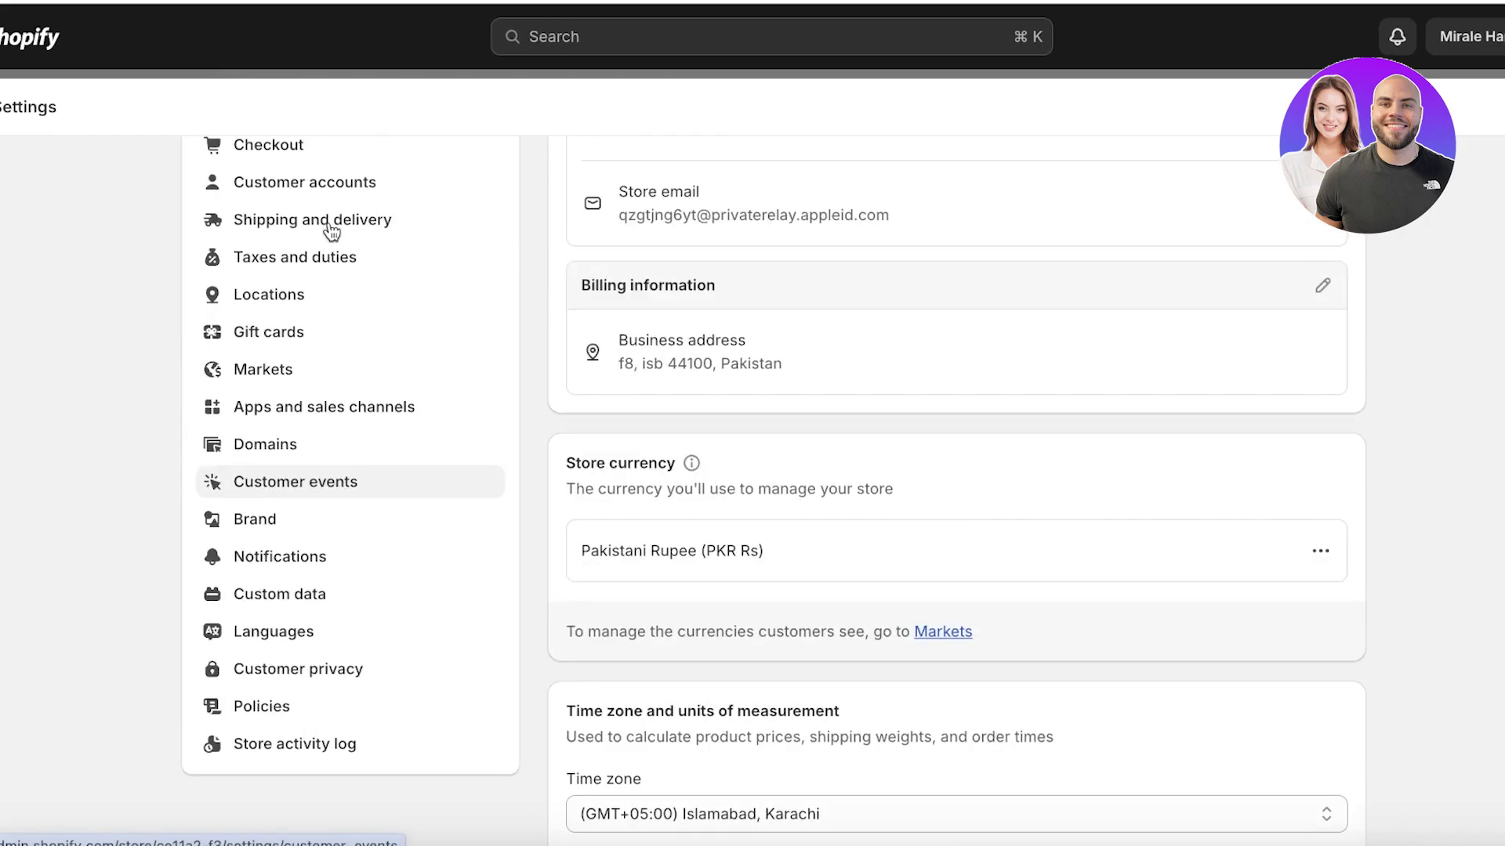
left_click(263, 597)
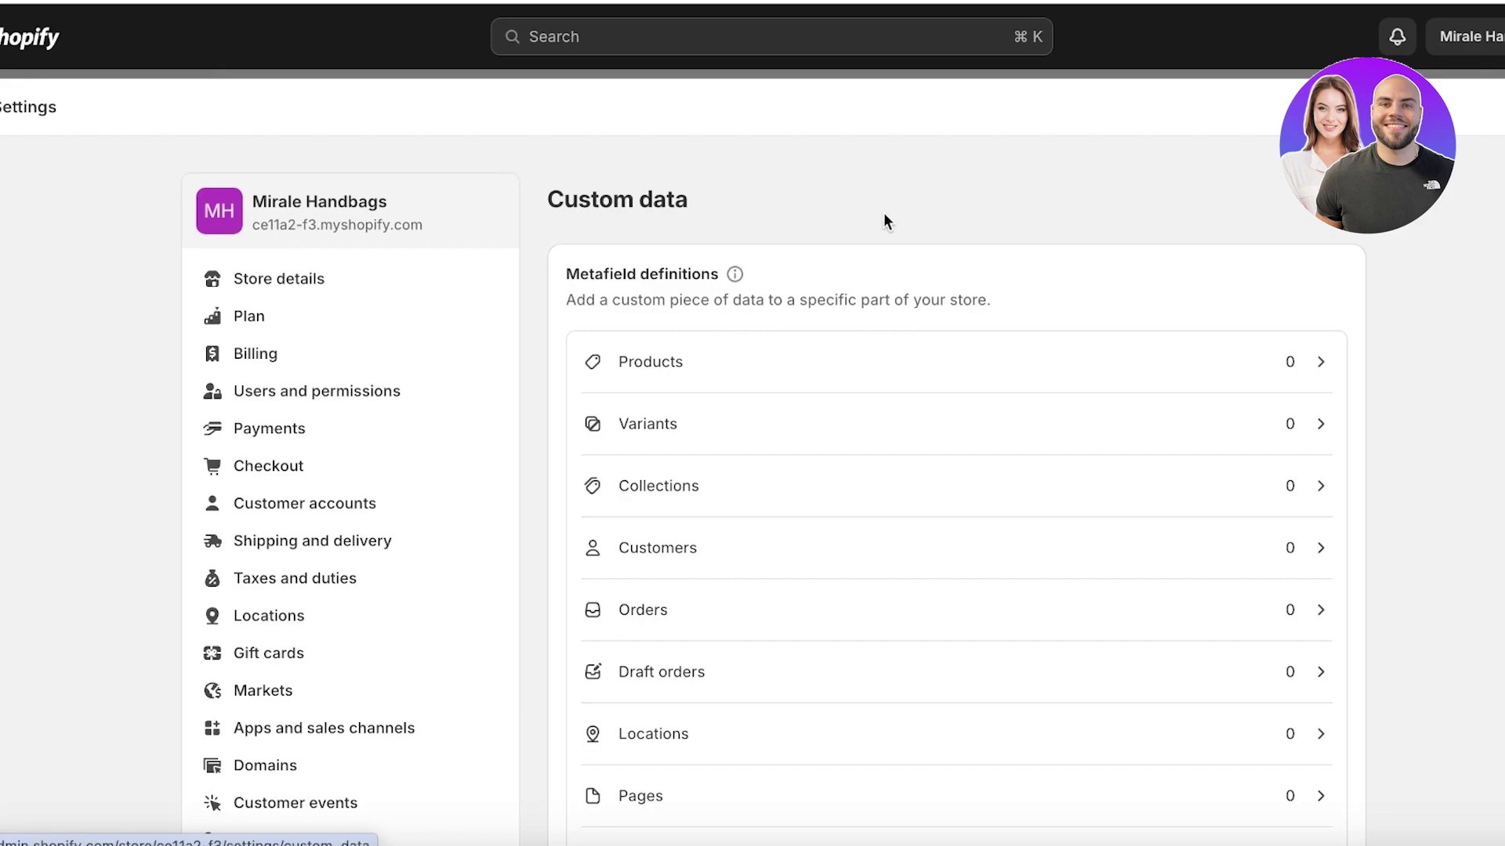
left_click(637, 441)
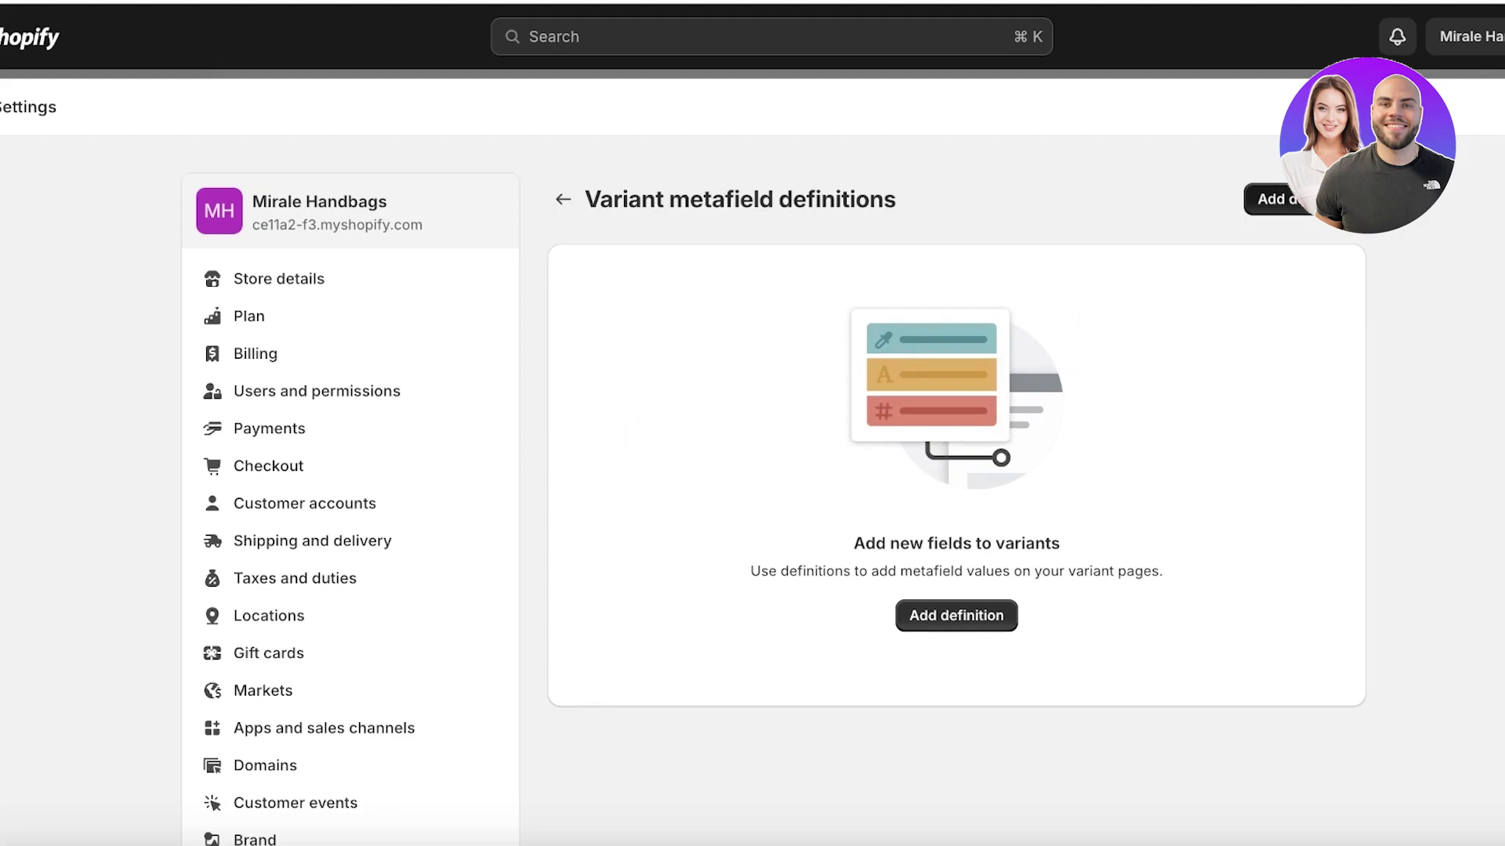
- Create a draft variant metafield definition named 'Water Bottle Holder', key custom.water_bottle_holder
left_click(1271, 199)
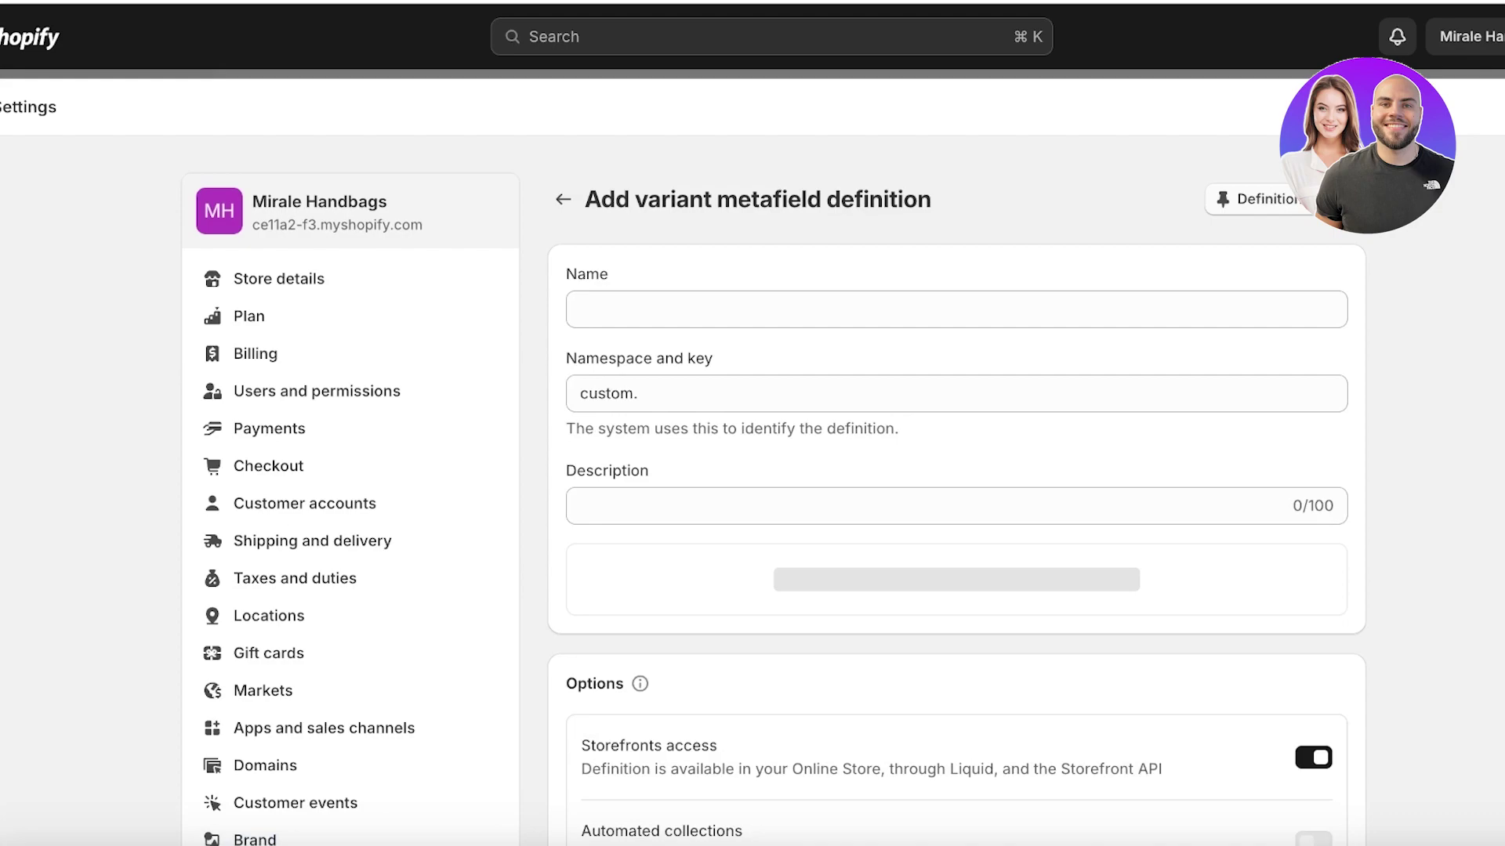
left_click(960, 322)
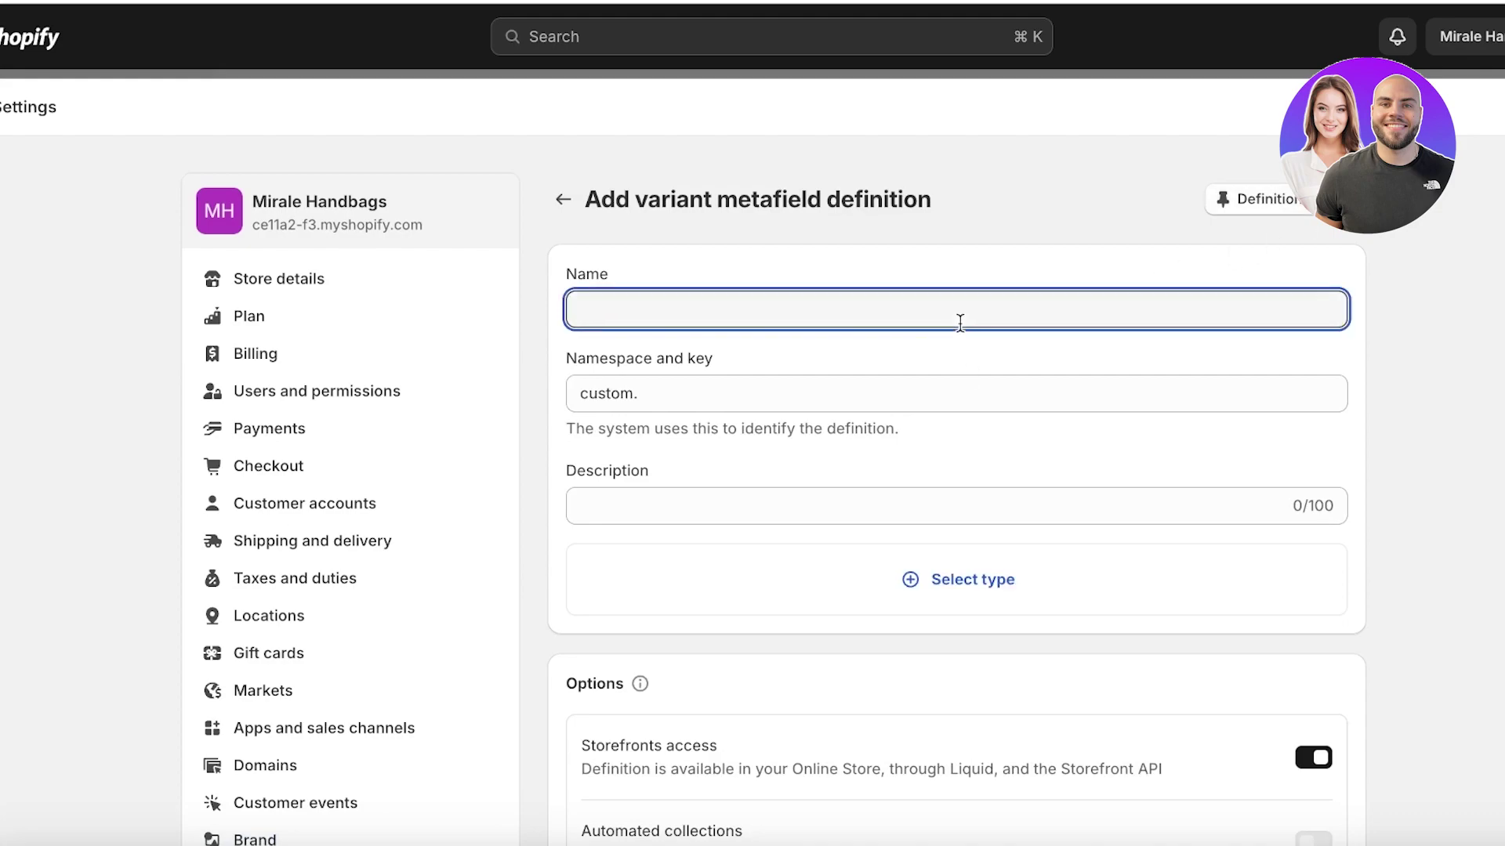
type("A")
key("BackSpace")
type("V")
key("BackSpace")
type("K")
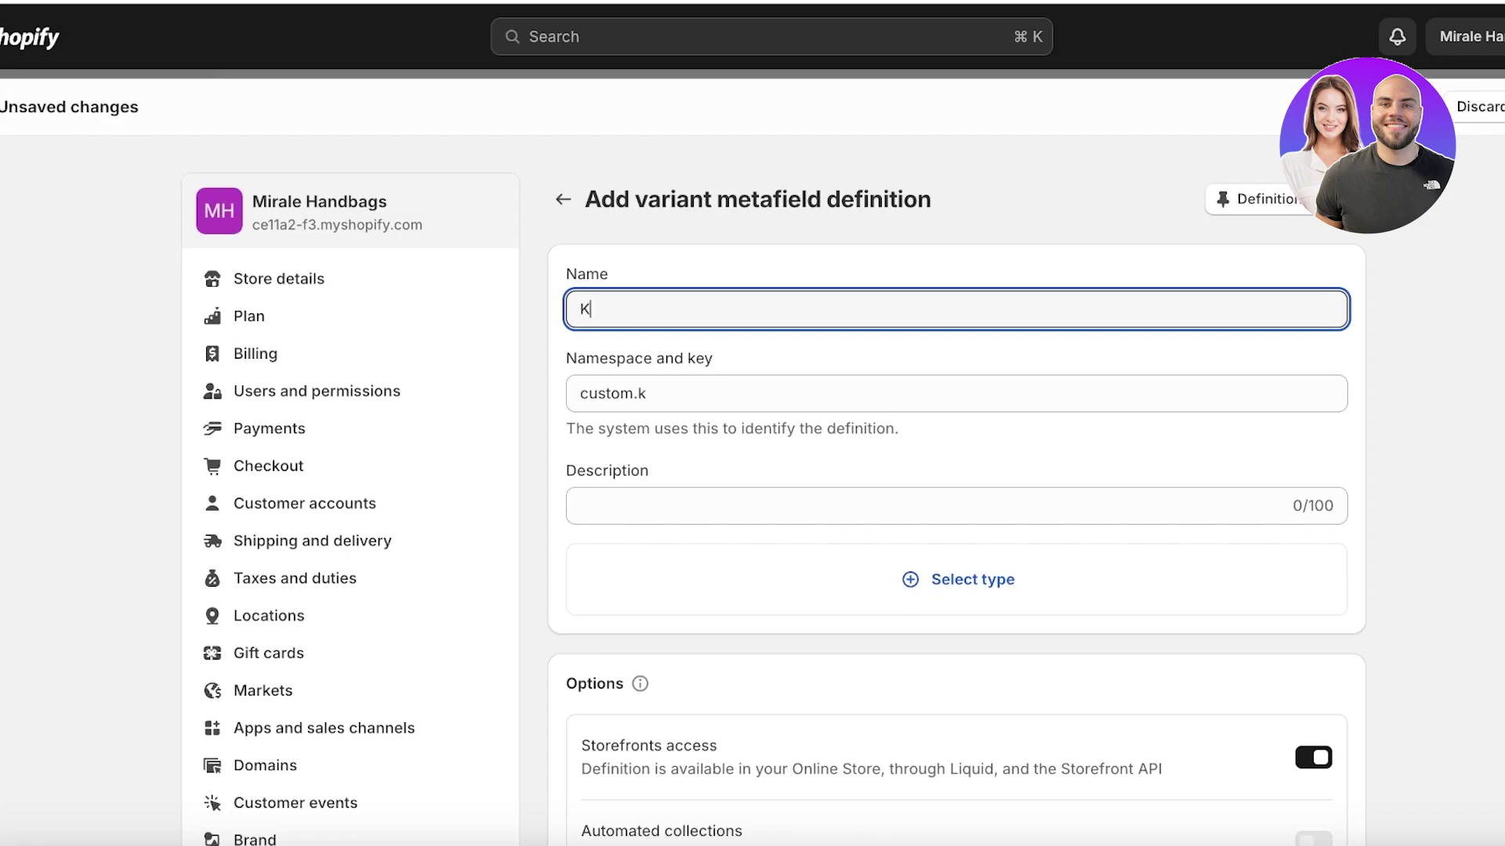
type("e")
key("BackSpace")
key("BackSpace")
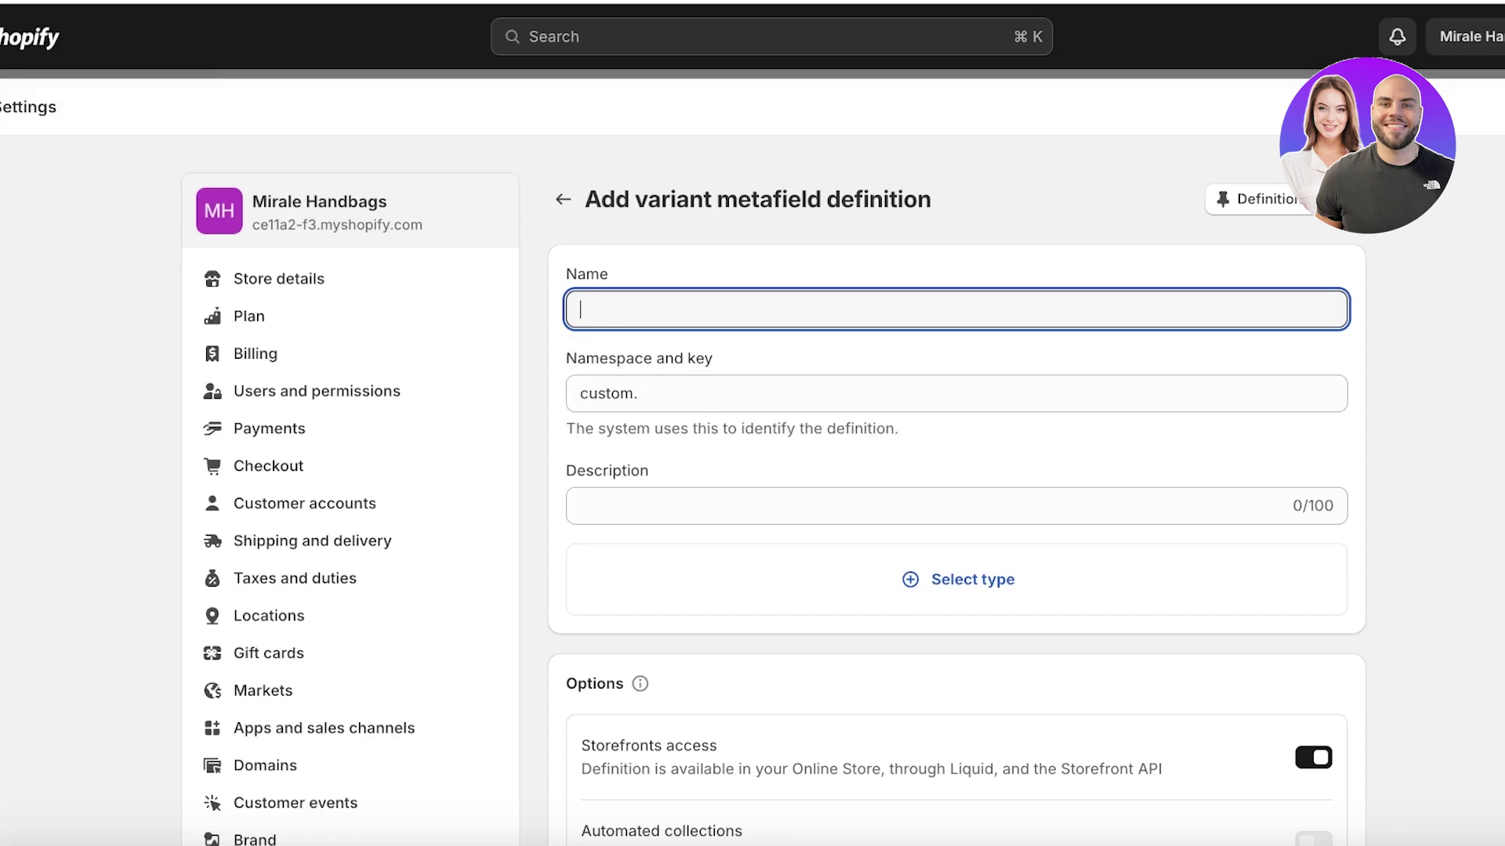
type("Water Bottle H")
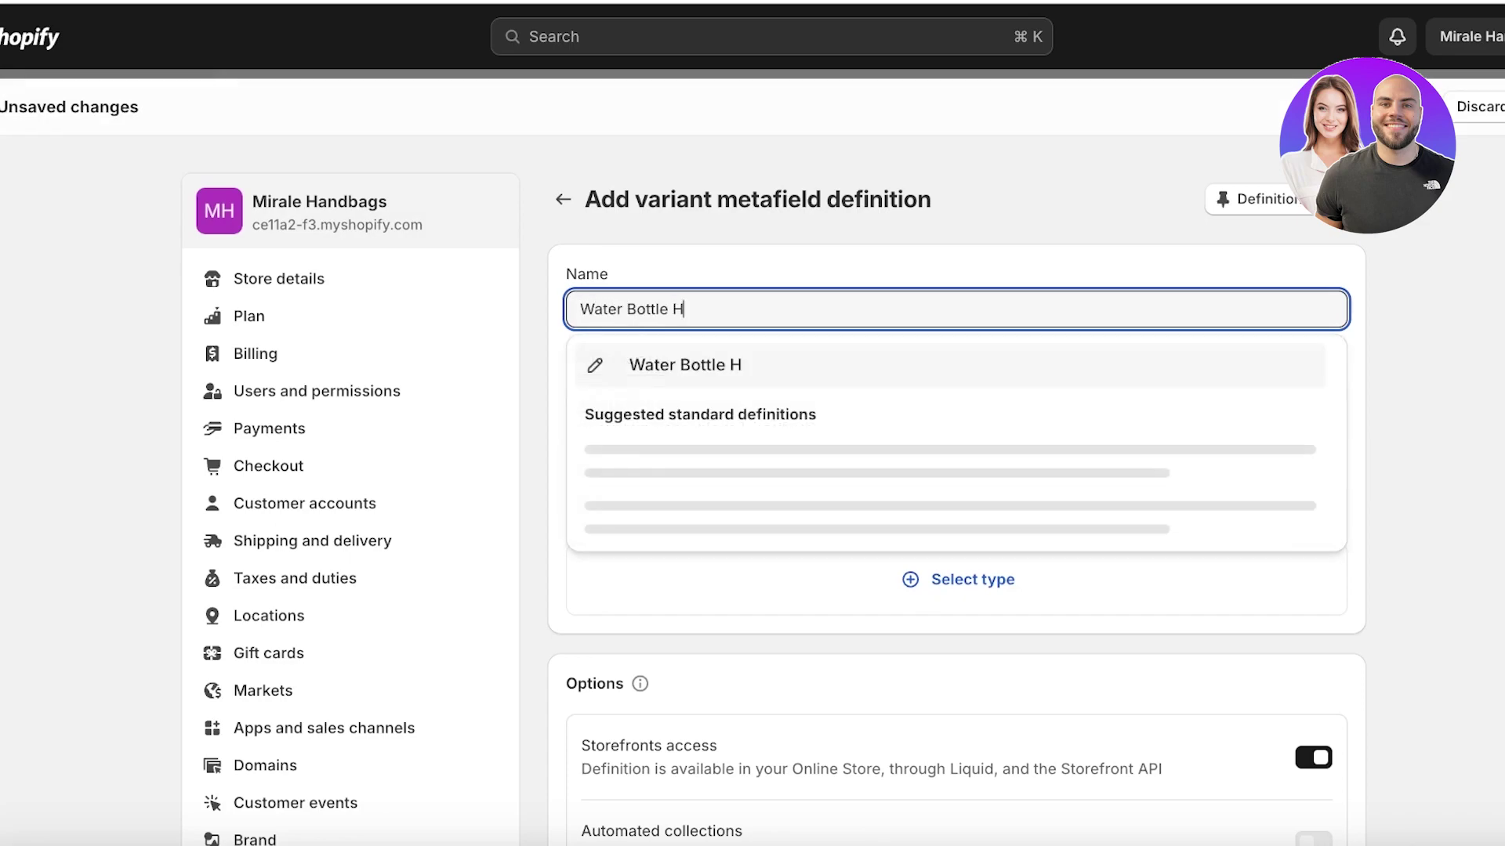
type("older")
left_click(1122, 240)
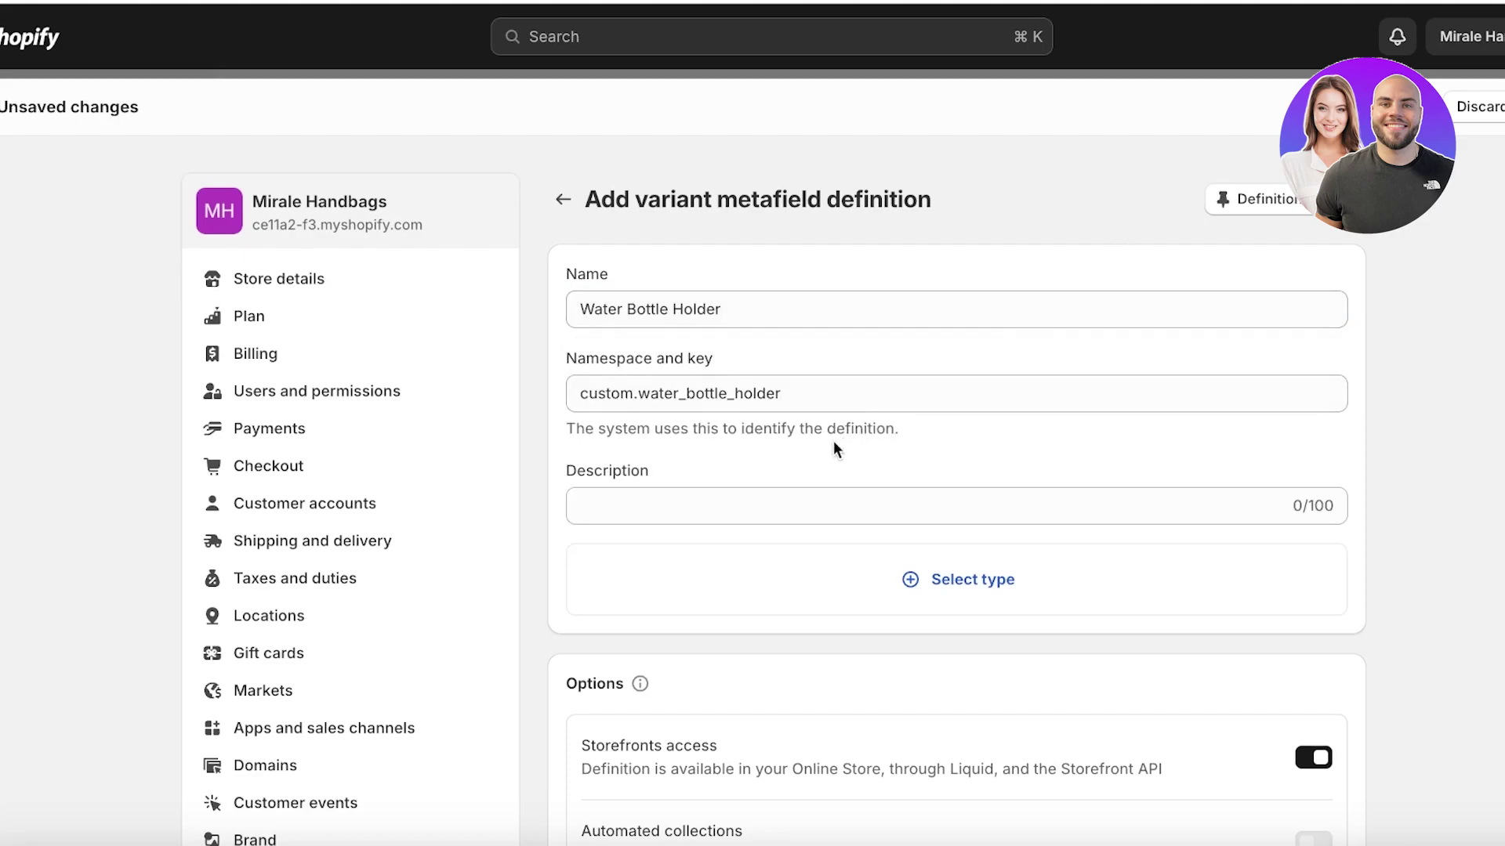
scroll(776, 488, "down", 3)
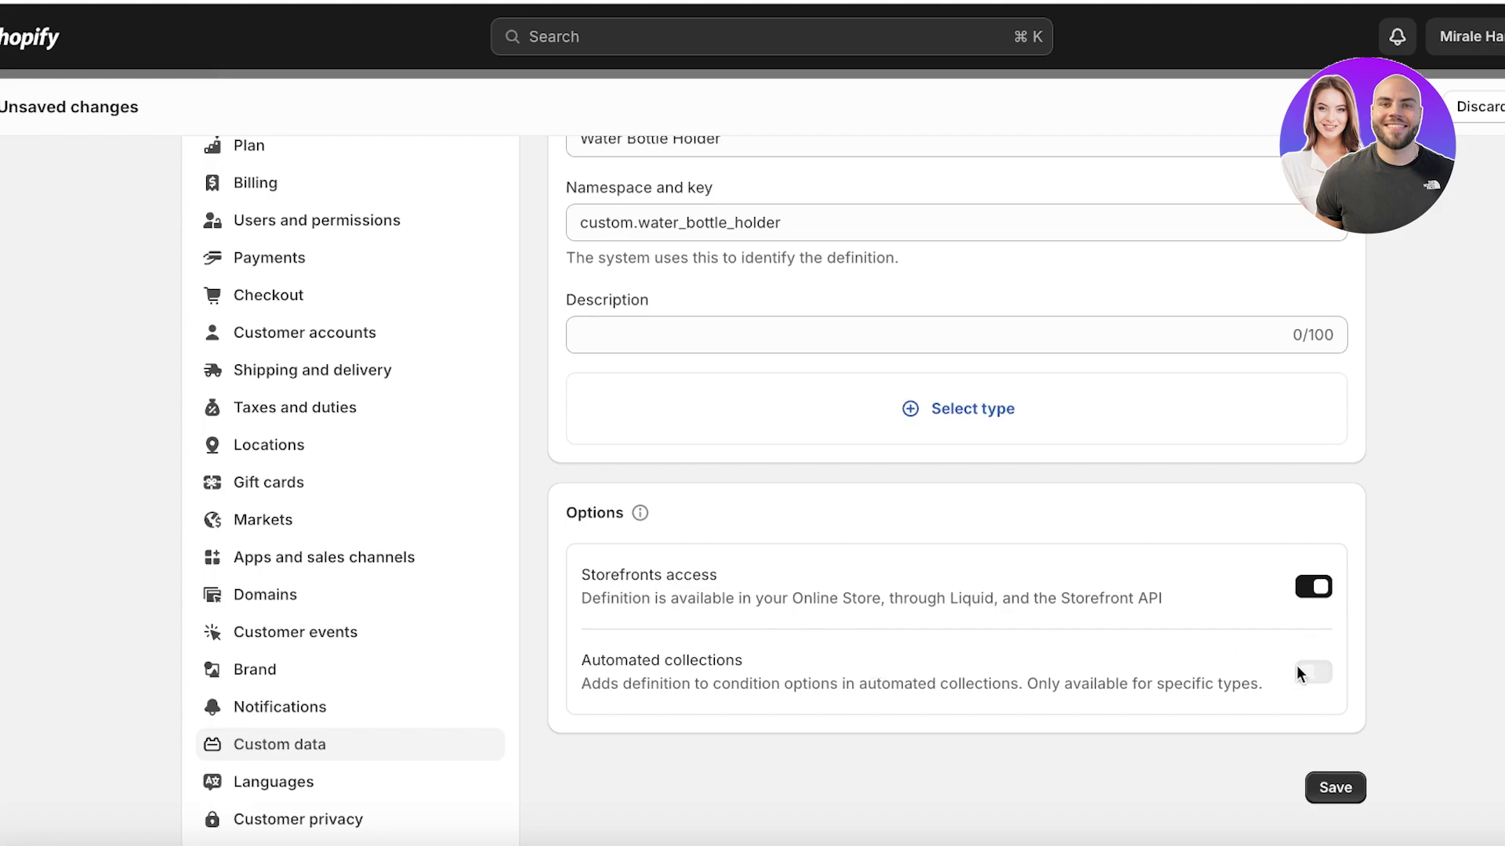
scroll(907, 487, "up", 1)
- Set the definition's type to Product, allowing a list of products
left_click(908, 453)
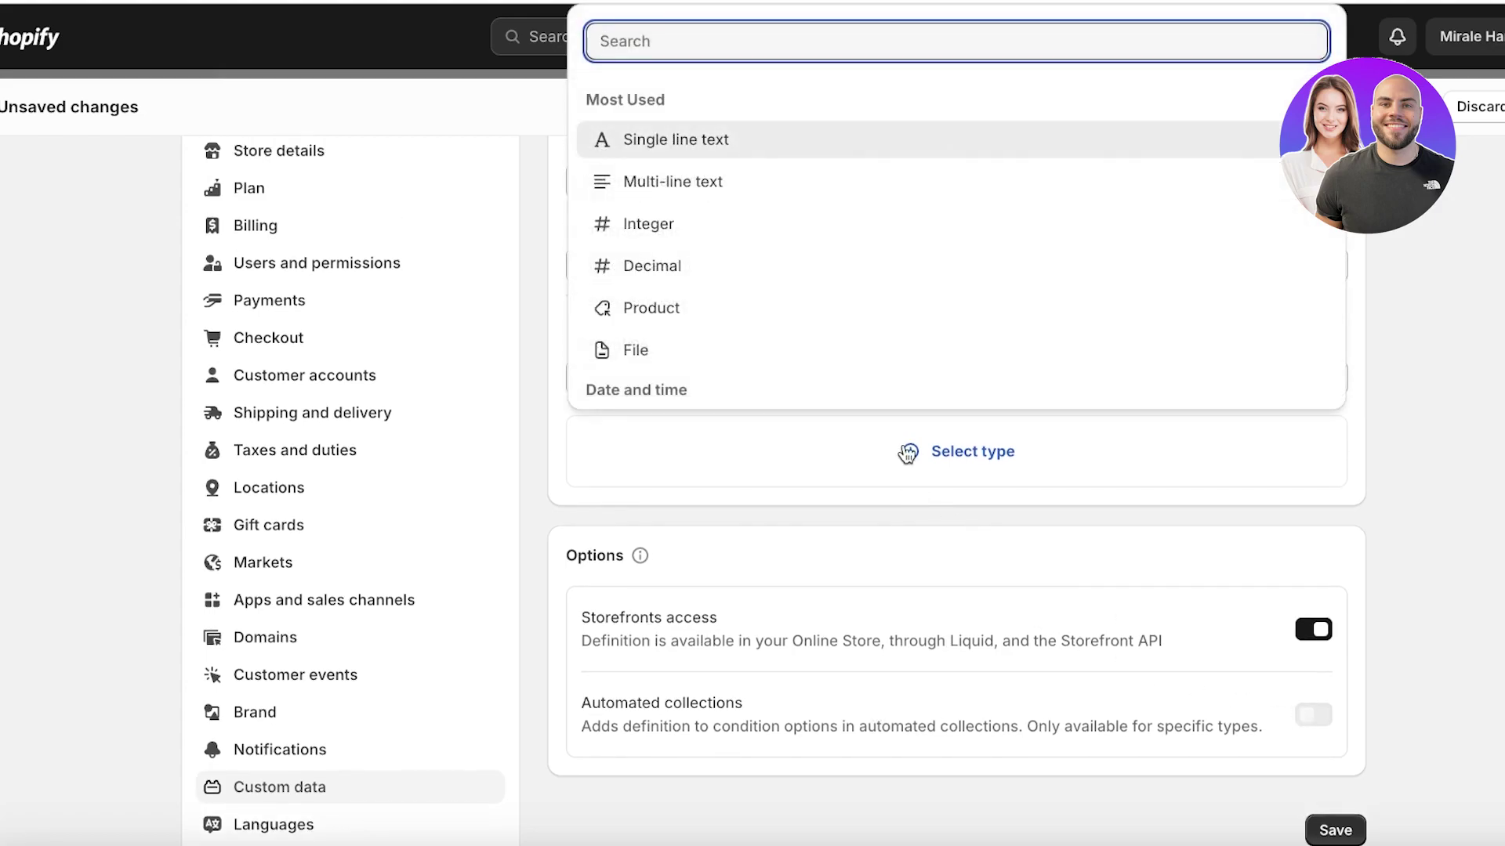
left_click(698, 490)
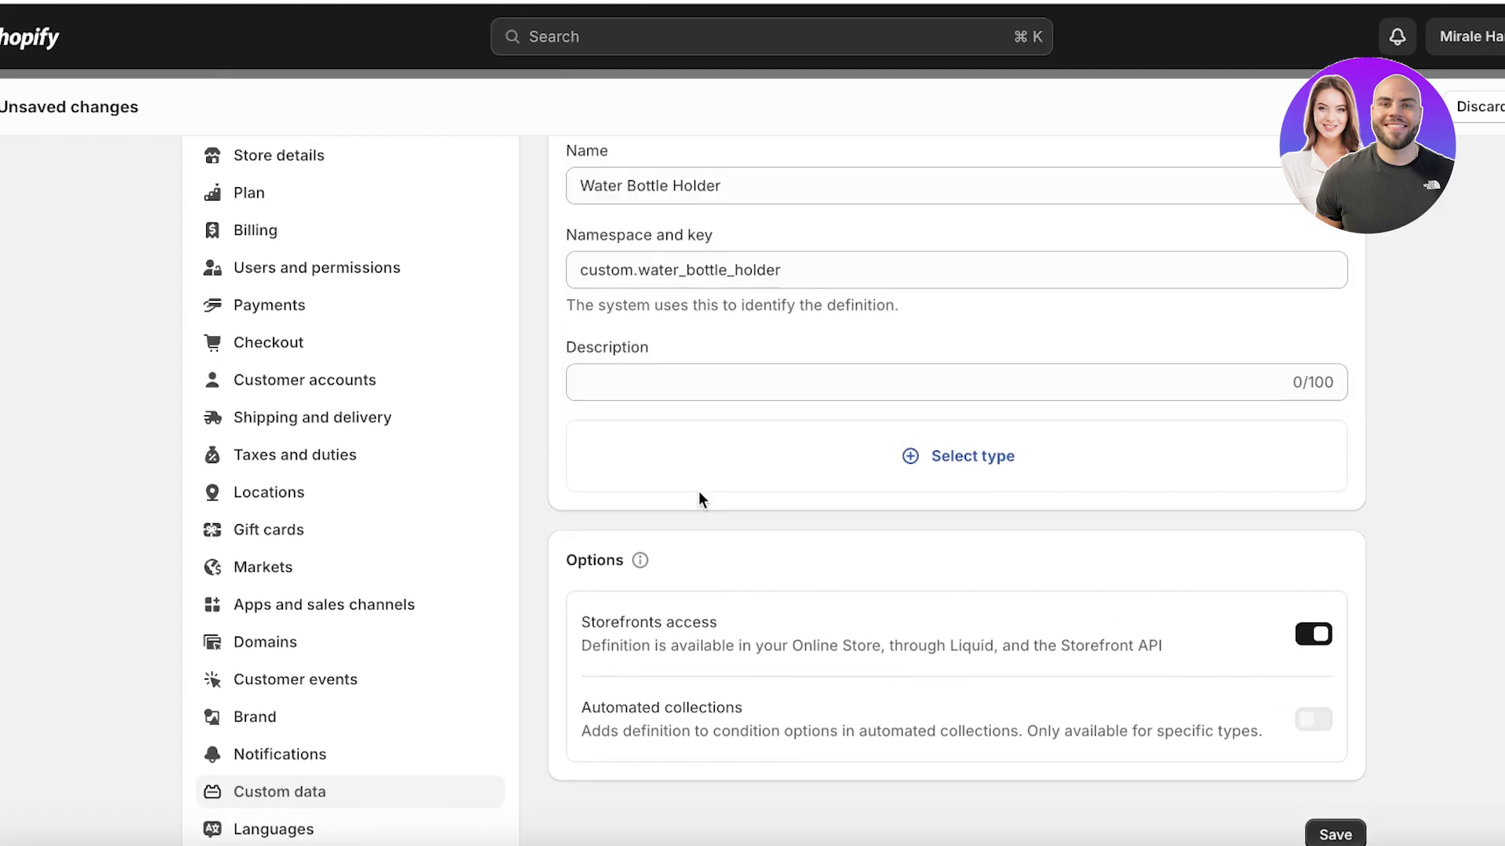
left_click(698, 491)
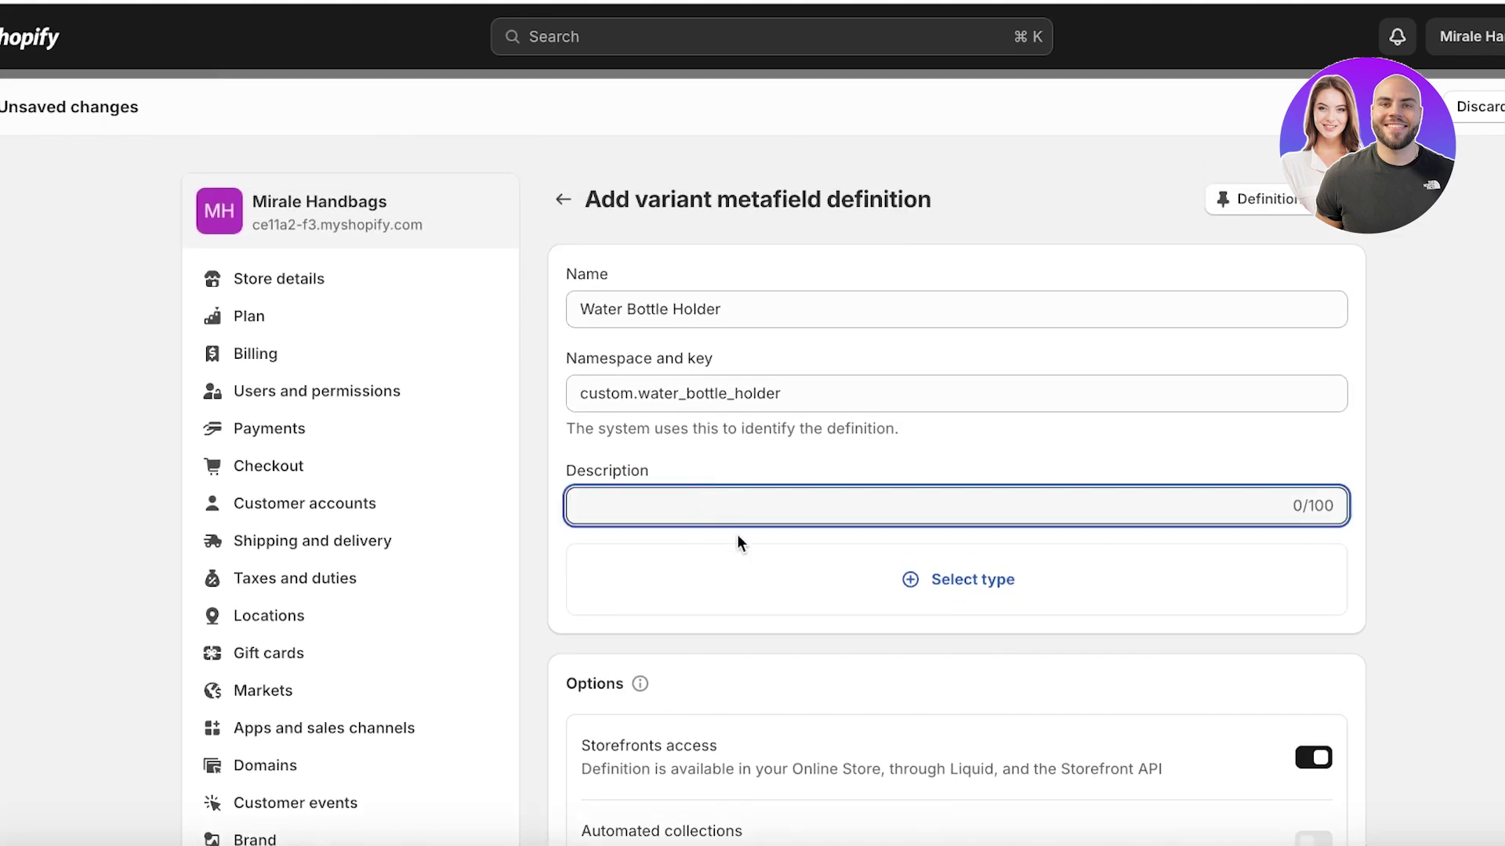
left_click(744, 589)
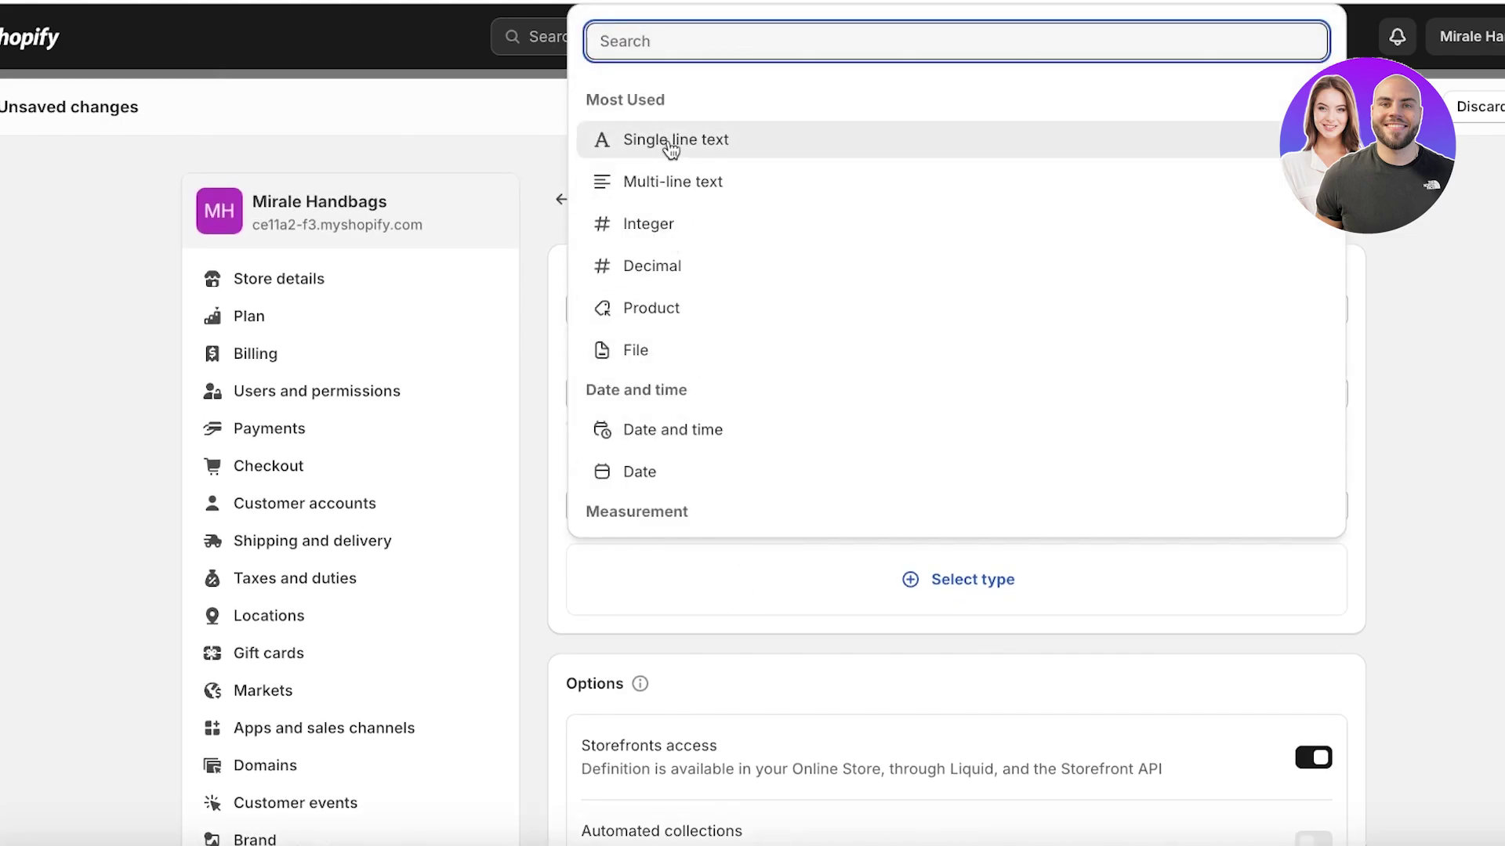
left_click(651, 304)
left_click(1138, 660)
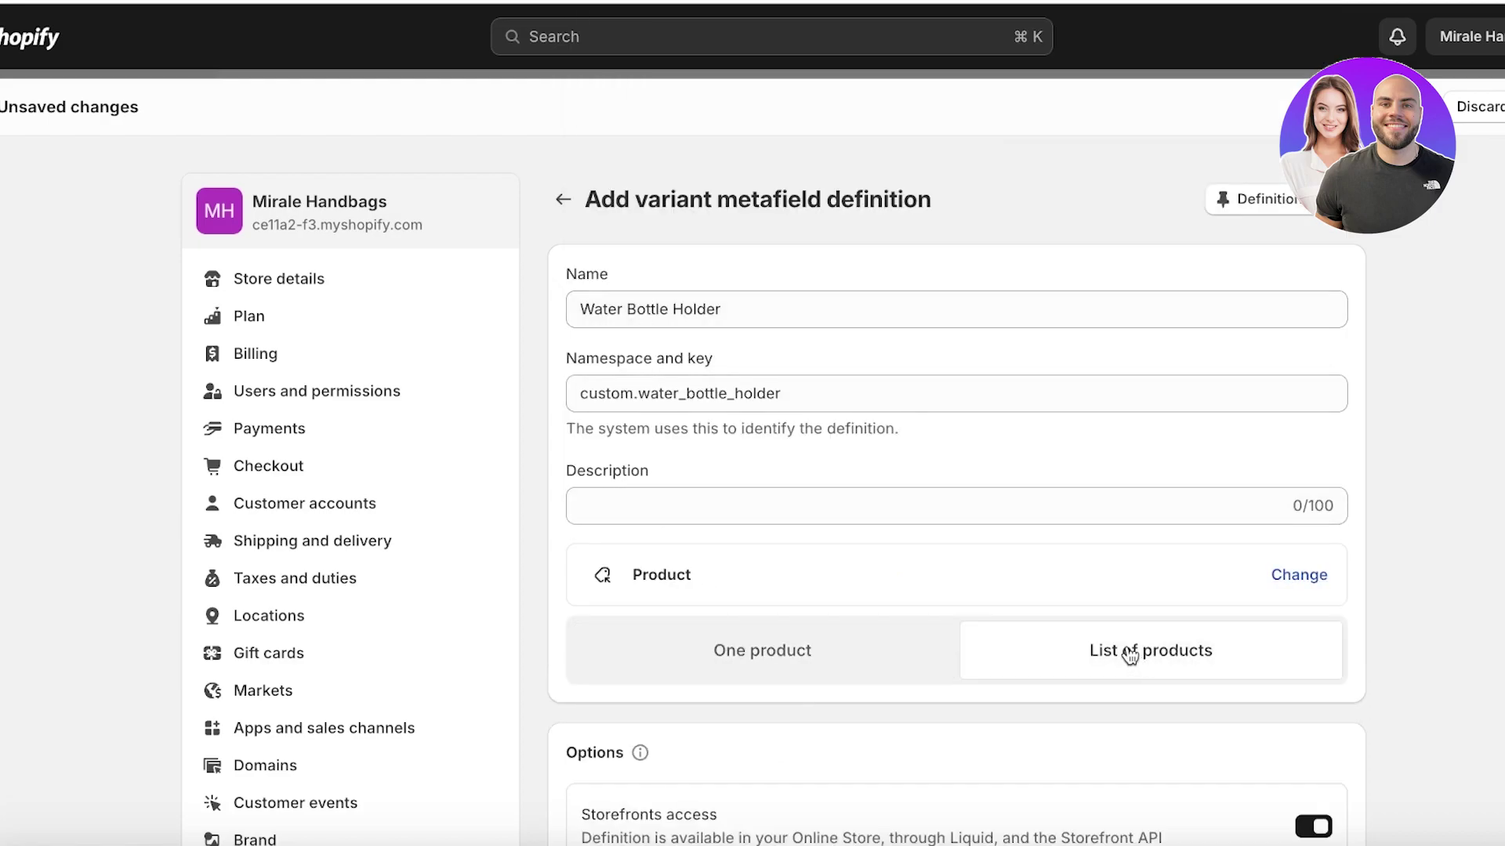
scroll(1114, 615, "down", 4)
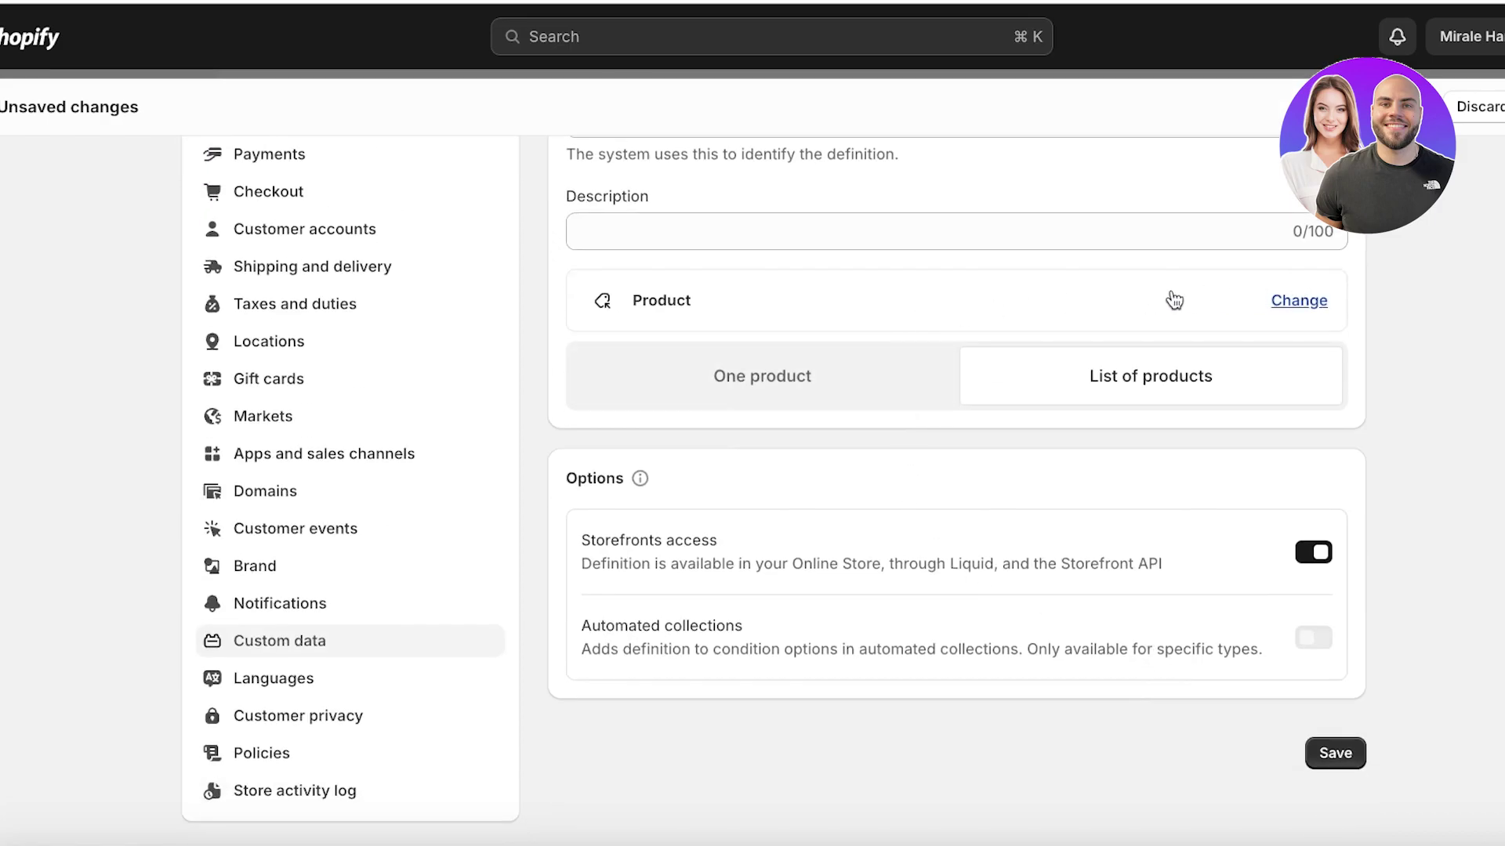
- Change the type to Single line text, keeping it a list of values
left_click(1298, 301)
left_click(699, 474)
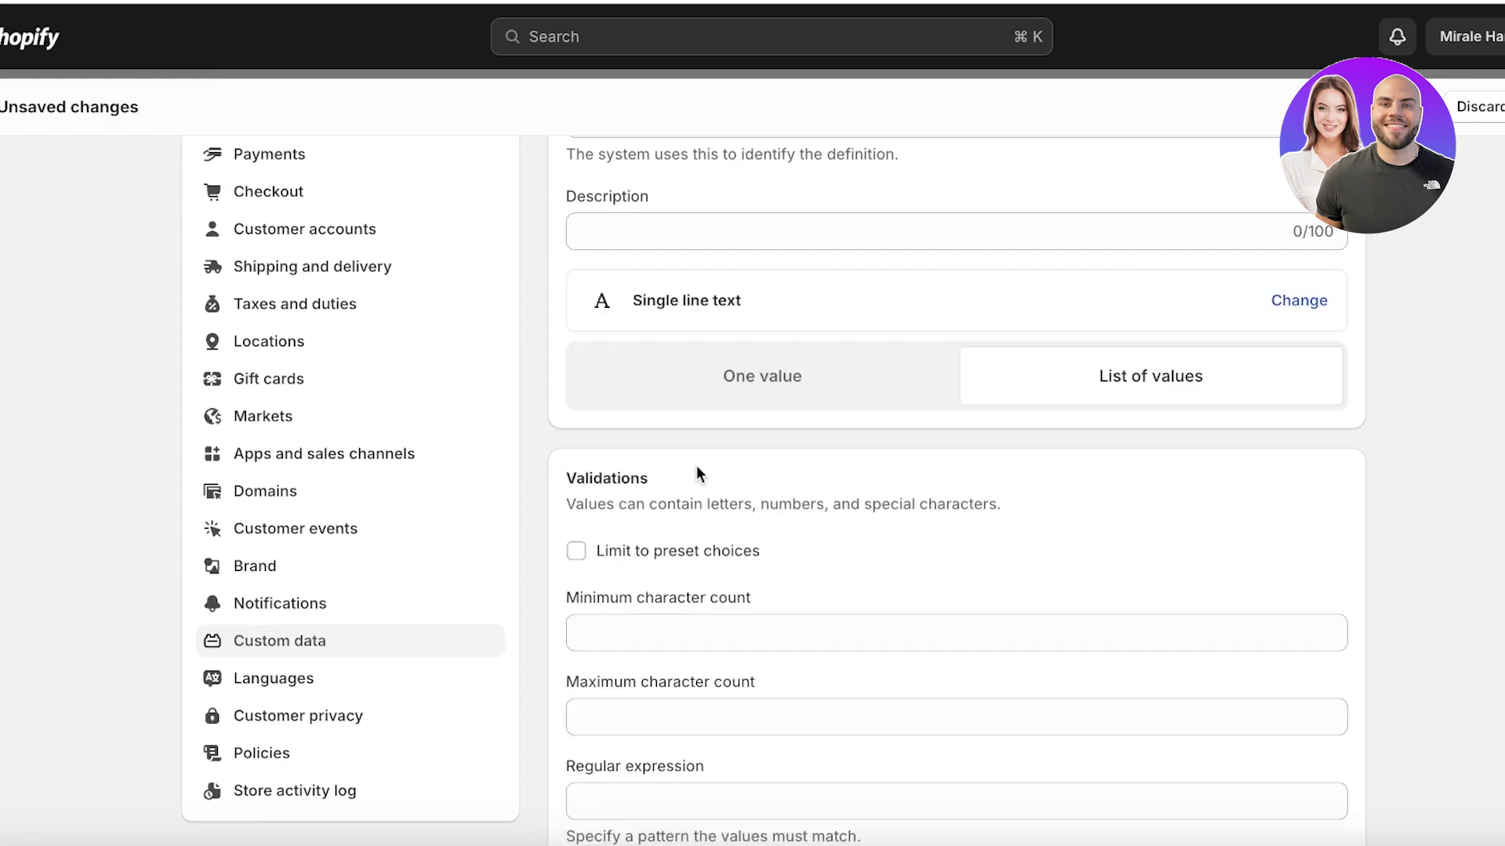
left_click(849, 397)
left_click(1079, 376)
- Limit values to preset choices and add a second choice, 'Does not include water bottle holder'
scroll(868, 390, "down", 1)
left_click(698, 504)
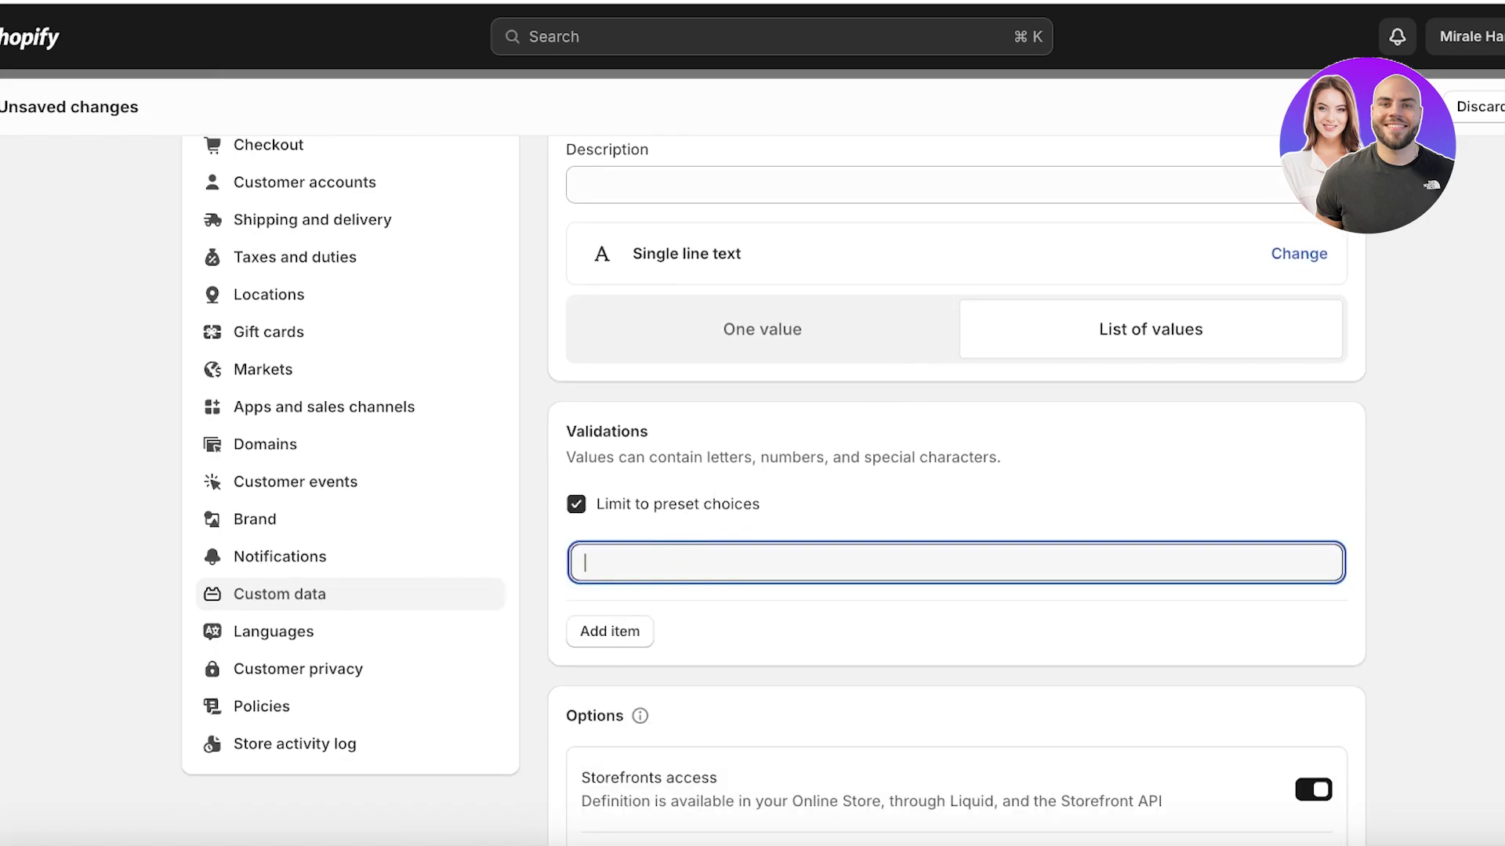
type("W")
type("ncludes Watter Bot")
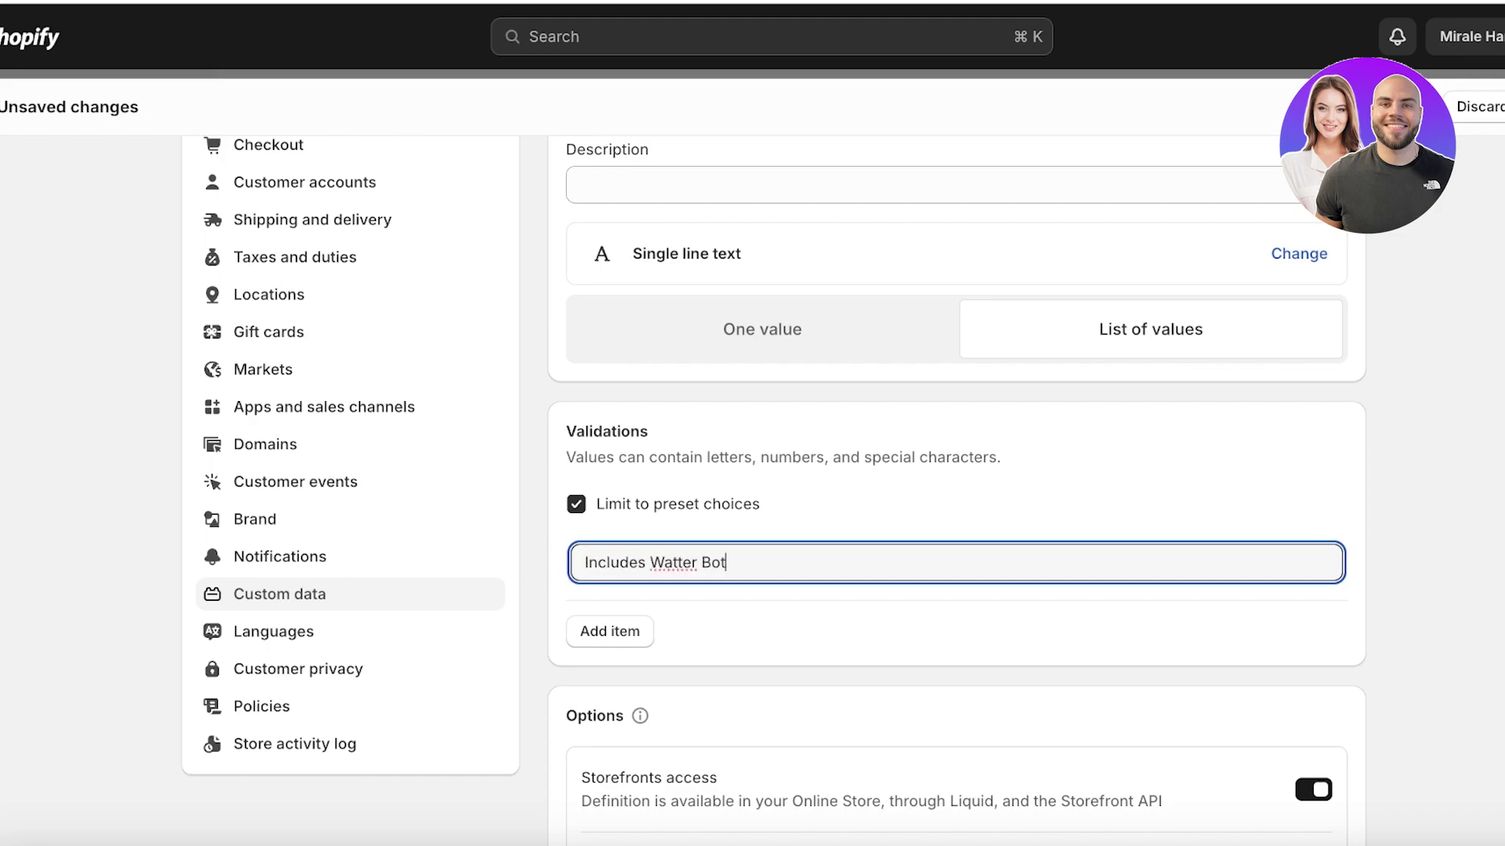
key("Return")
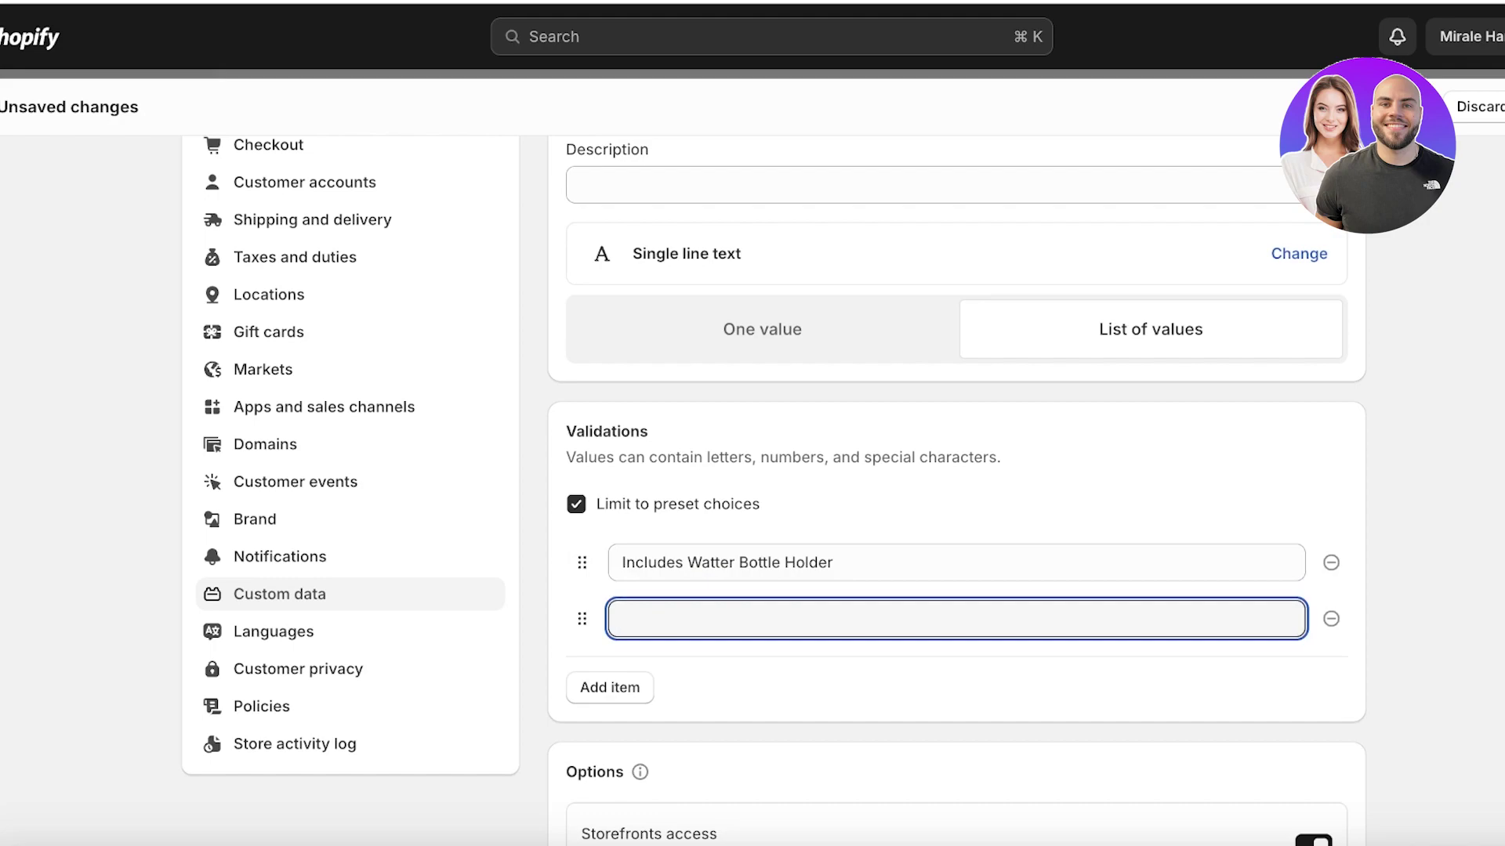
type("Doe snot include wa")
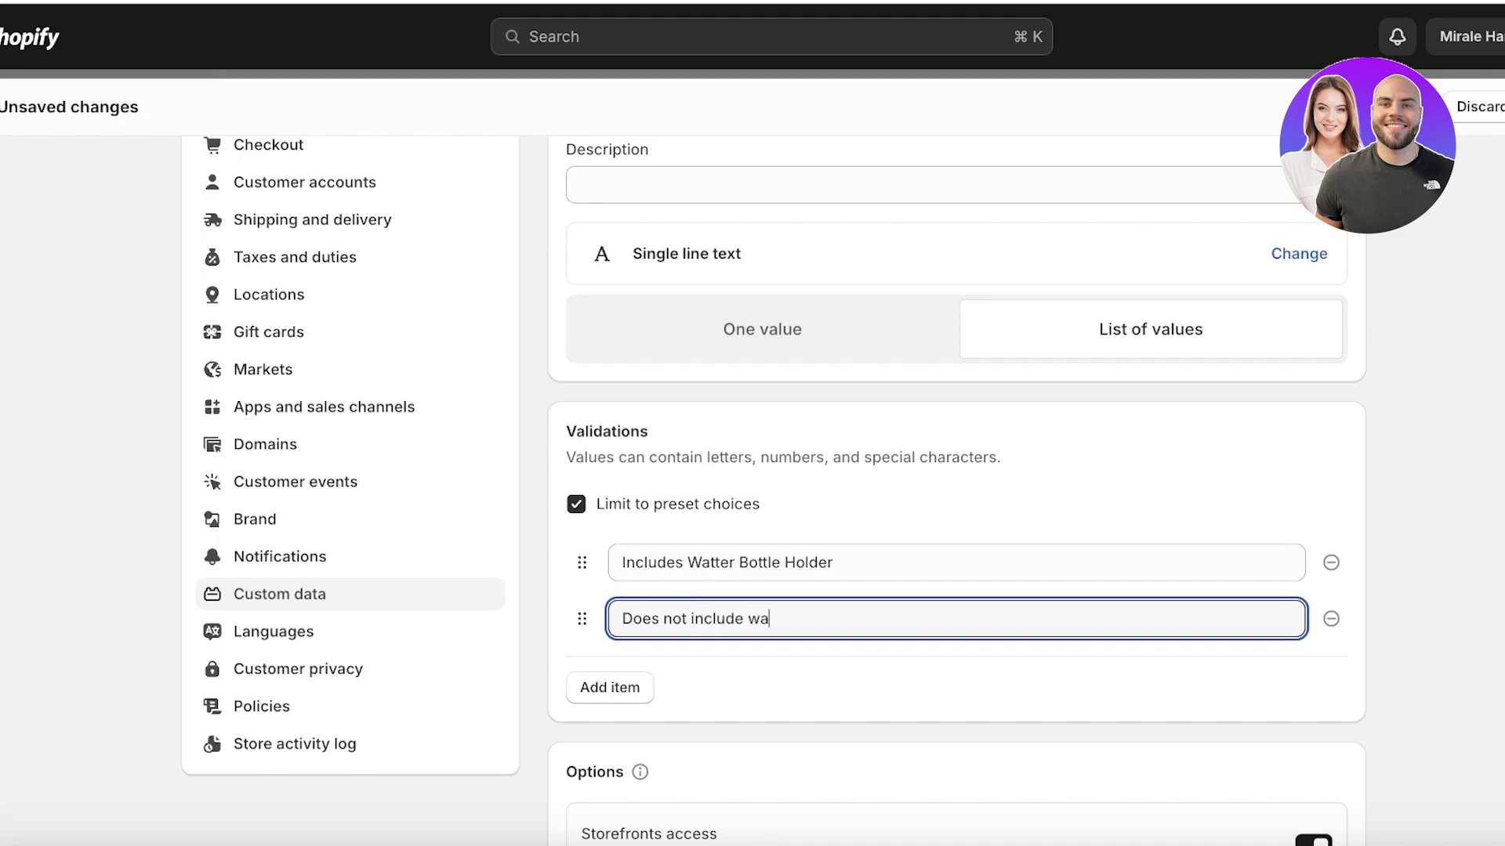
type("tter bottle holder")
- Correct 'watter' to 'water' and keep the definition as a list of values
left_click(775, 619)
key("BackSpace")
scroll(1073, 403, "up", 1)
scroll(1071, 398, "up", 2)
left_click(752, 352)
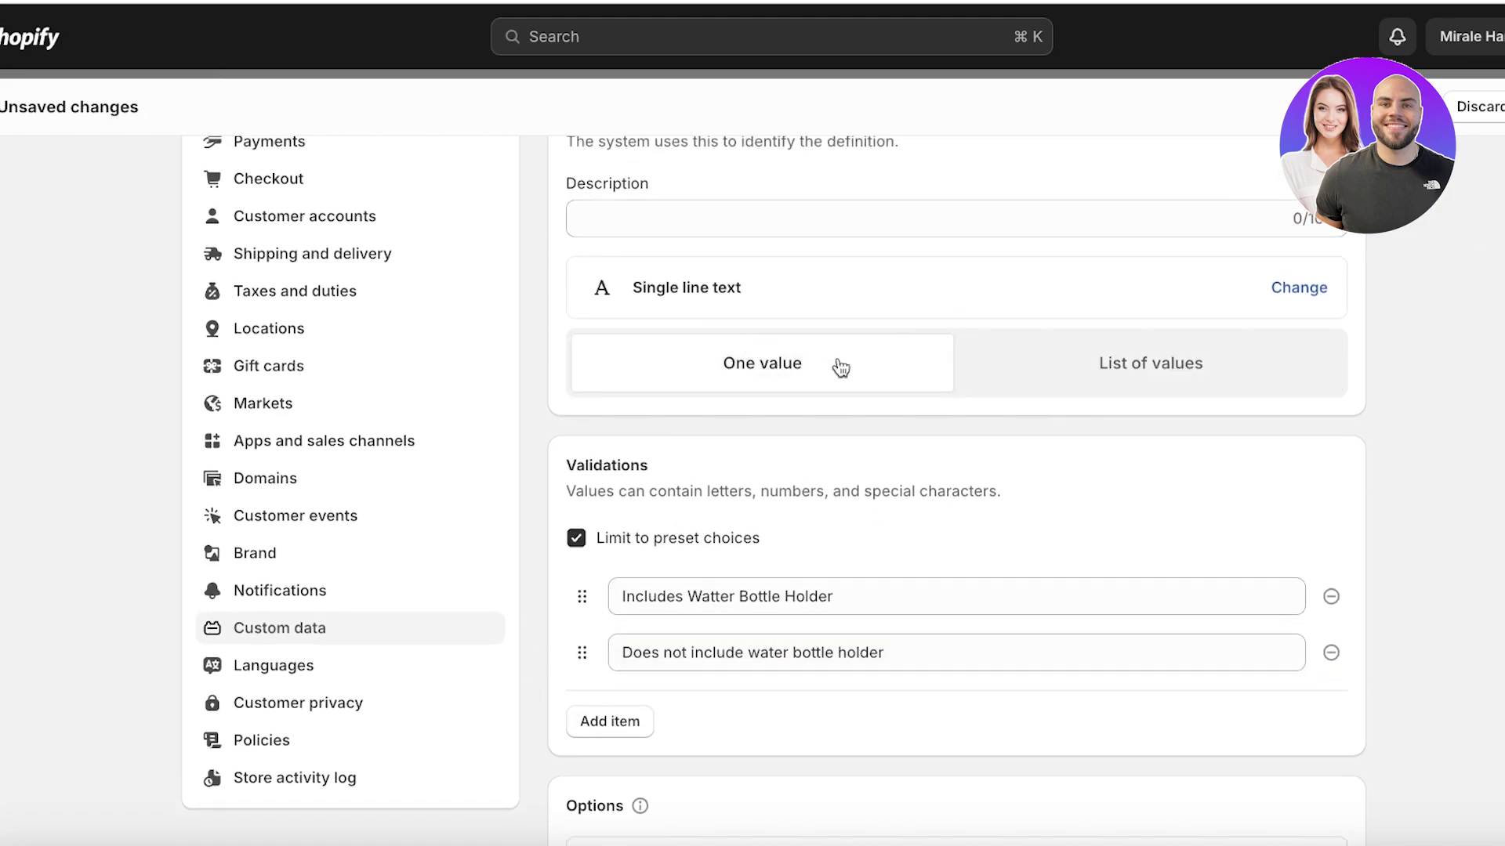
left_click(1067, 377)
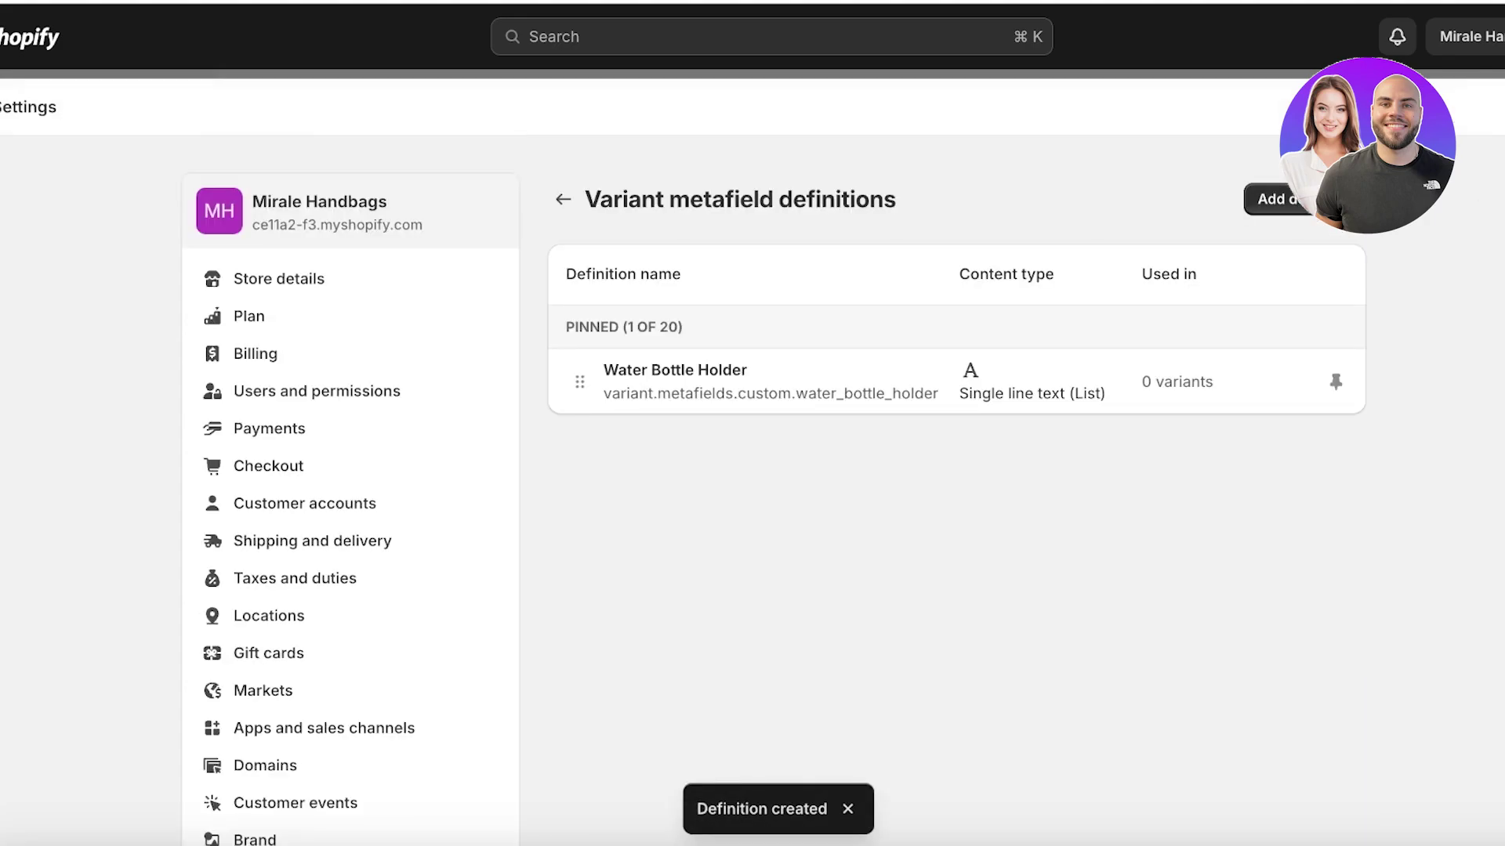
- Return from Settings to the products list and open the Tote Bag product's variants
key("Escape")
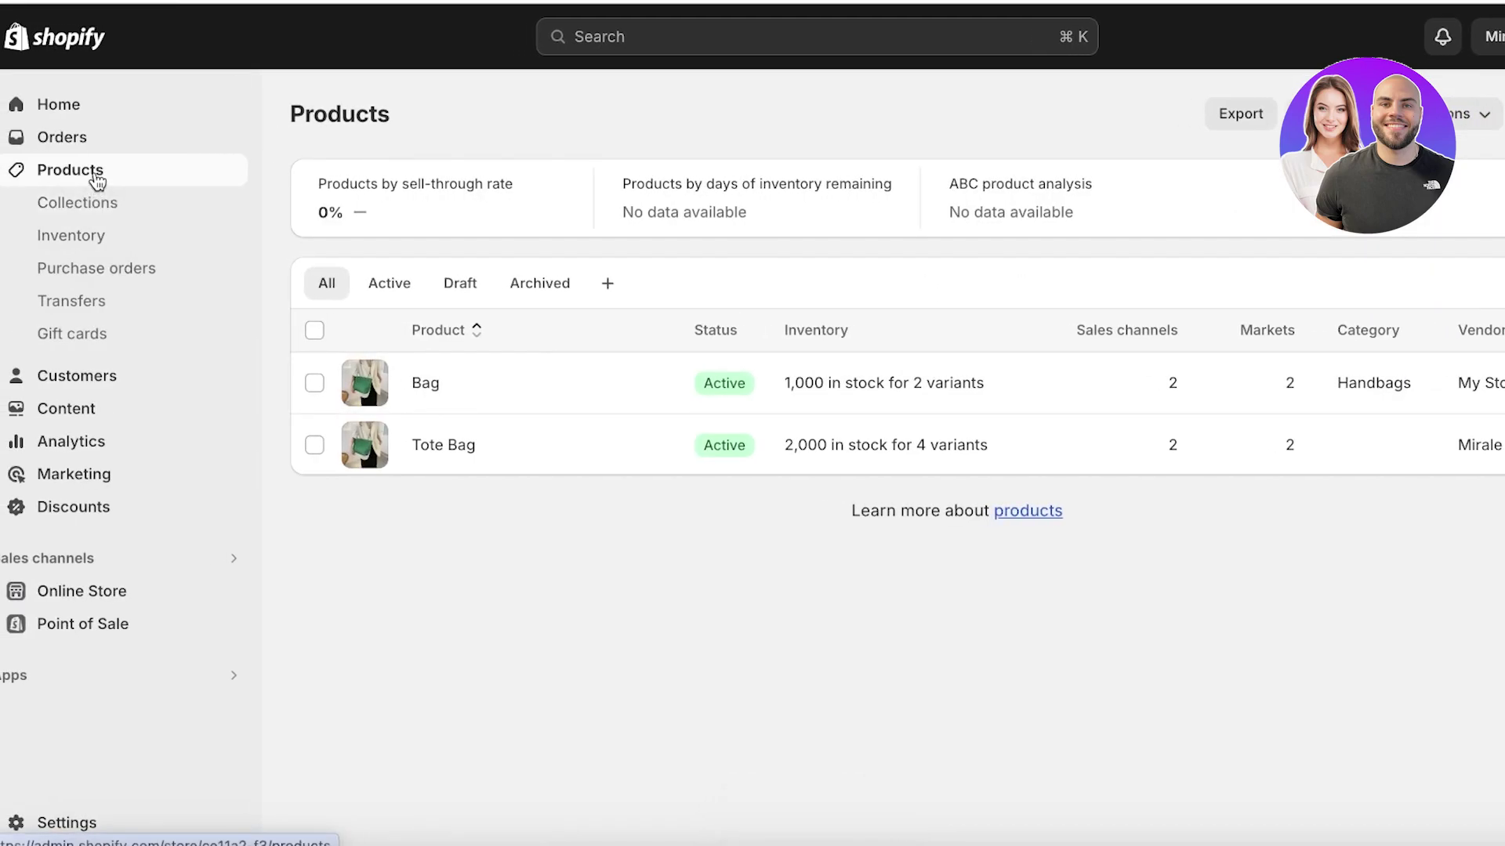
left_click(480, 445)
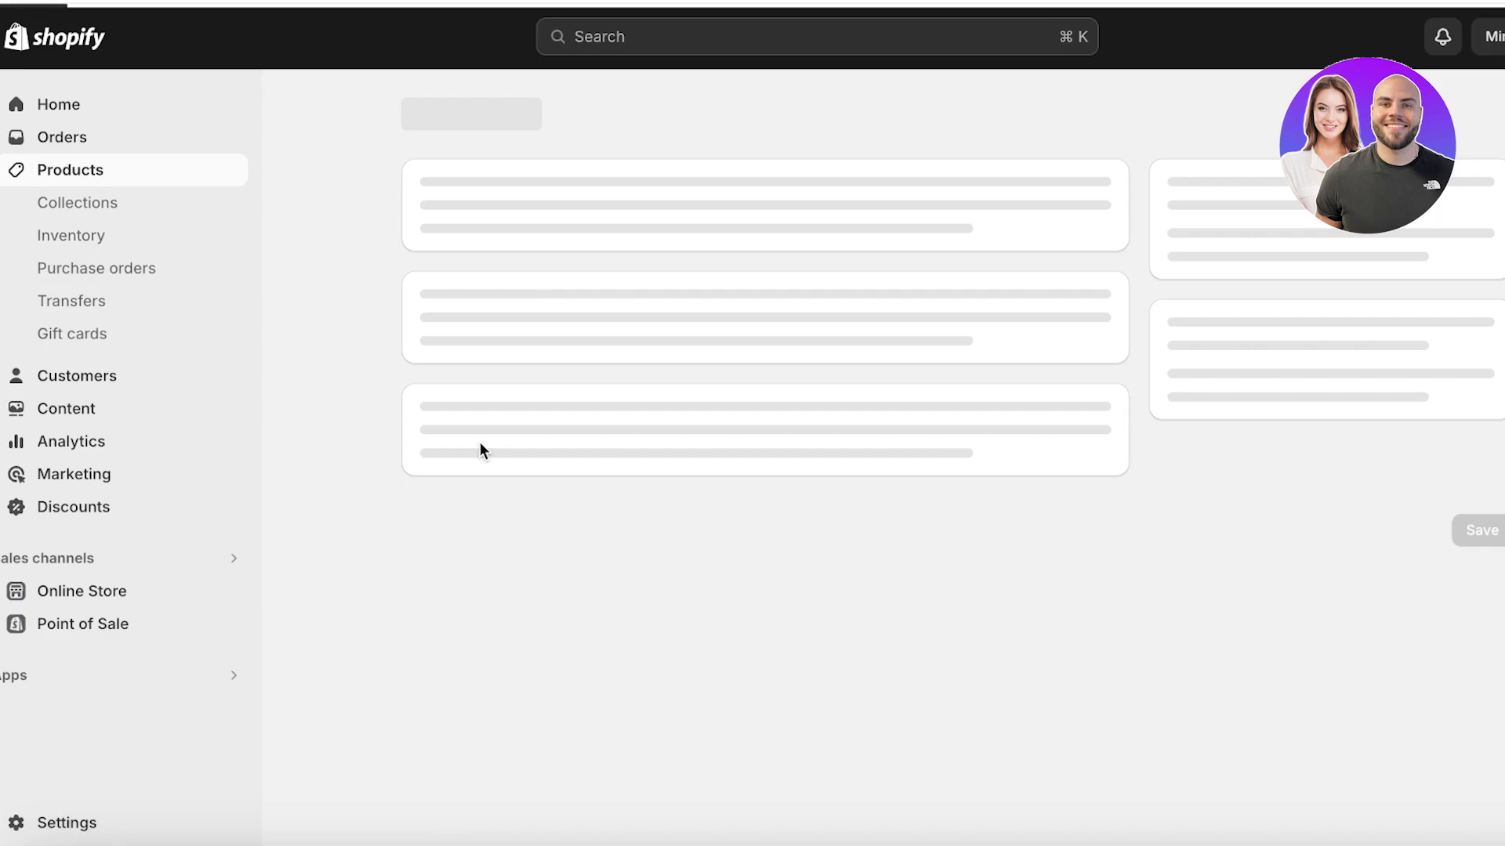
scroll(740, 188, "down", 10)
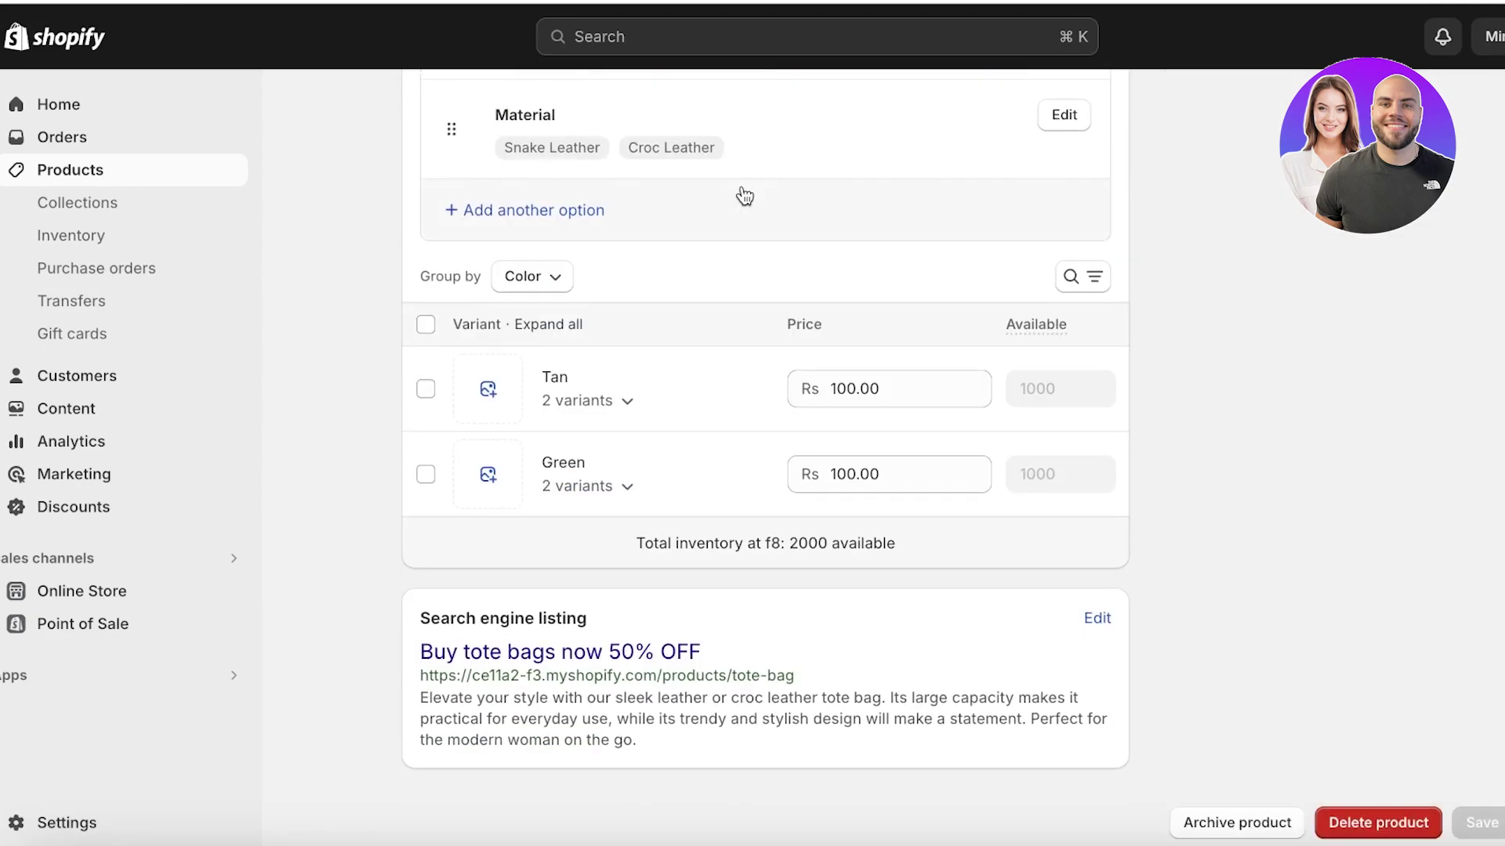
scroll(618, 285, "up", 4)
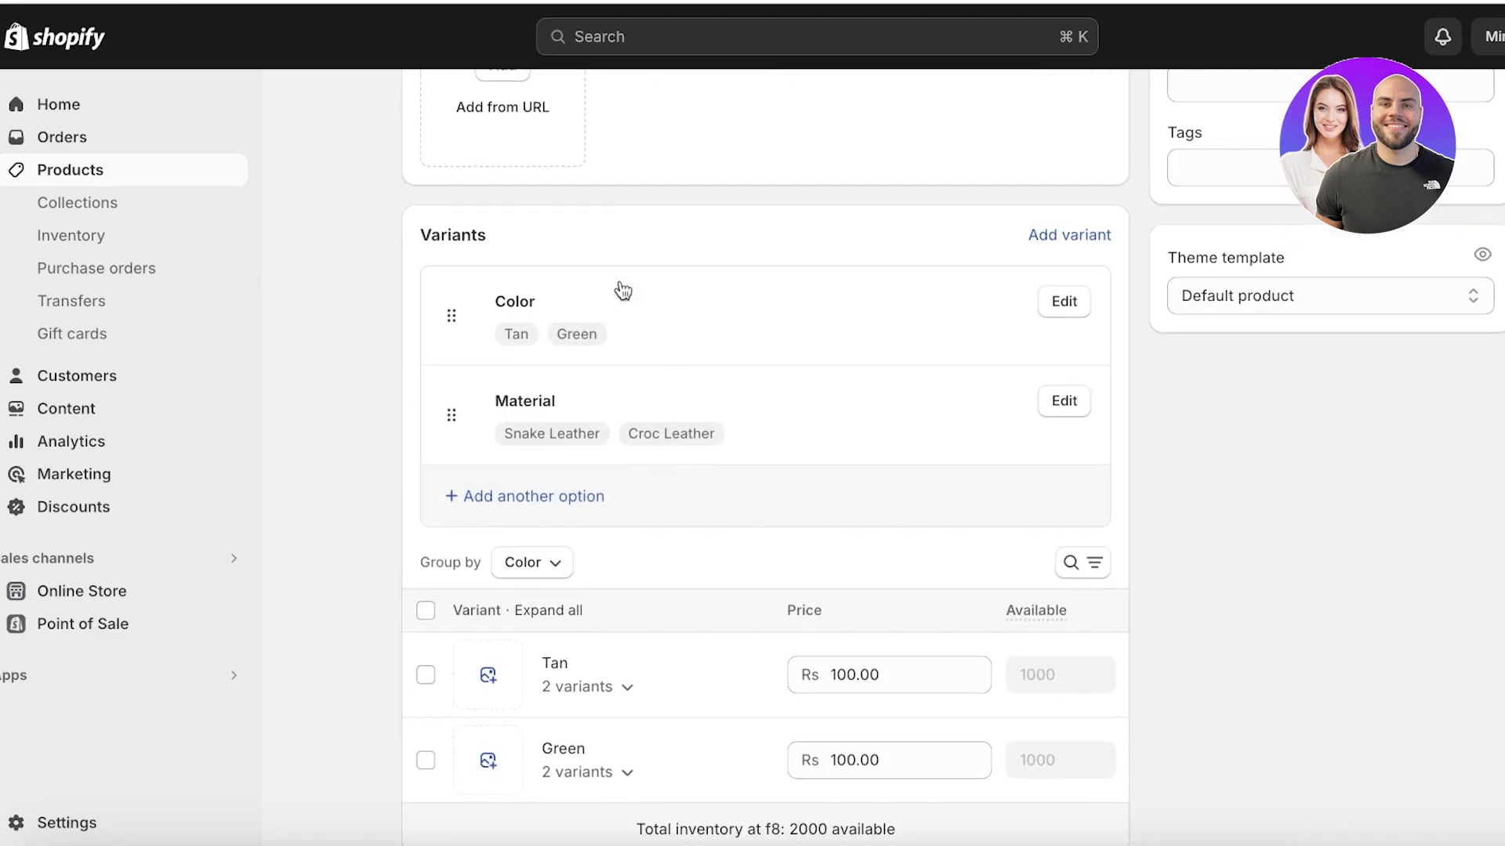
- Start a new variant for the Tote Bag product and scroll to its metafields
left_click(1092, 234)
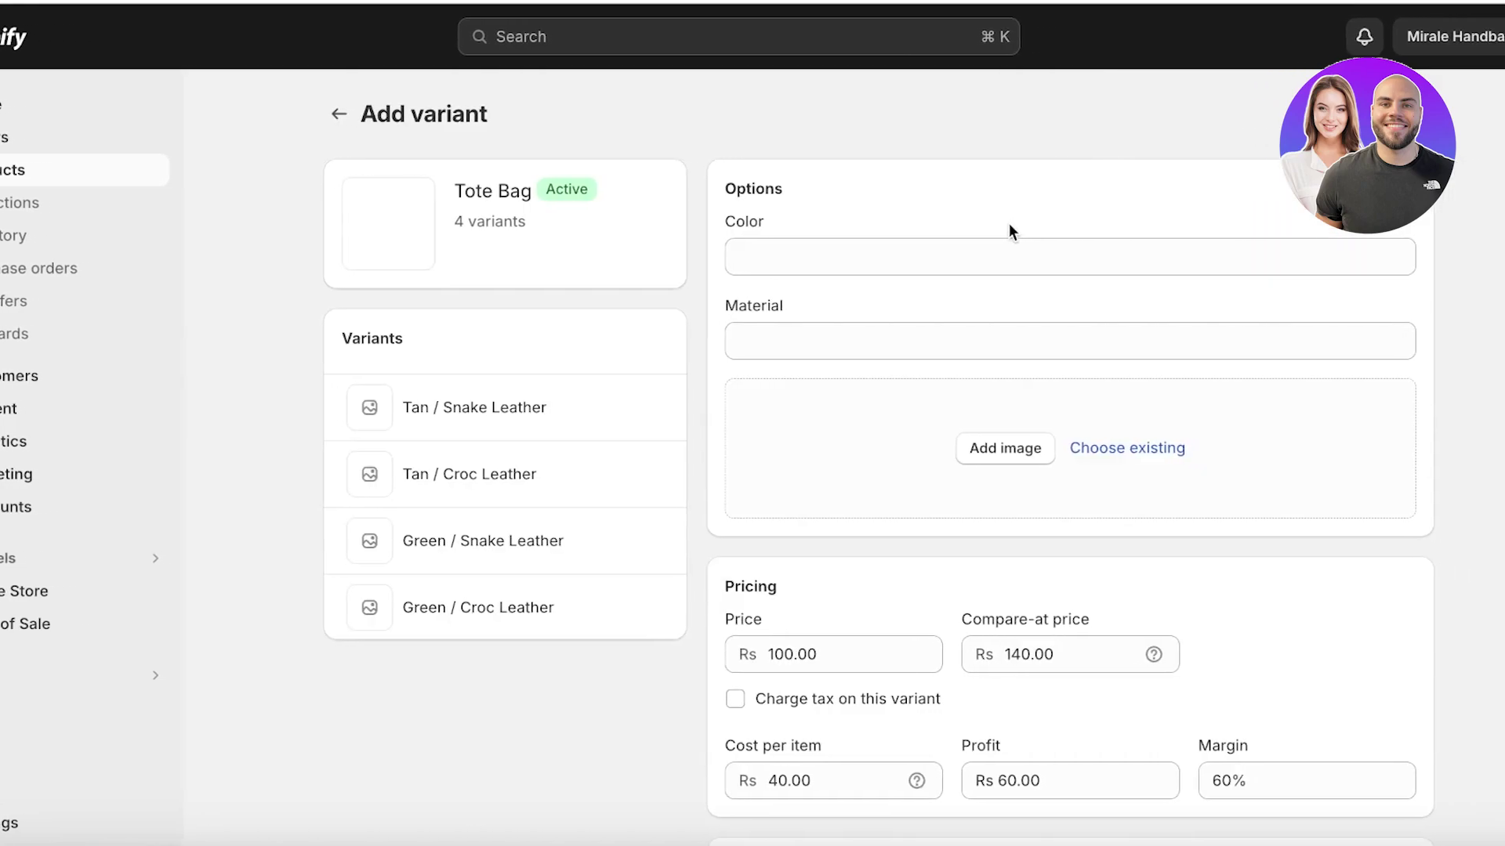
scroll(832, 261, "down", 11)
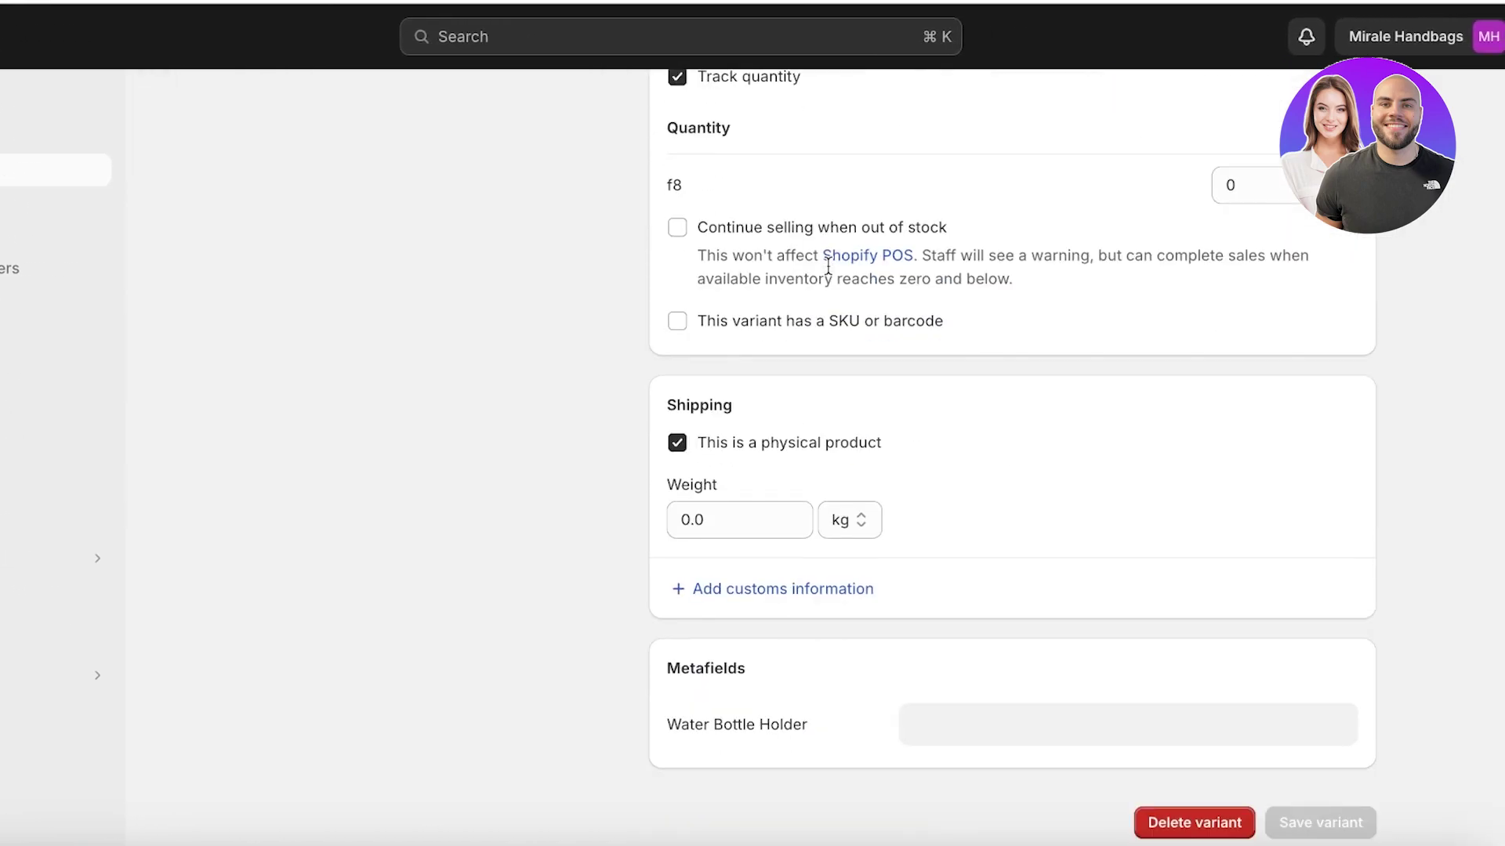
scroll(673, 338, "up", 5)
scroll(874, 751, "down", 5)
- Fill the Water Bottle Holder metafield with two items: includes a holder, then doesn't include one
left_click(1006, 732)
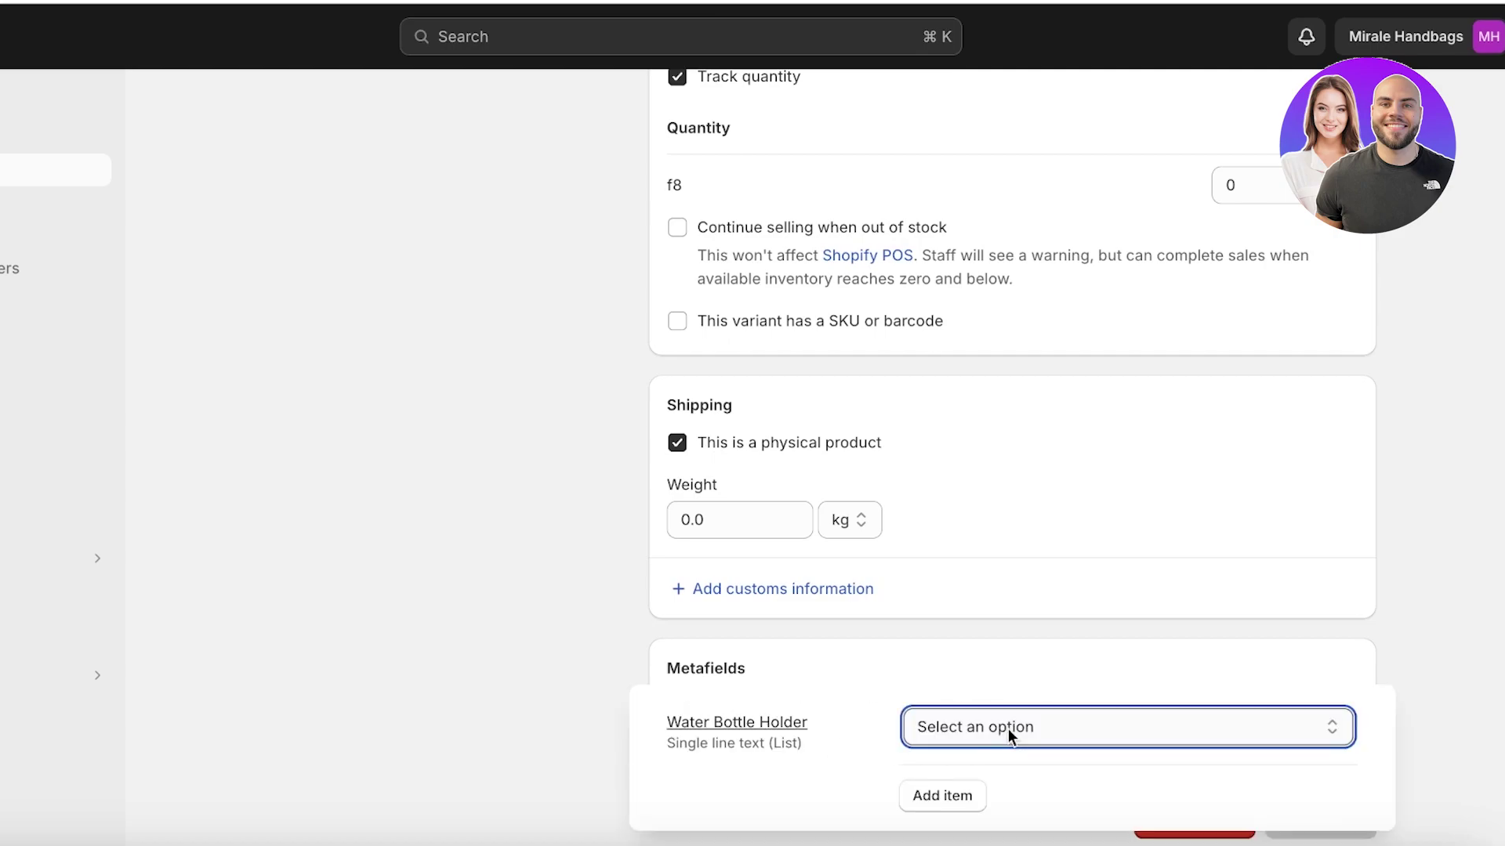
left_click(1022, 736)
left_click(1023, 751)
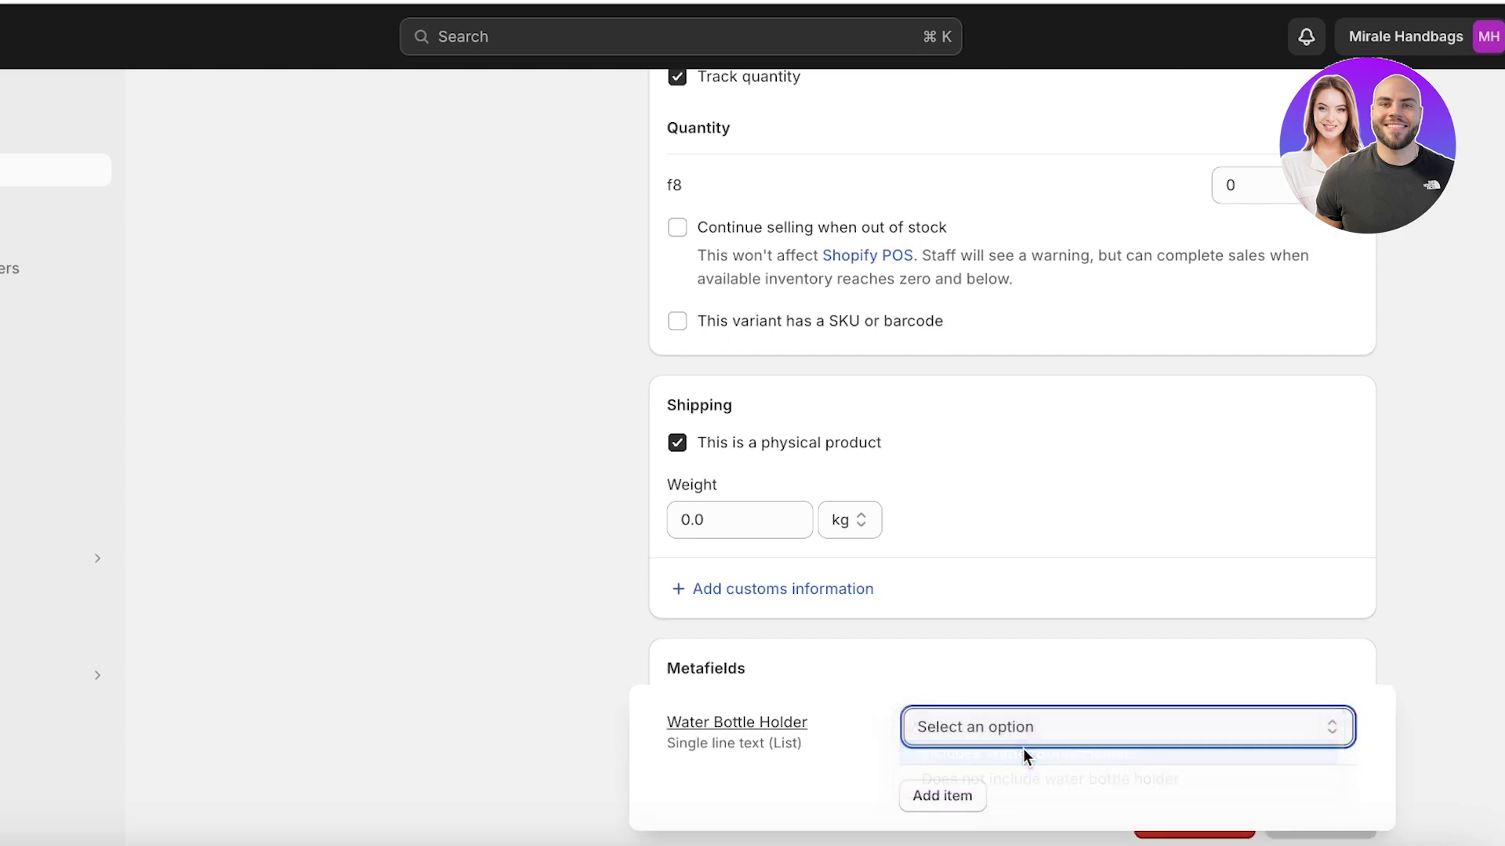
left_click(992, 726)
left_click(1007, 749)
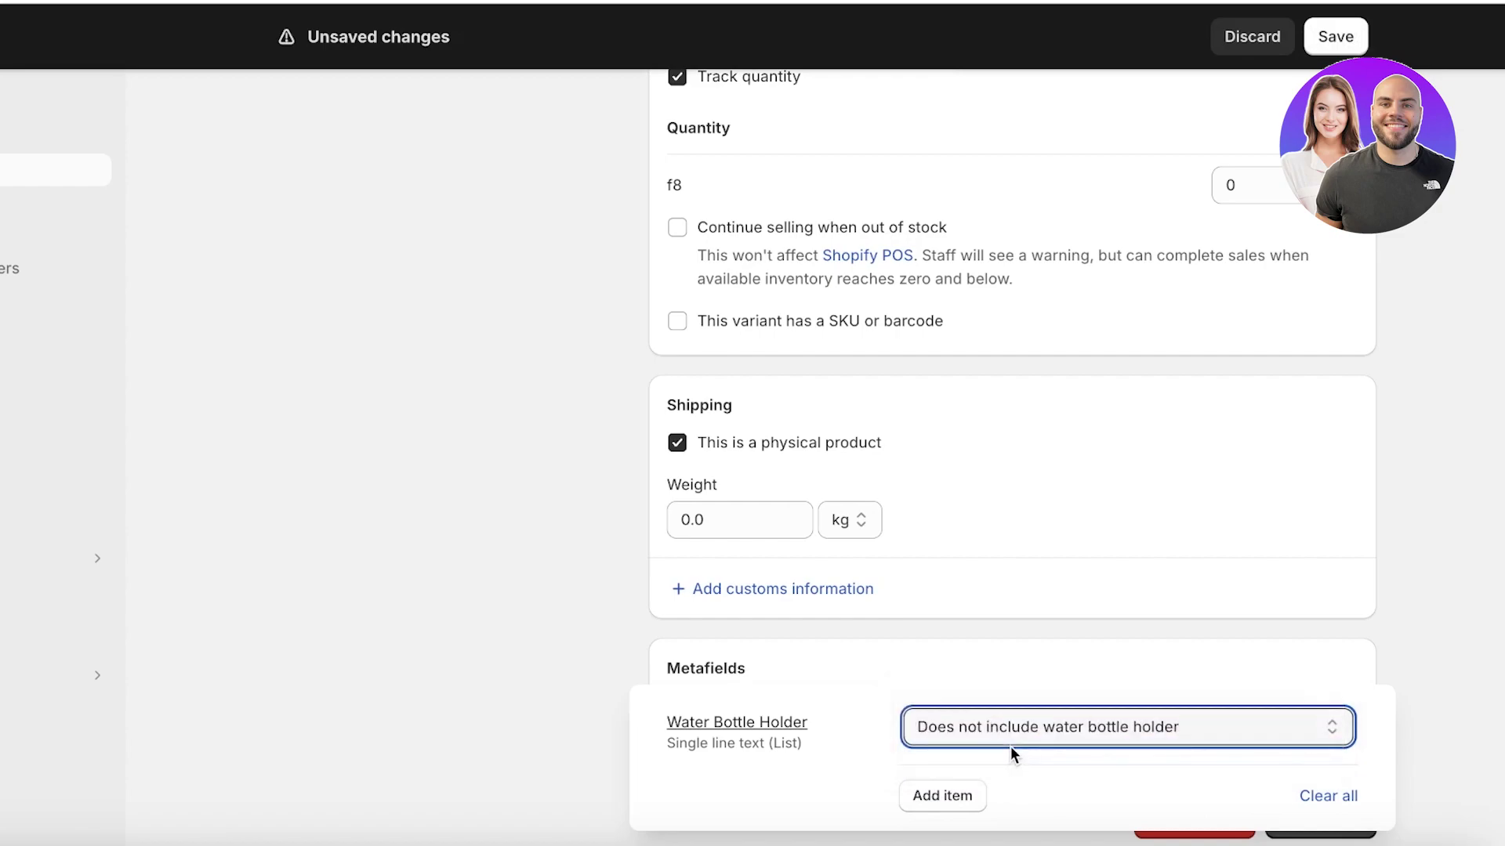
left_click(1017, 726)
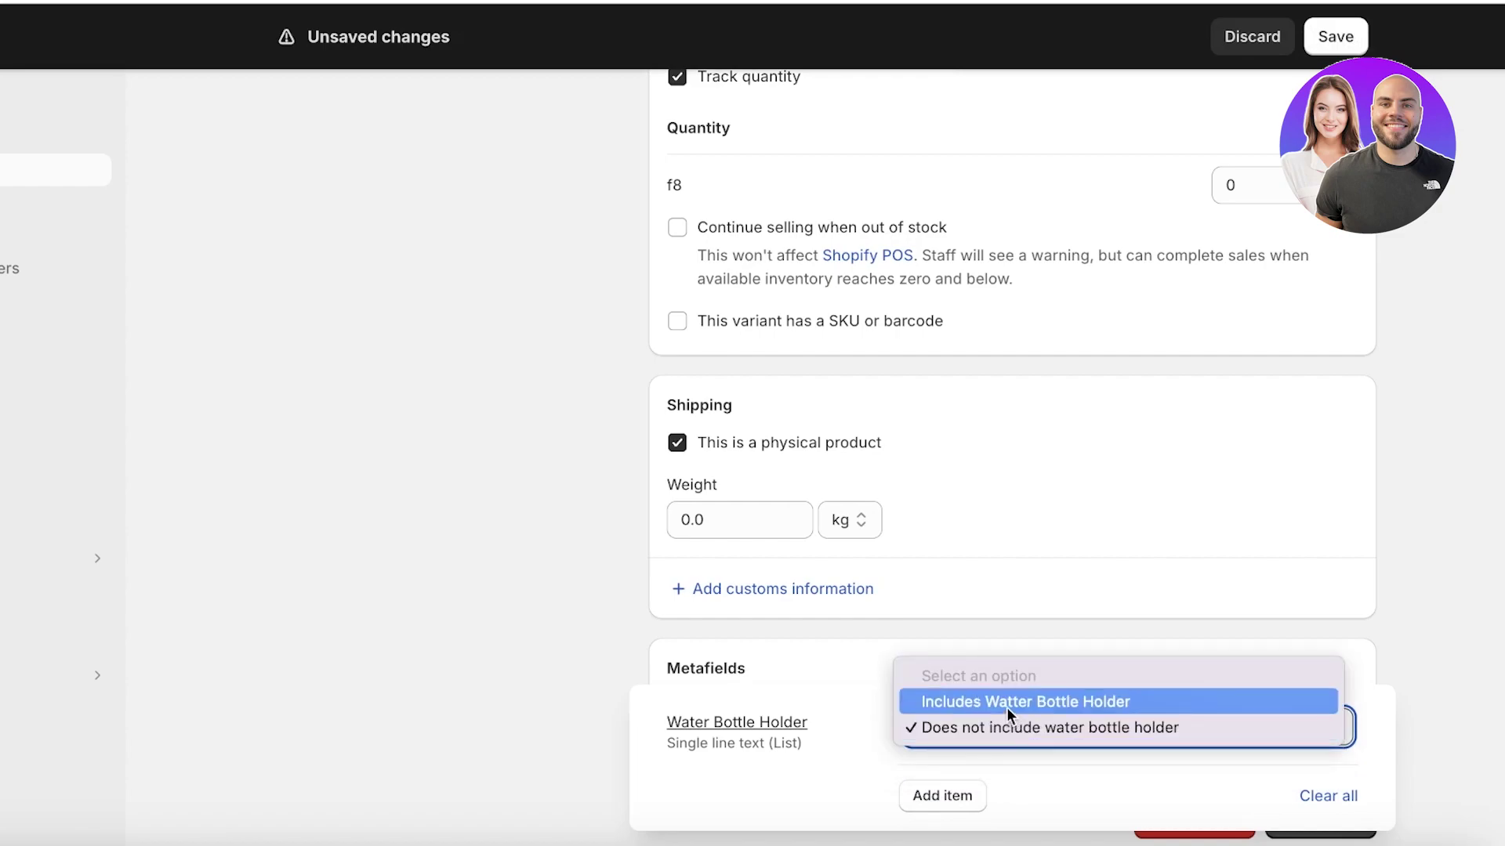
left_click(1006, 707)
left_click(954, 796)
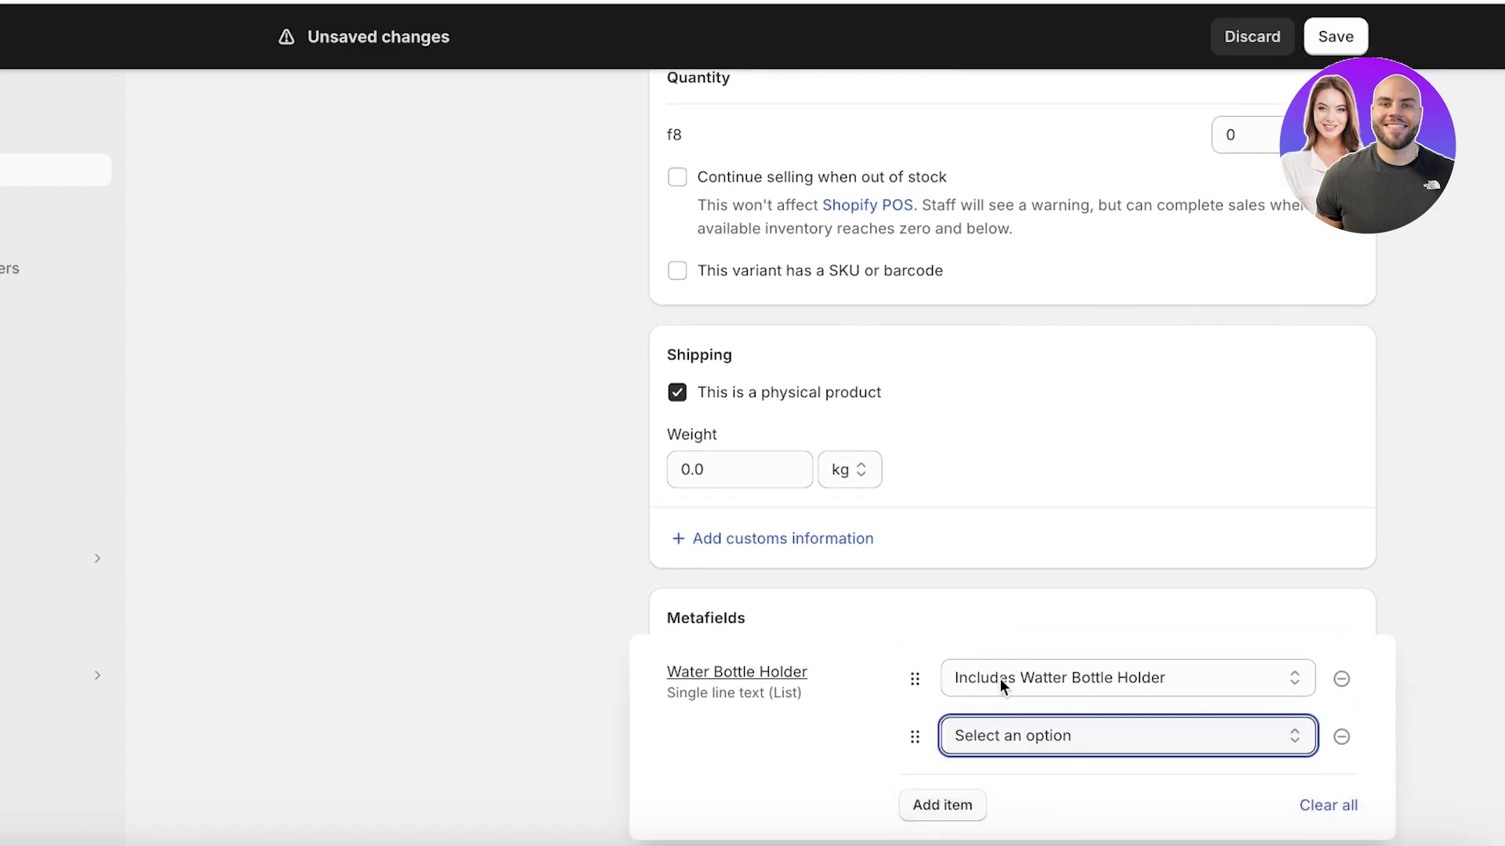
left_click(1018, 733)
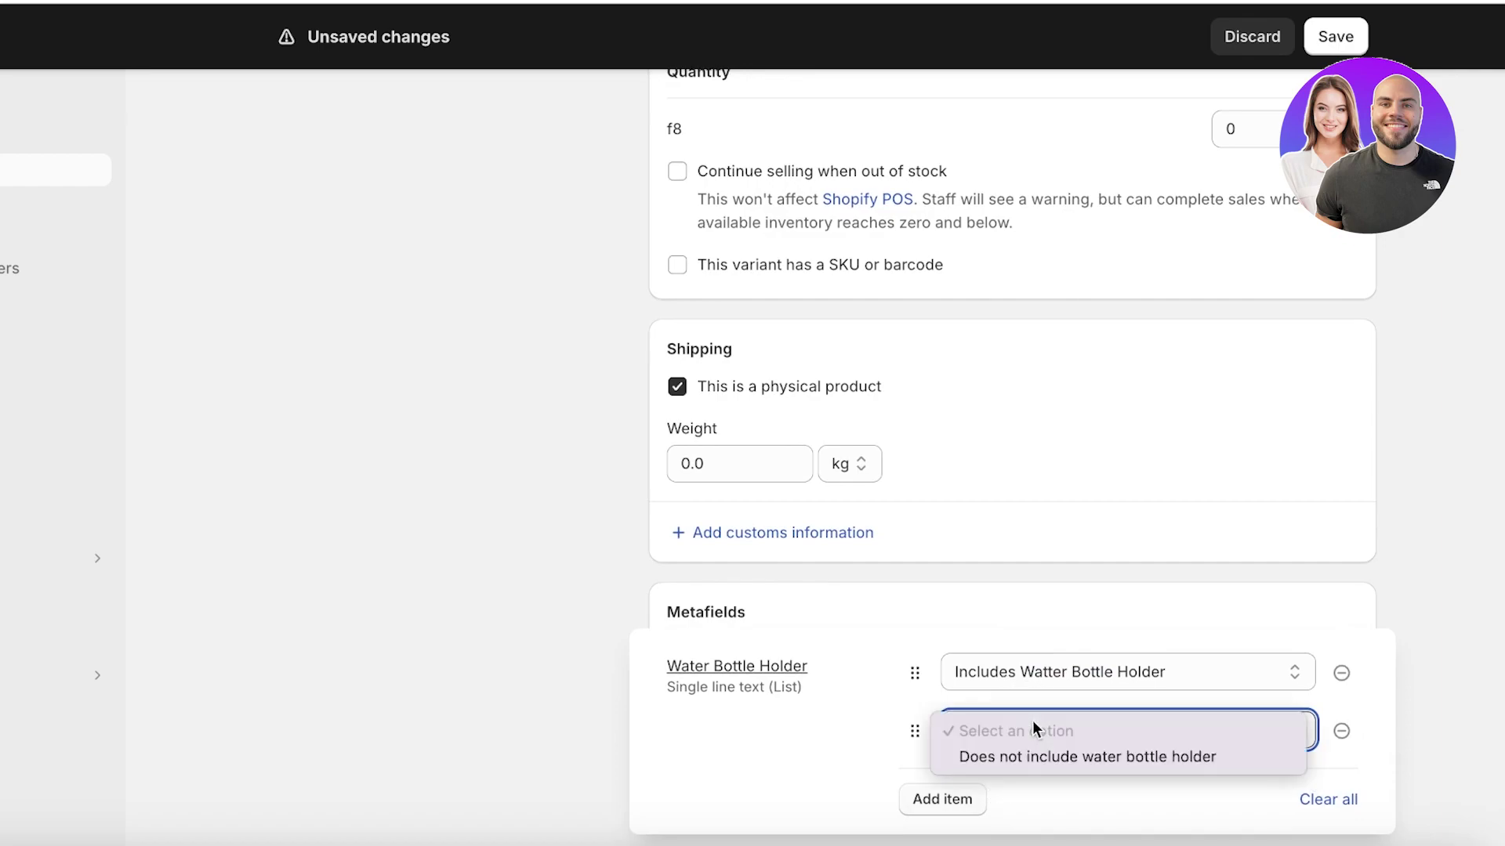
left_click(1022, 755)
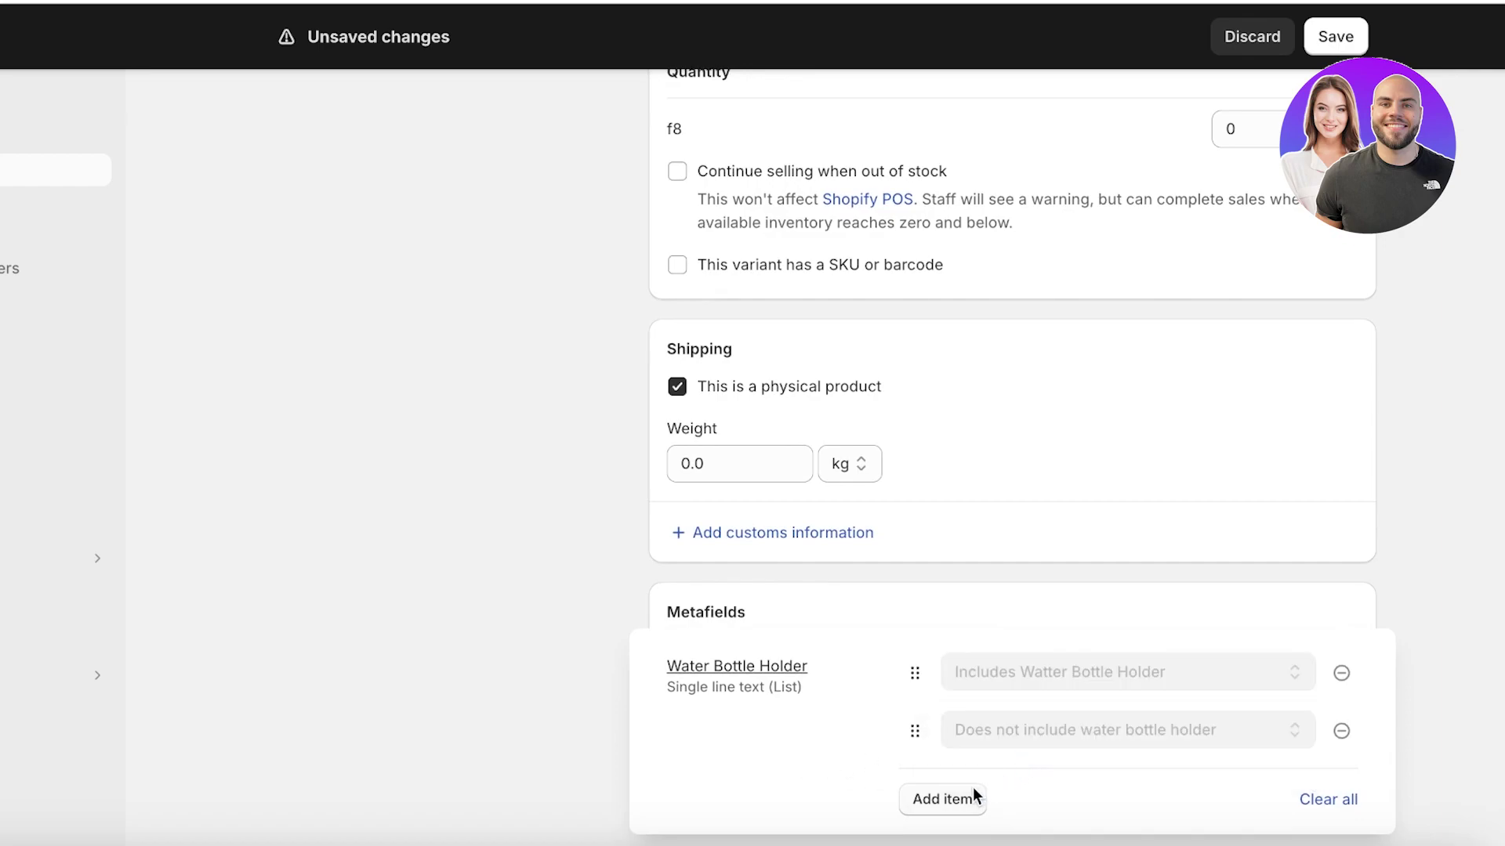
- Try saving the new variant, then leave the page discarding the unsaved changes
left_click(1335, 36)
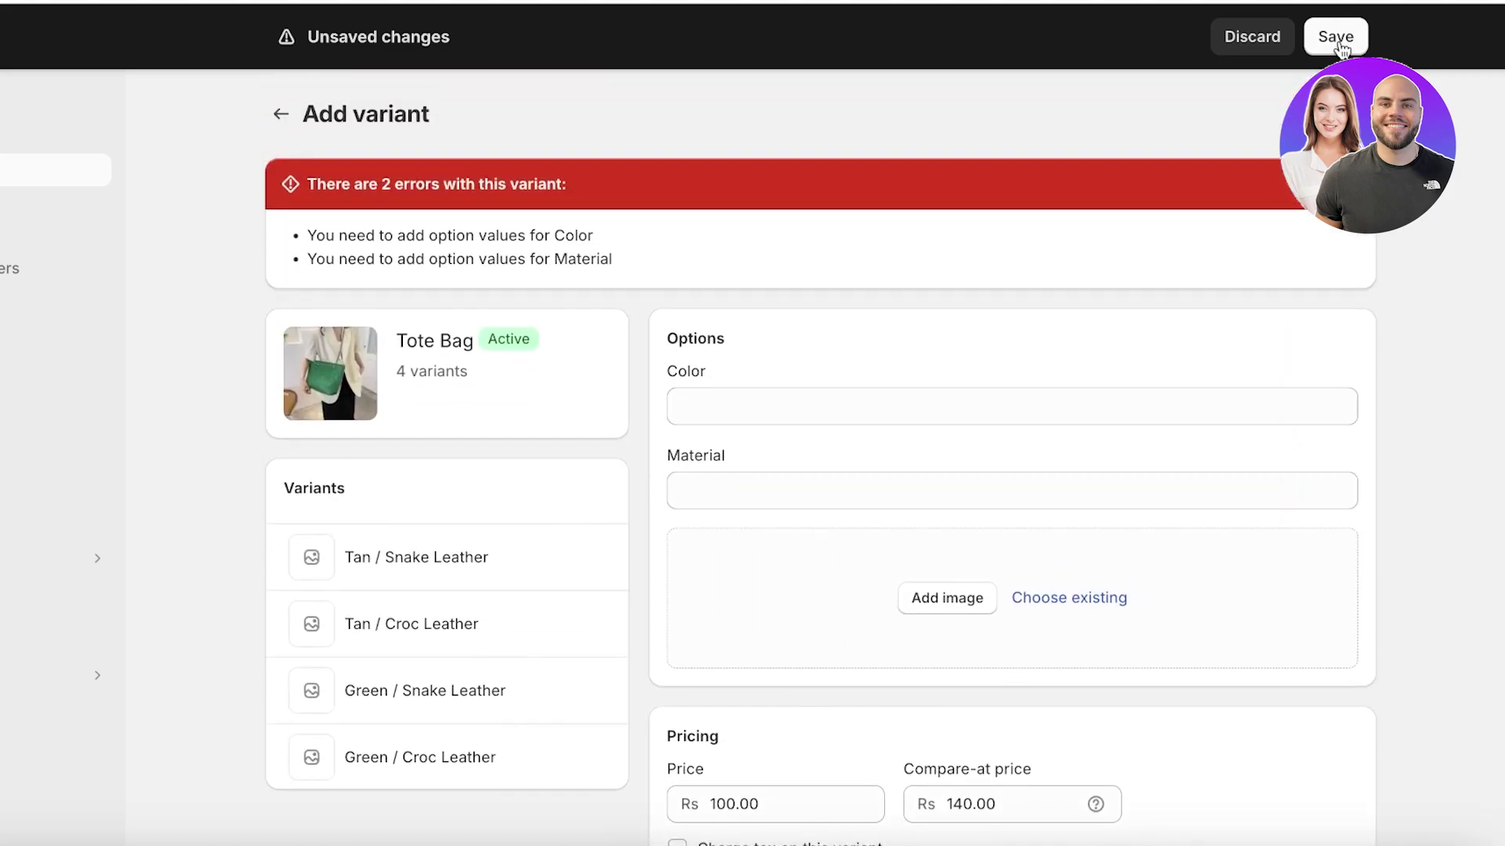
scroll(1213, 409, "down", 10)
left_click(1296, 722)
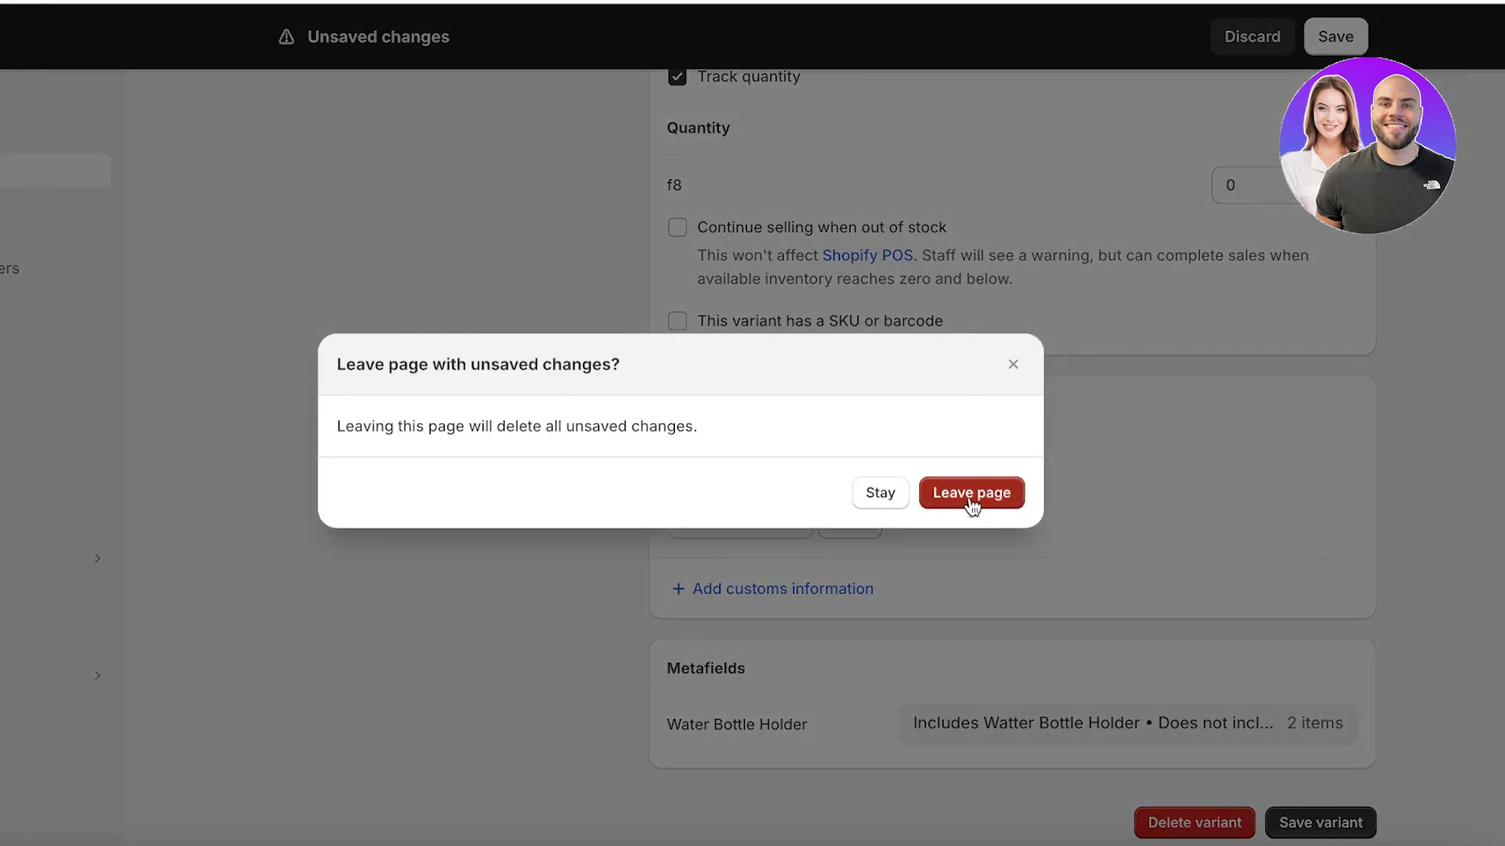
left_click(970, 492)
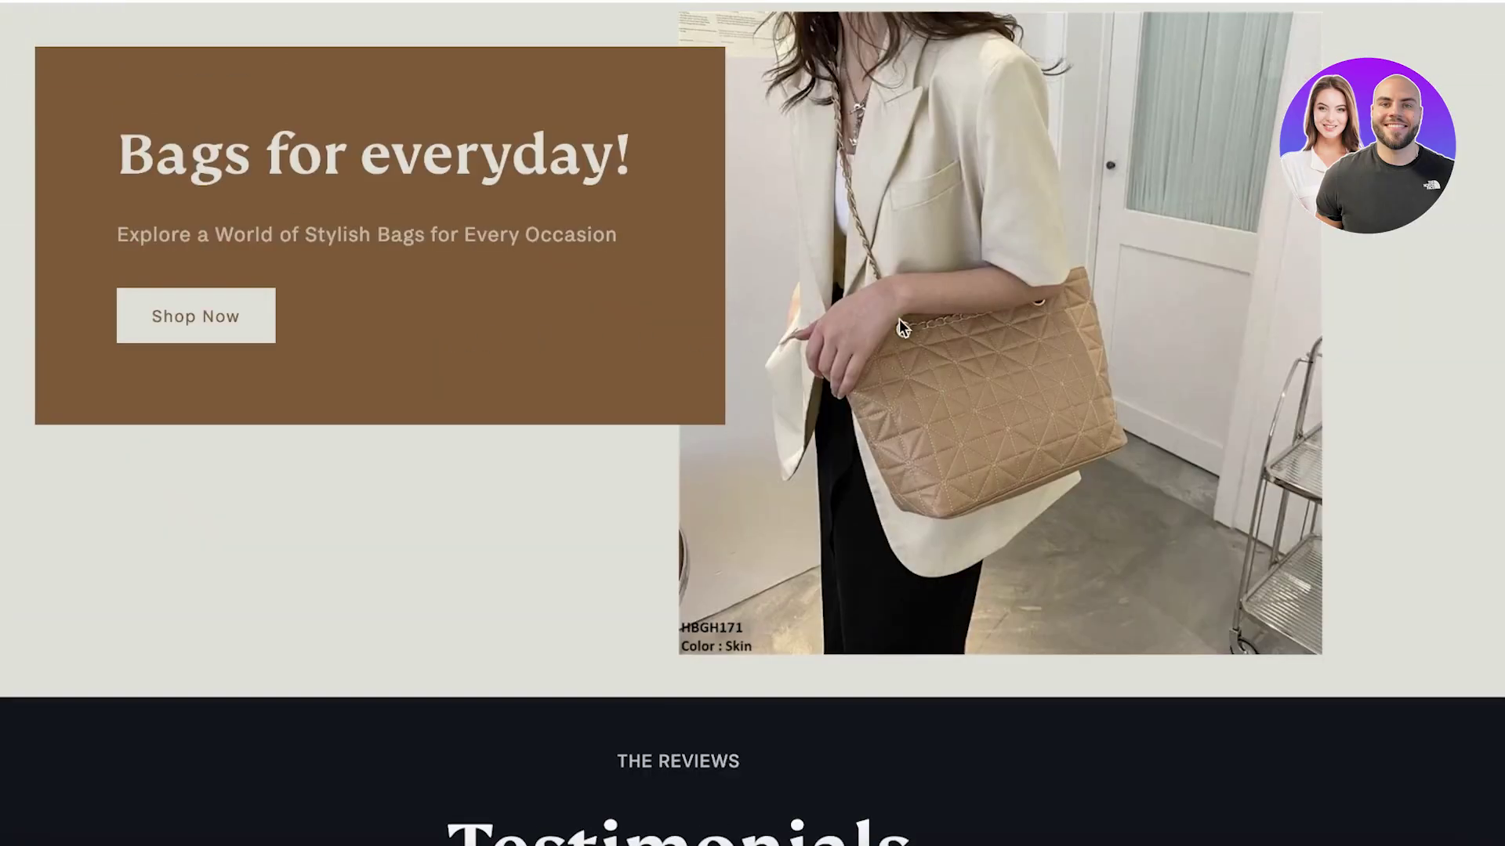
left_click(191, 314)
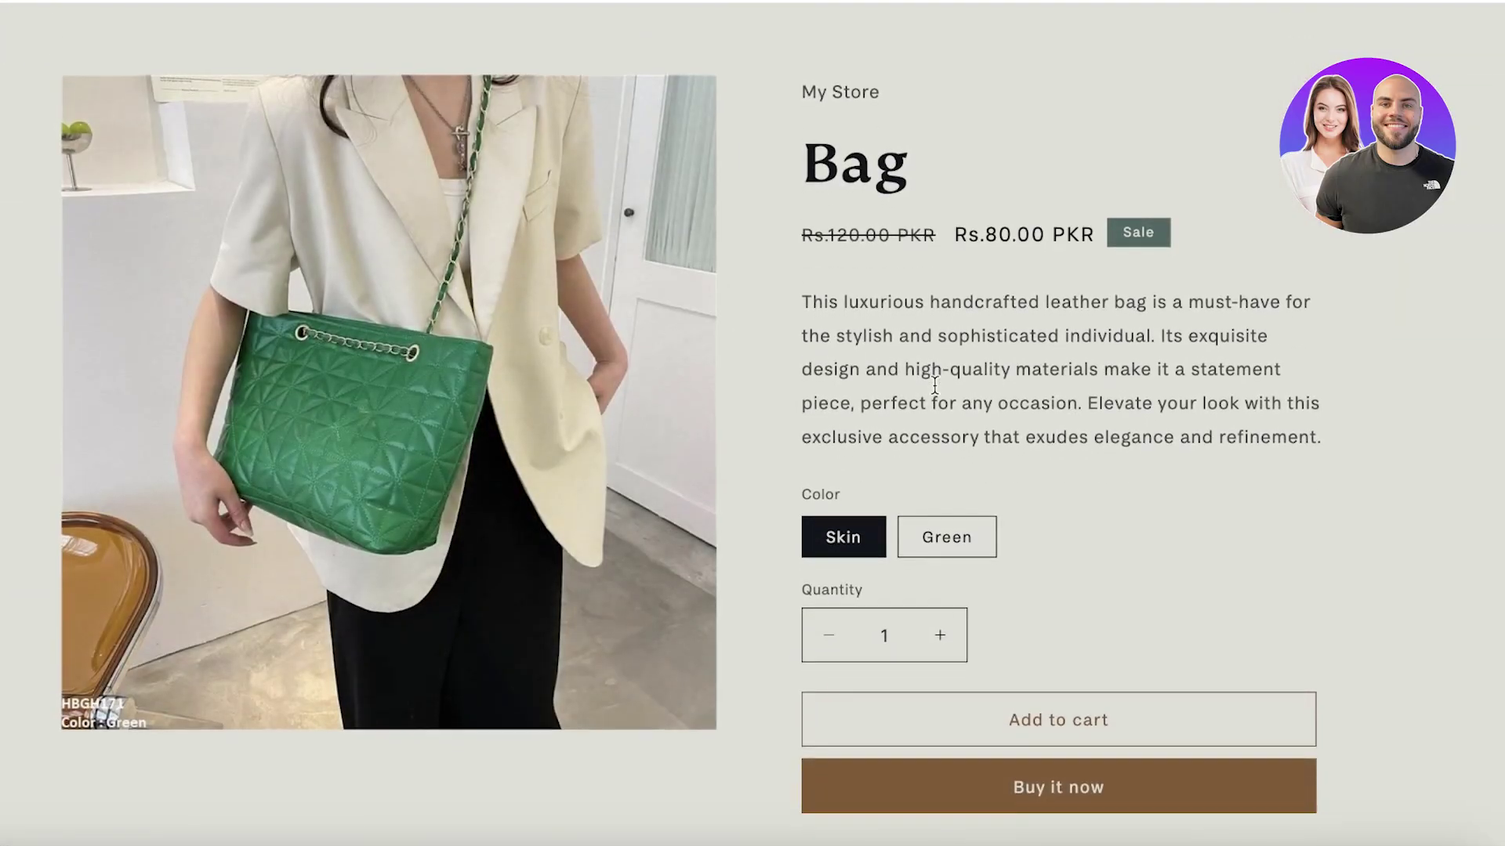
scroll(927, 380, "down", 1)
left_click(989, 518)
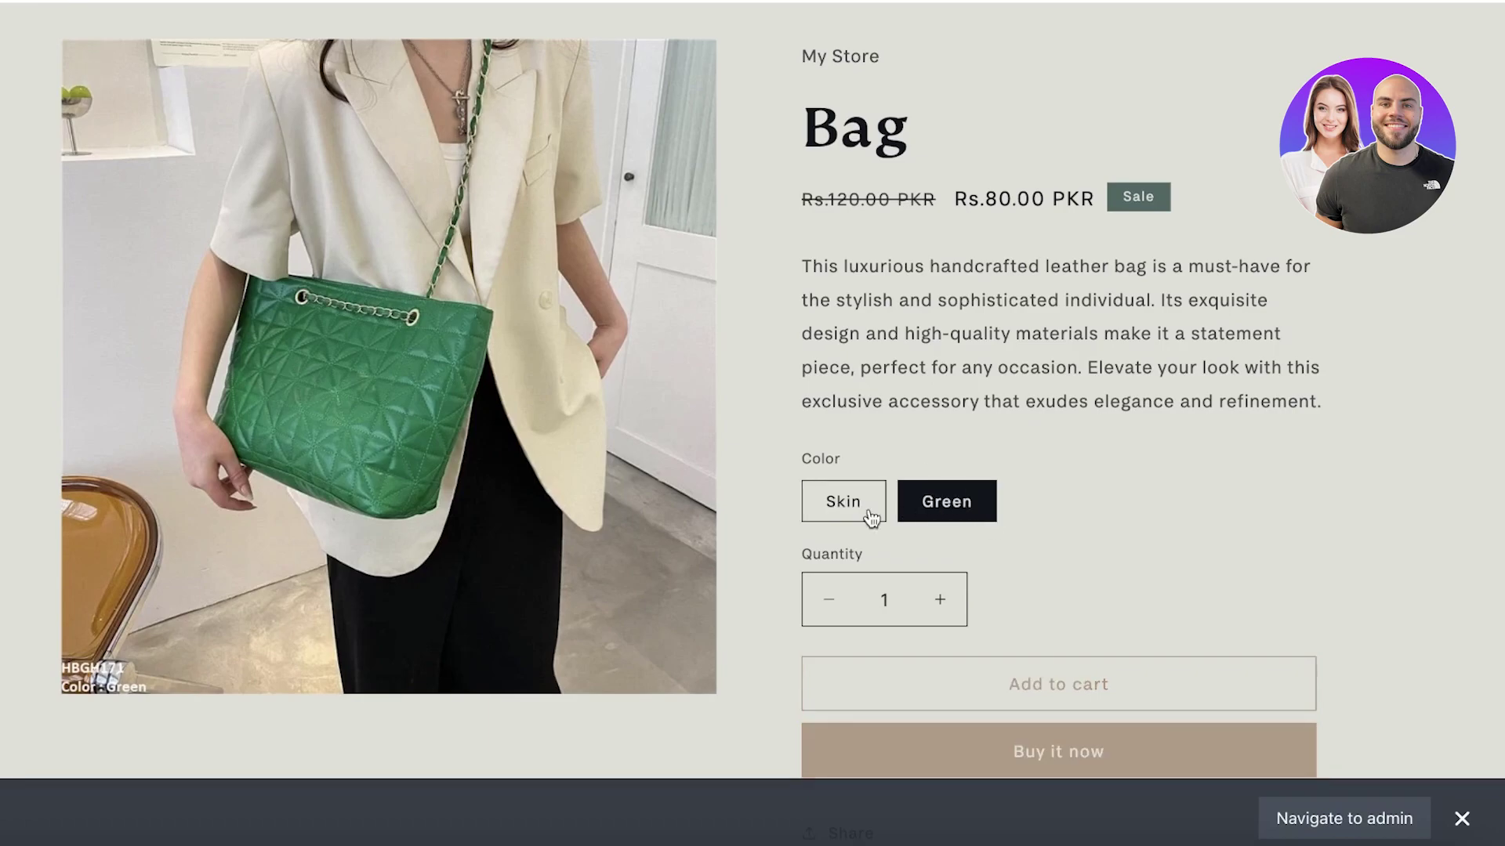
left_click(870, 518)
scroll(900, 384, "down", 6)
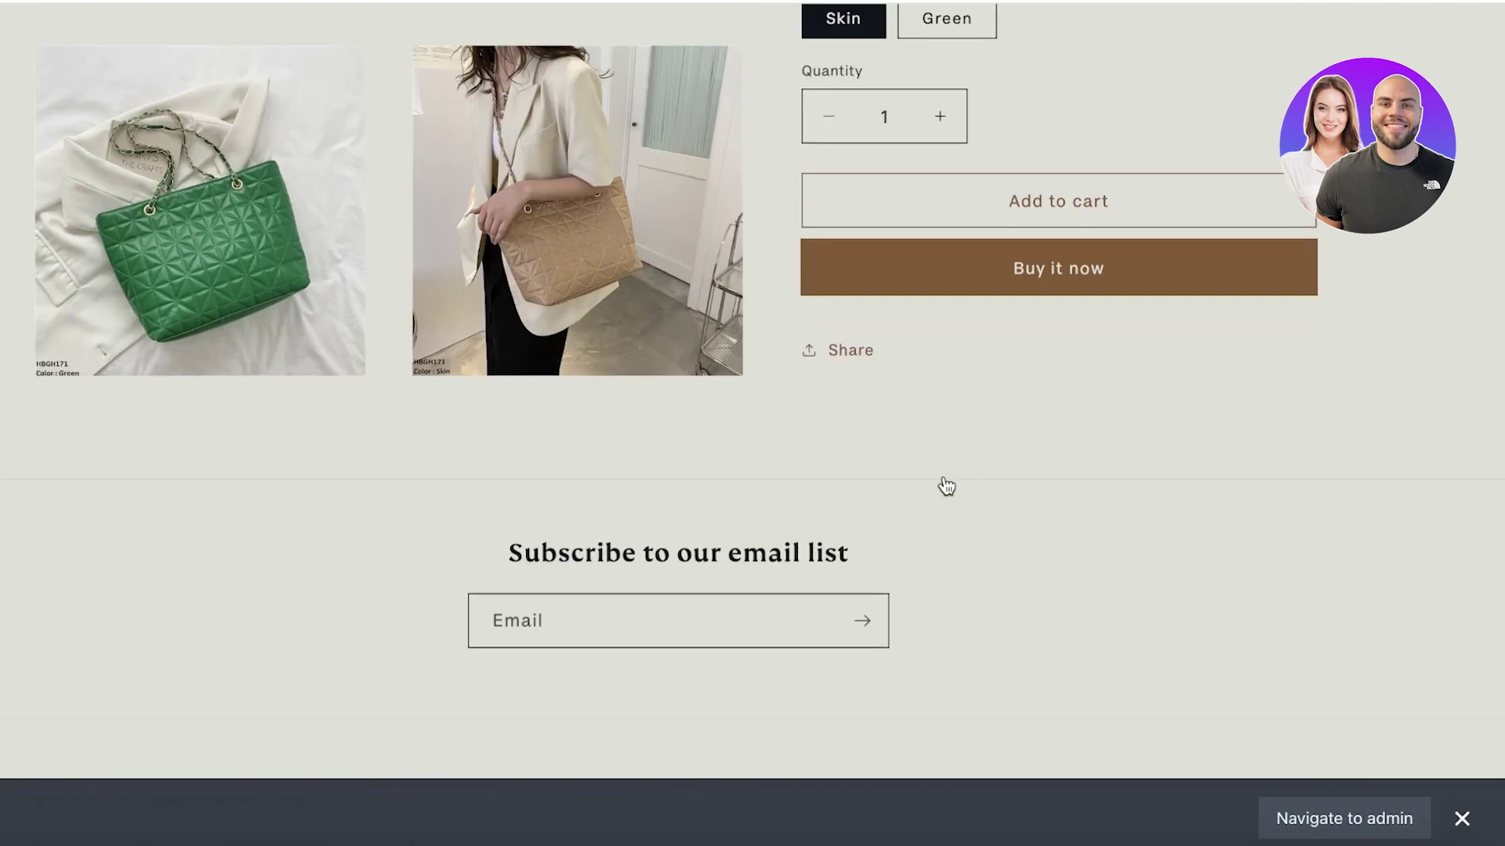
scroll(440, 739, "up", 6)
scroll(632, 125, "up", 3)
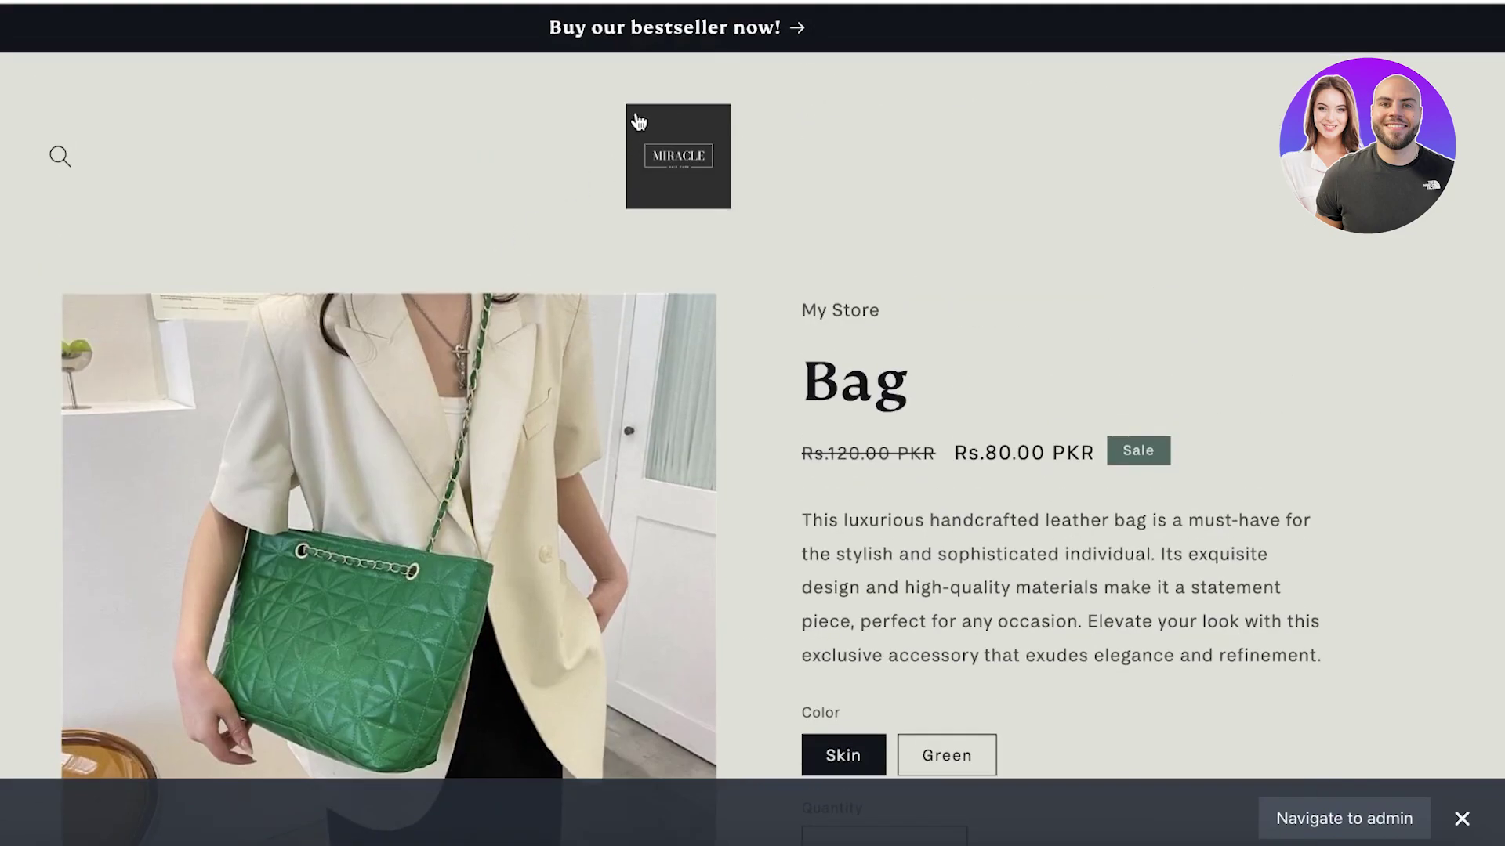
left_click(632, 193)
scroll(646, 220, "down", 10)
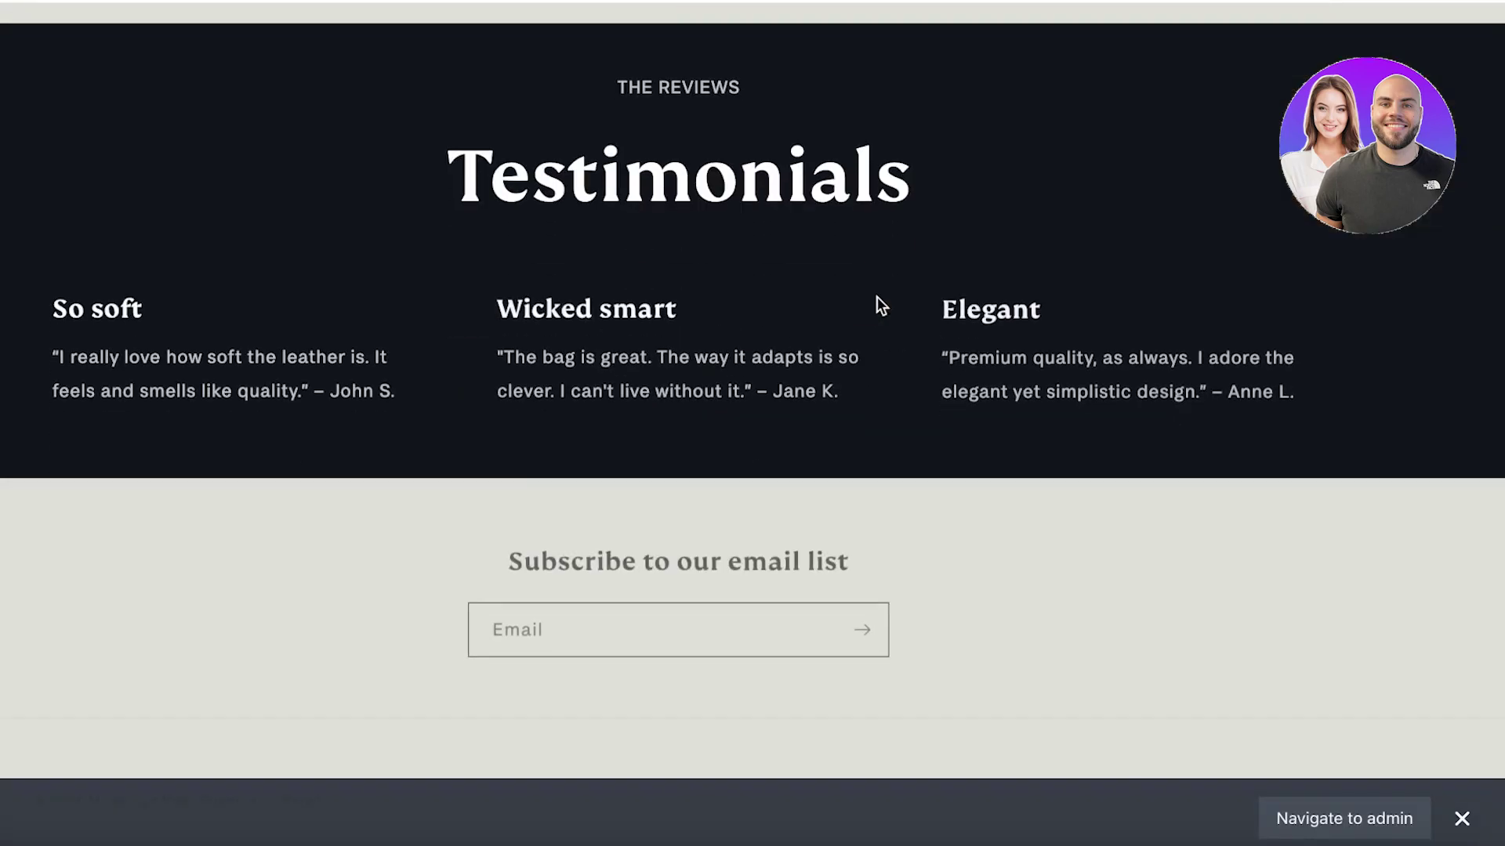
scroll(877, 306, "up", 10)
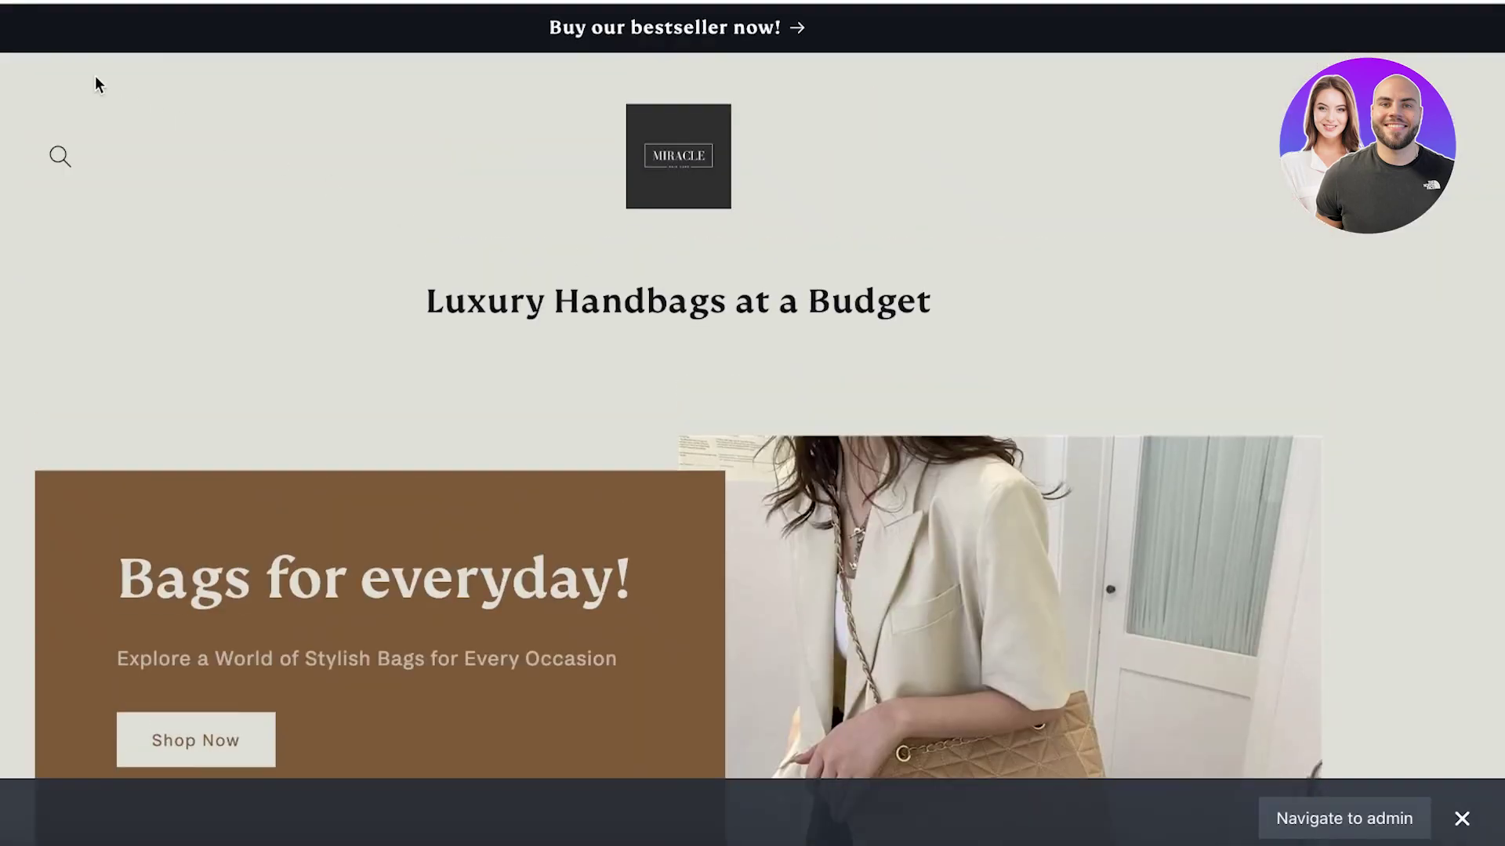
left_click(695, 31)
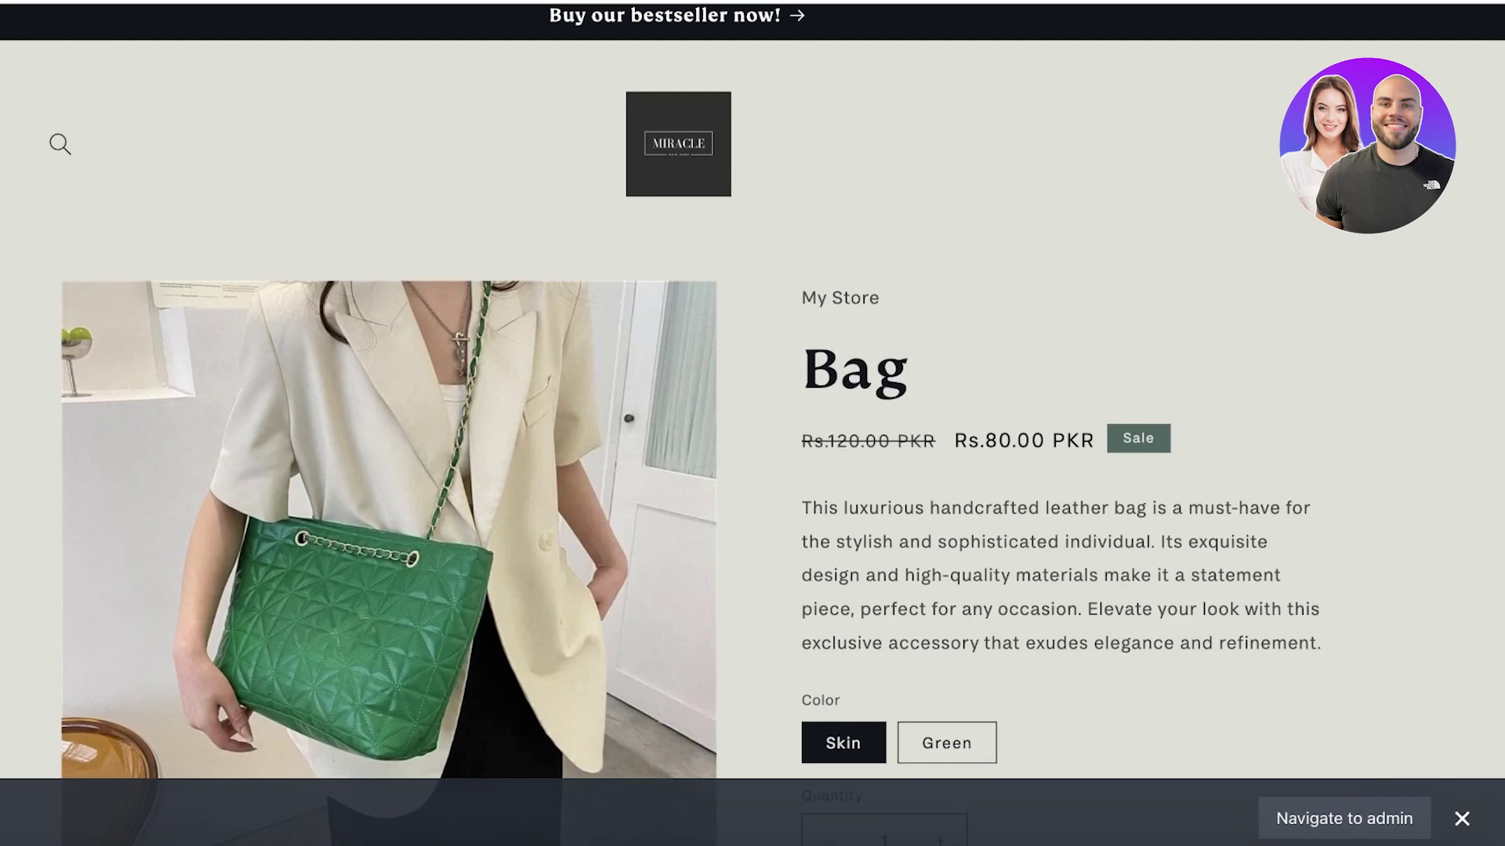